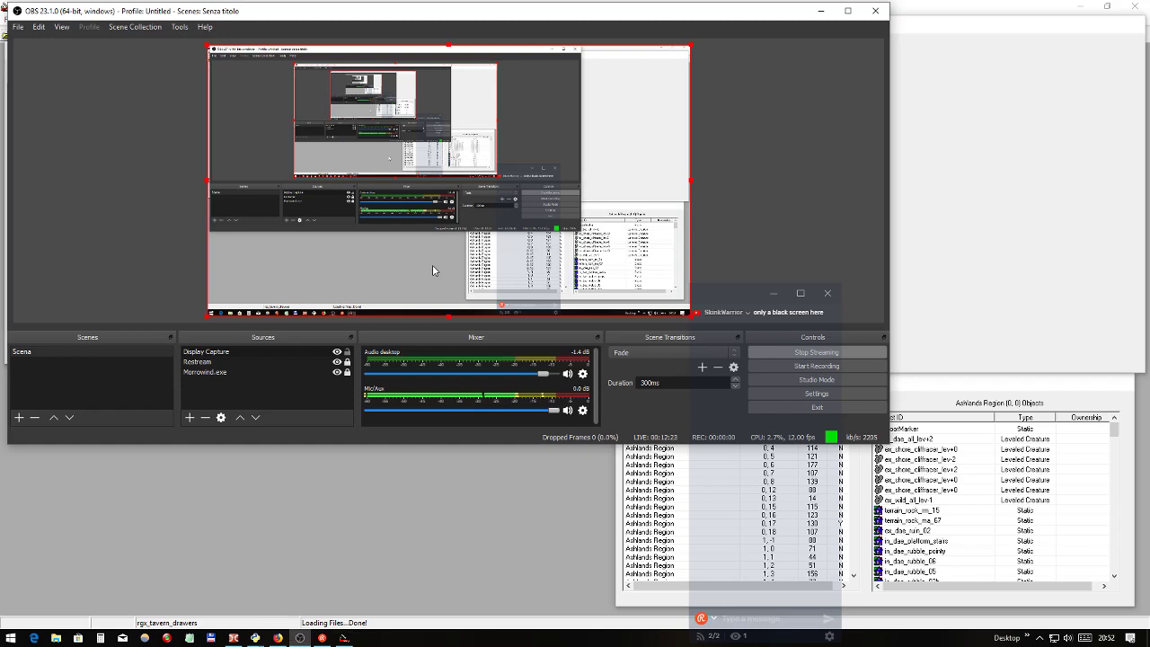
- Switch from OBS to the TES Construction Set
left_click(343, 638)
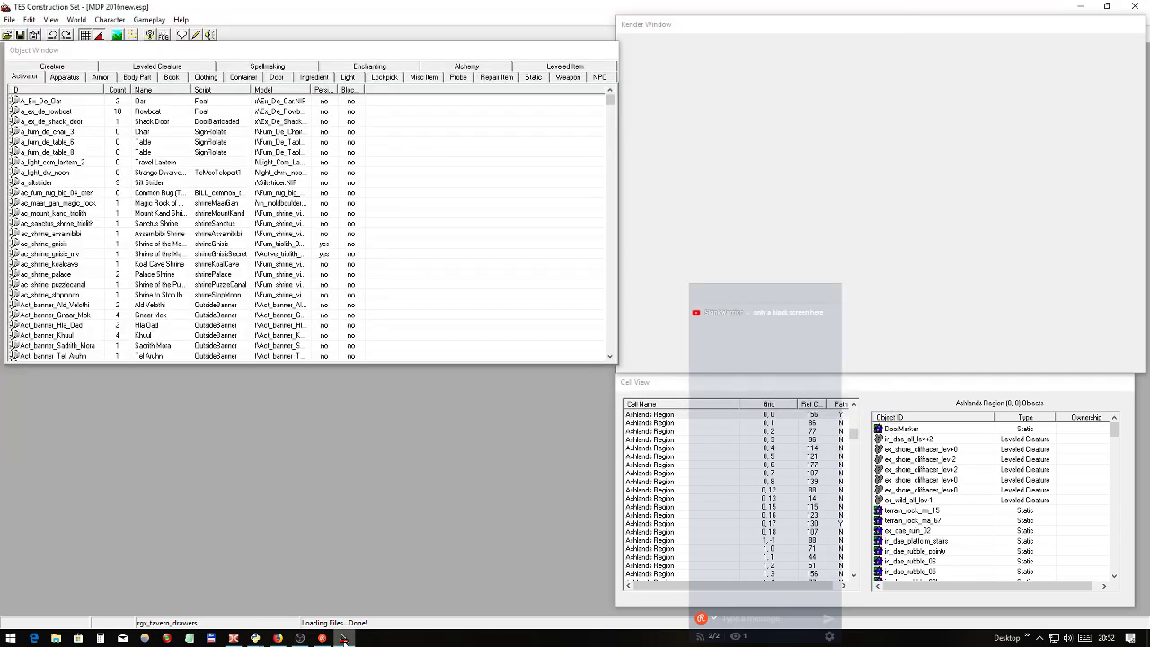
mouse_move(302, 640)
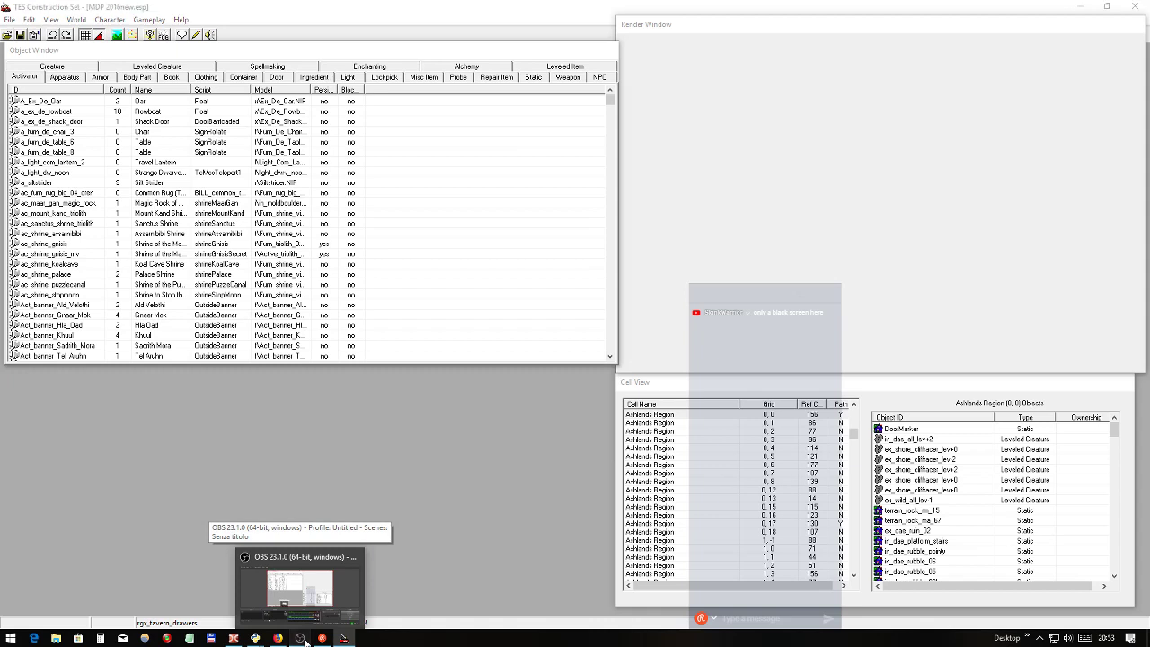
left_click(302, 638)
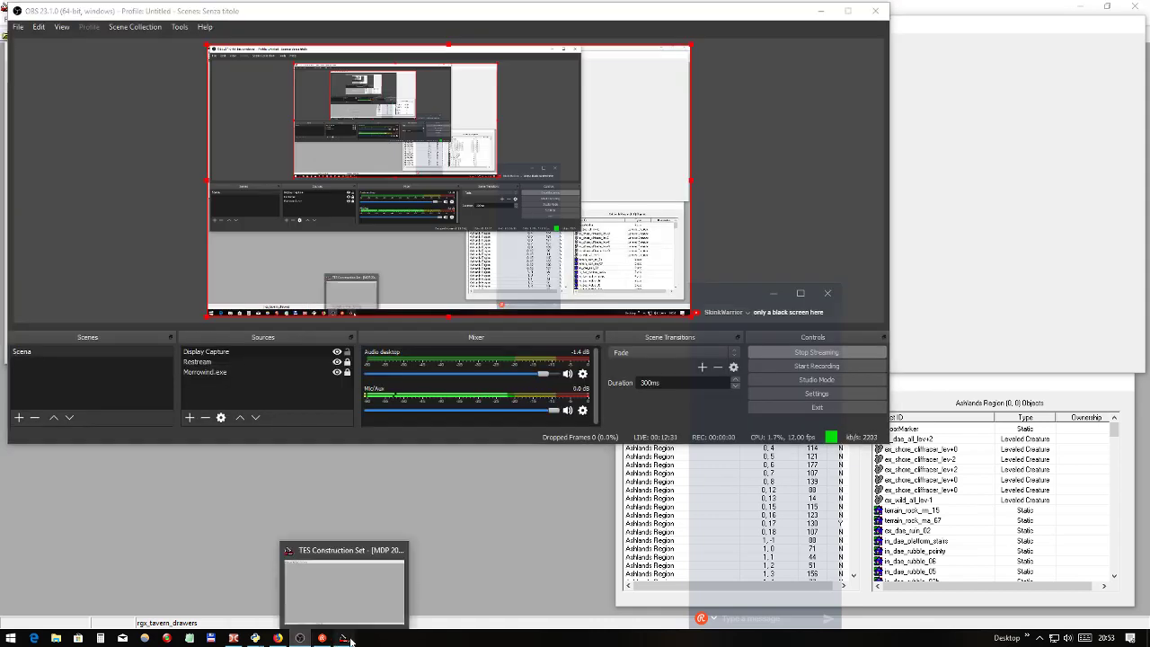
left_click(344, 638)
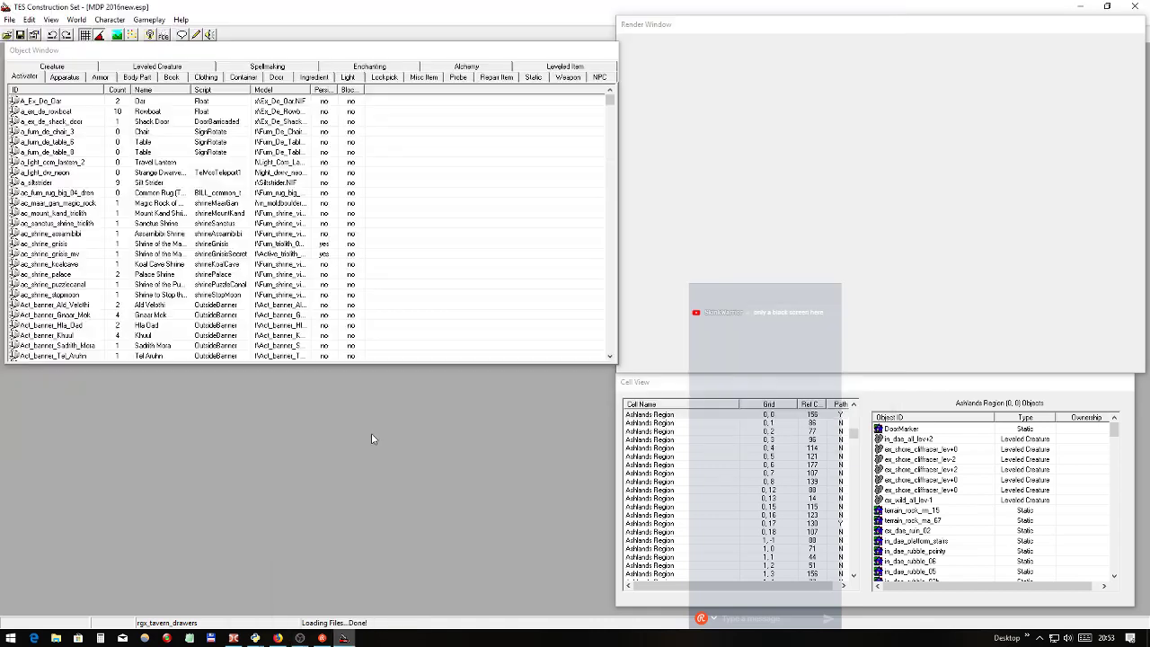
- Open the list of data files and find the MDP 2016new.esp and MDP 2016.esp plugins
left_click(8, 35)
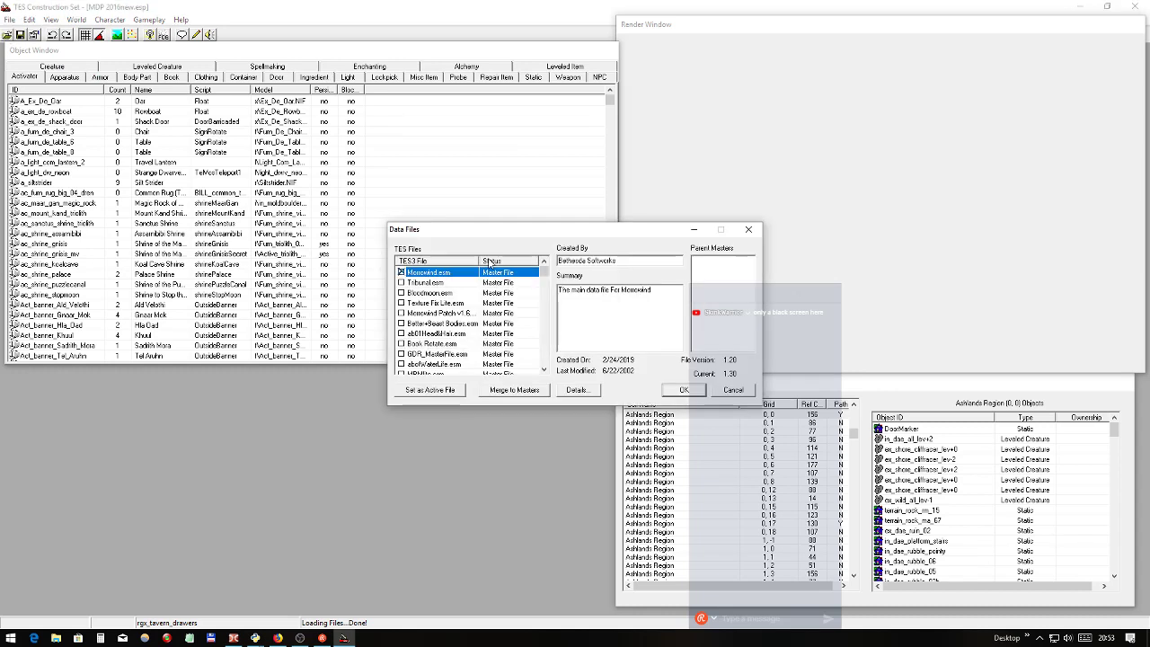
left_click_drag(542, 271, 541, 349)
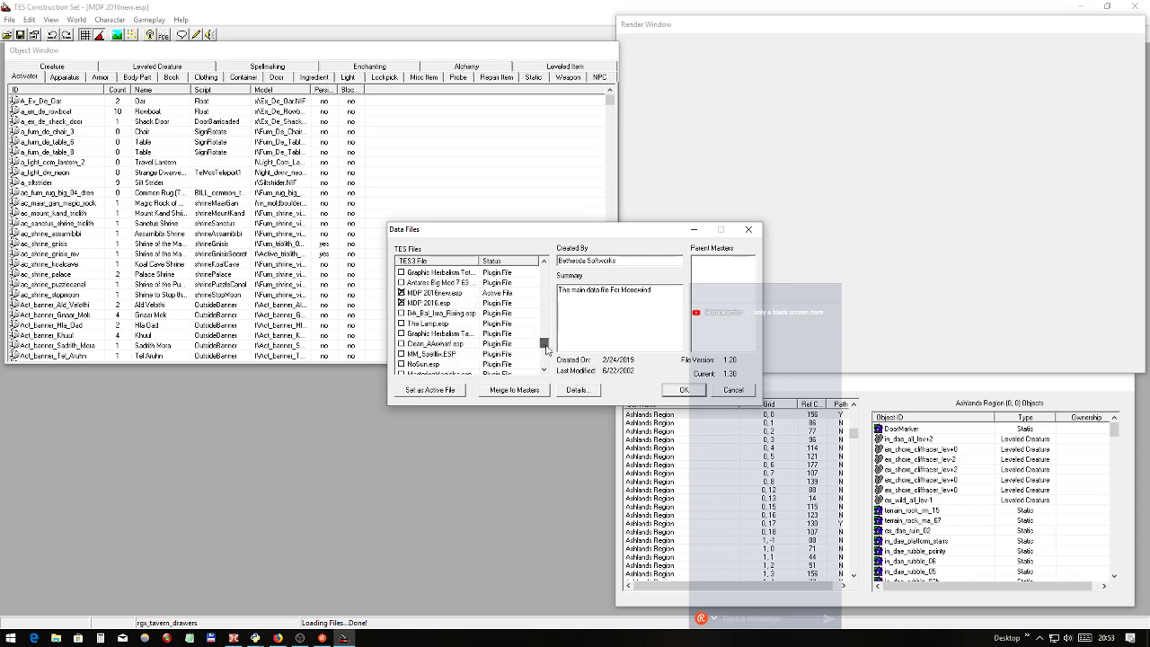
left_click(480, 294)
left_click(438, 303)
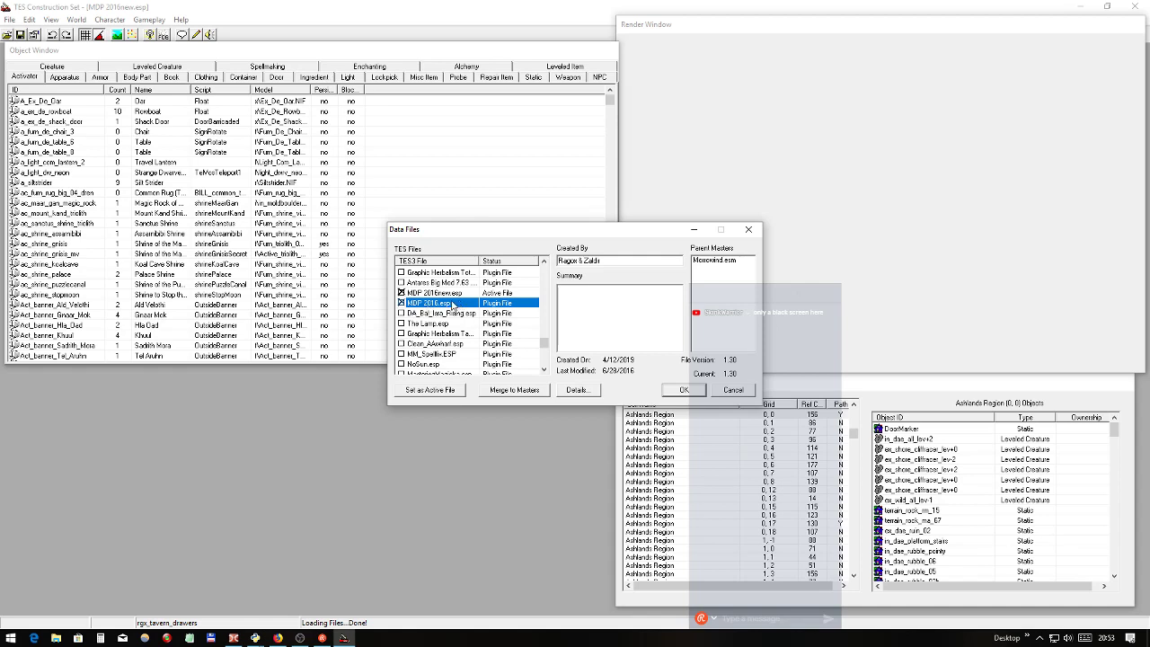
- Compare the details of MDP 2016new.esp with those of MDP 2016.esp, including author, dates and parent masters
left_click(442, 294)
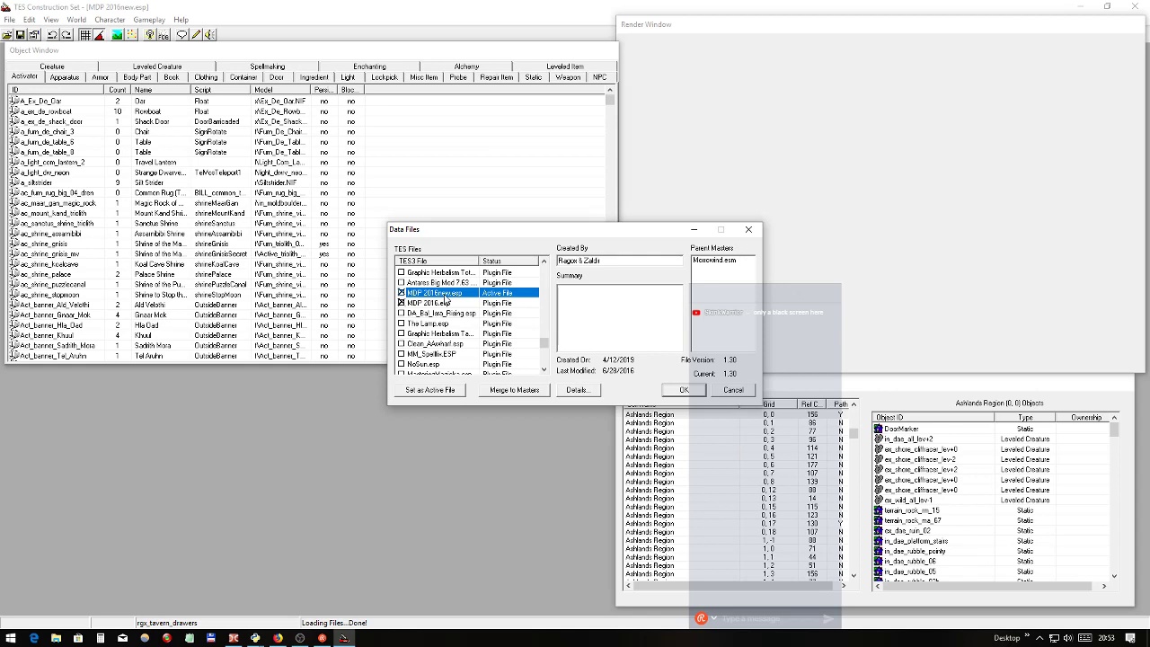
left_click(471, 305)
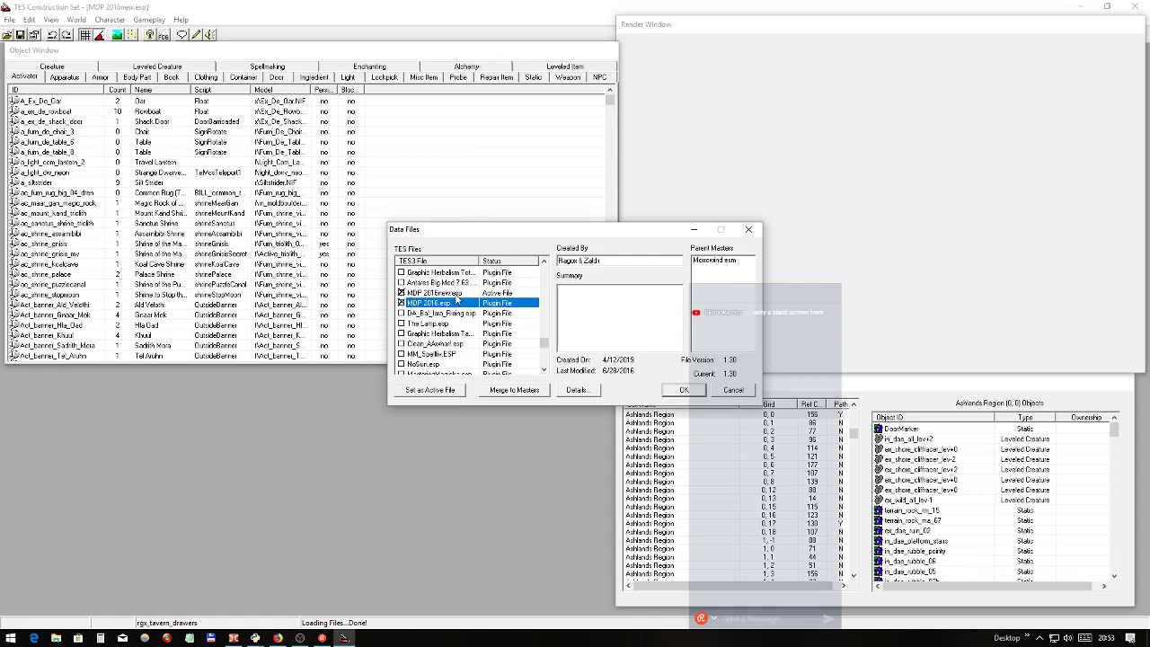
left_click(458, 296)
left_click(462, 304)
left_click(437, 294)
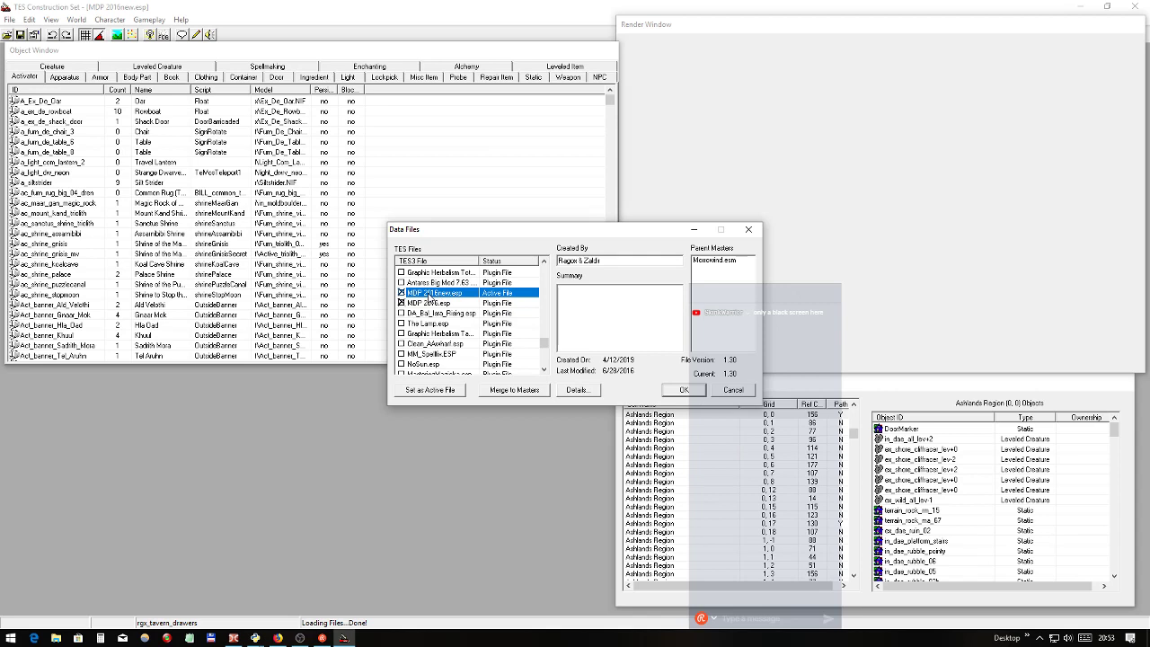
left_click(446, 305)
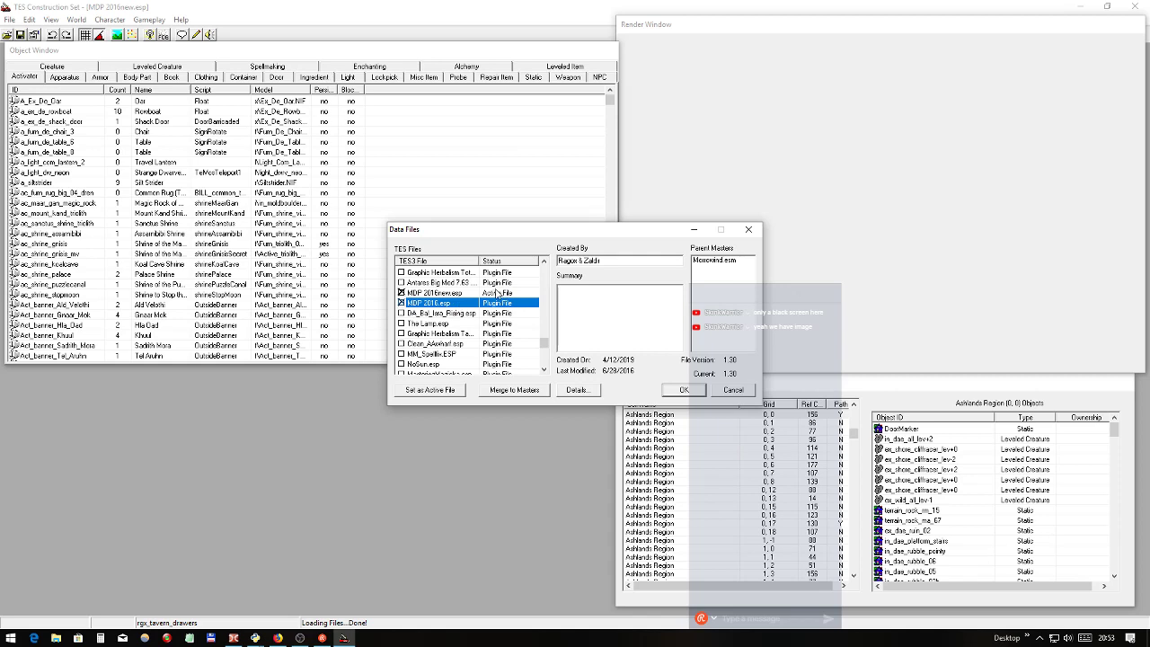
left_click(481, 293)
left_click(472, 304)
left_click(476, 294)
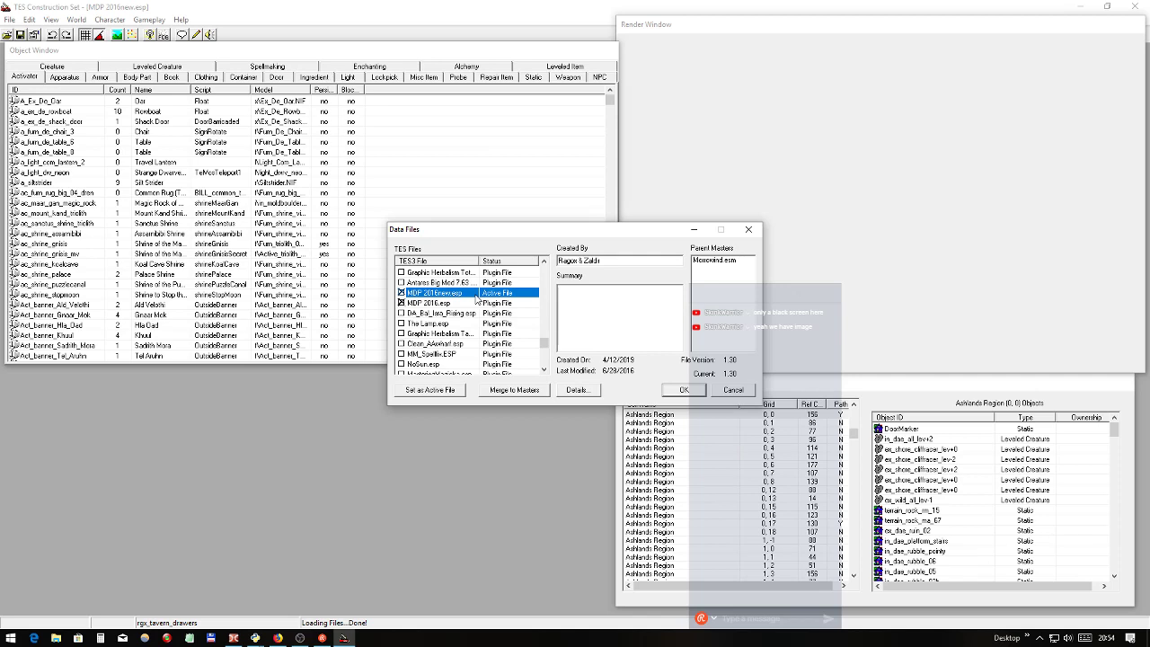
left_click(499, 304)
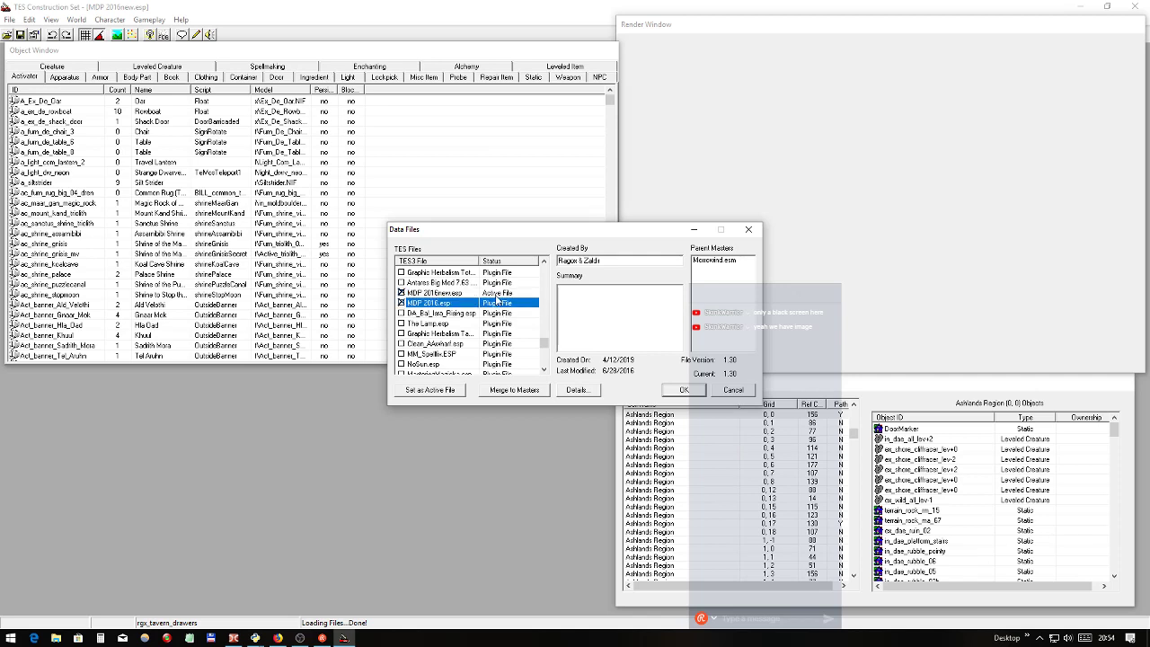
key("Up")
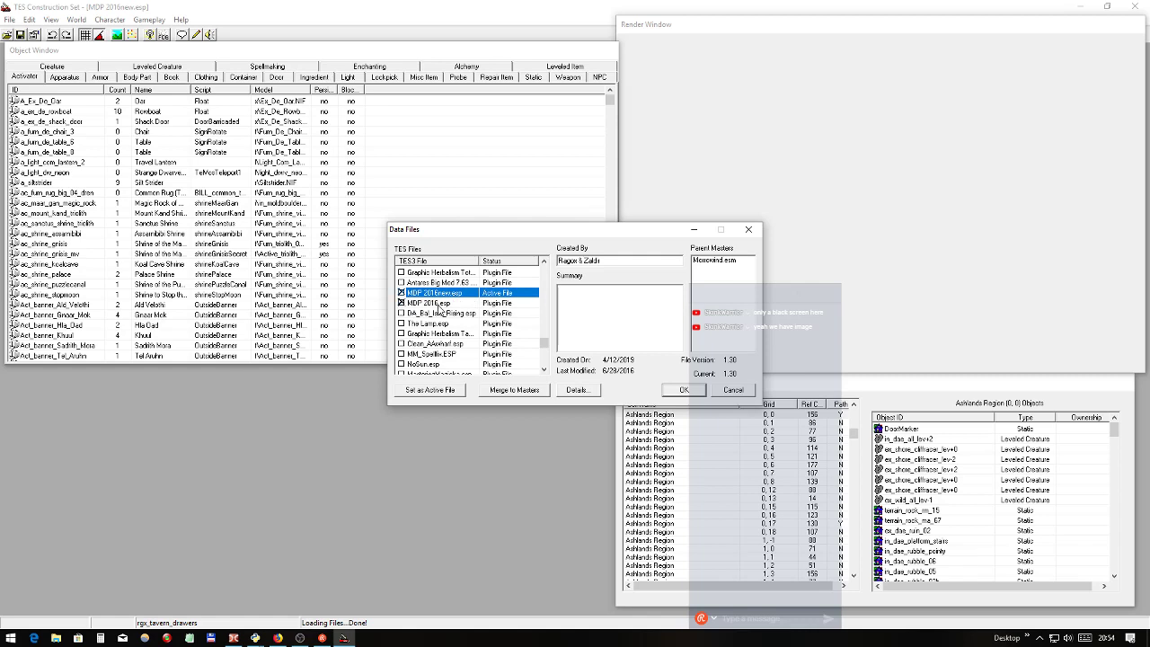
- Load the checked data files with MDP 2016new.esp as the active file
left_click(437, 306)
left_click(483, 295)
left_click(677, 392)
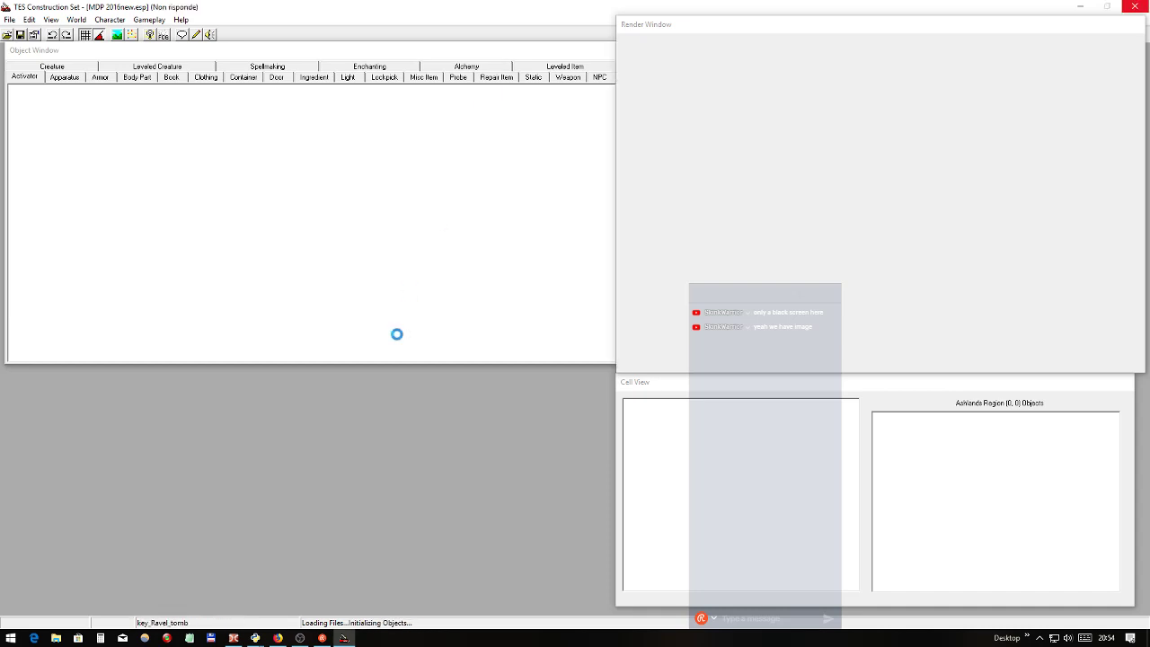
- Switch to Firefox, dismiss the More Detailed Places 2016 download overlay and open the Reddit thread on editing ESP files
left_click(279, 638)
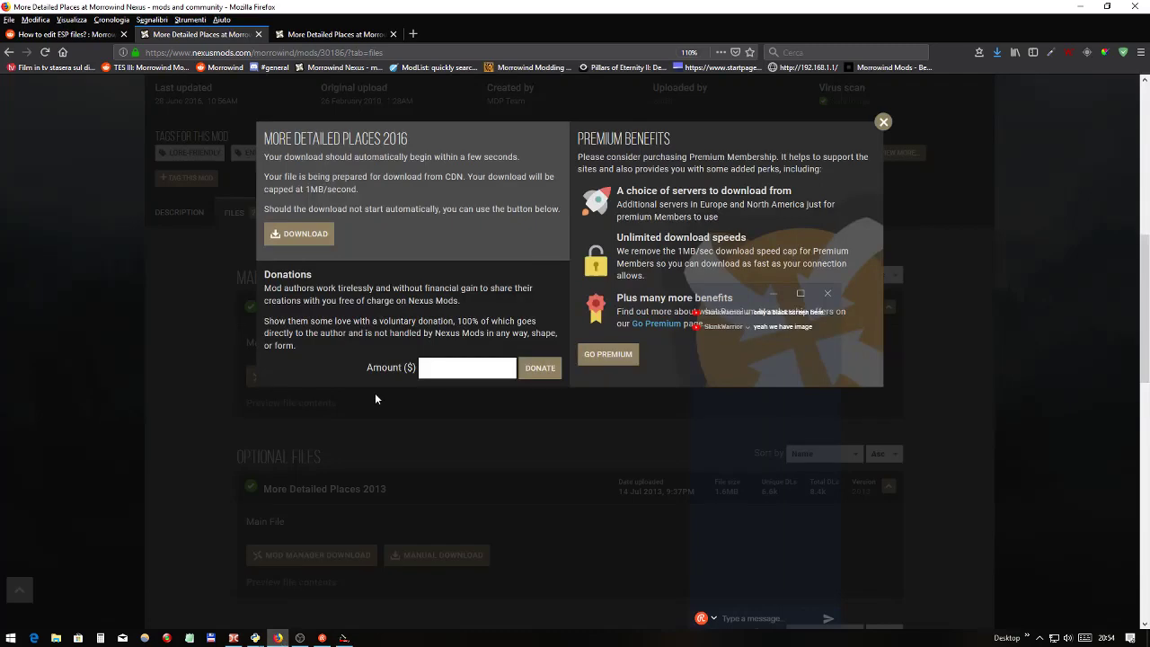
left_click(883, 121)
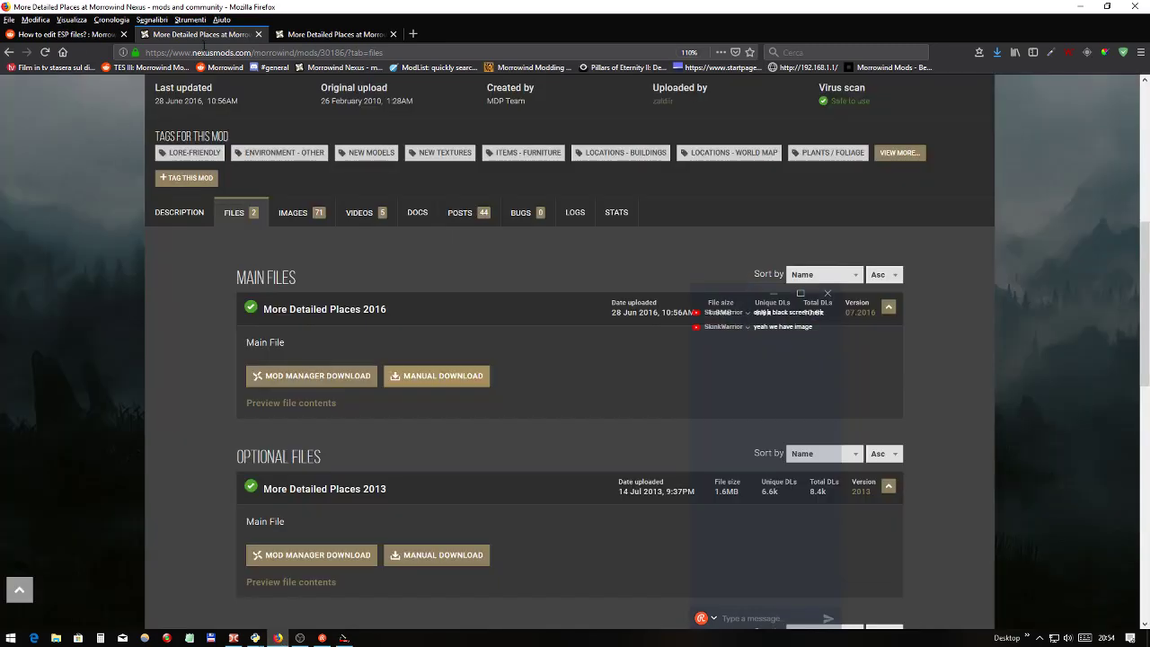
left_click(67, 34)
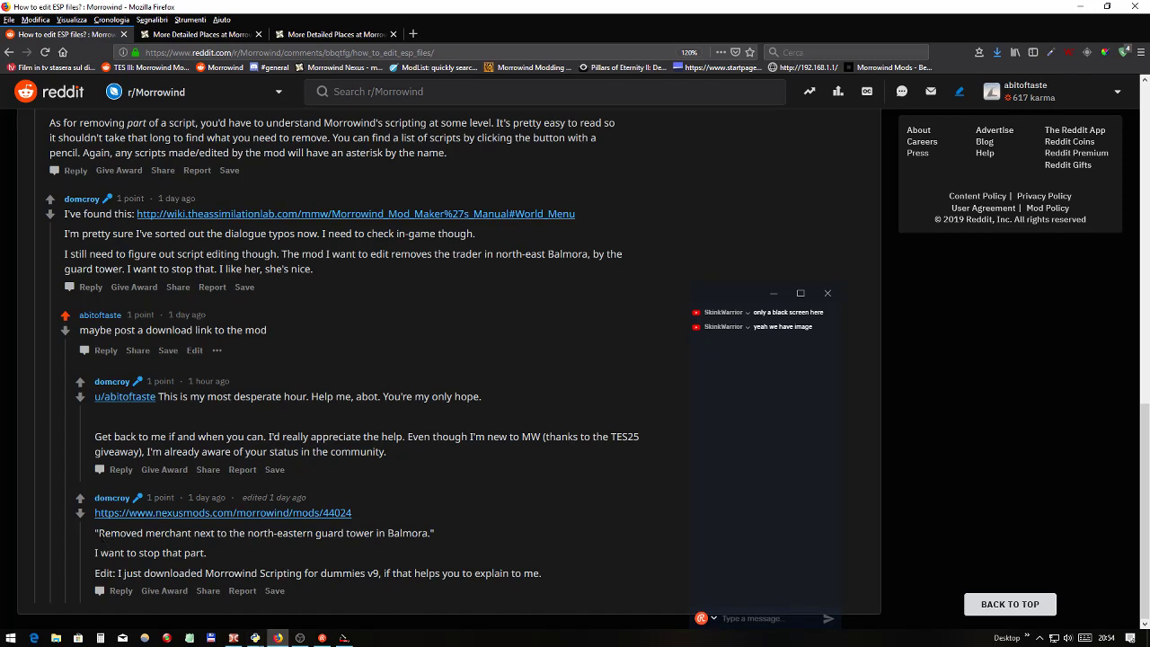
- Enlarge the Reddit thread to 130% and highlight the quoted sentence about the merchant removed next to Balmora's north-eastern guard tower
left_click_drag(97, 533, 105, 533)
key("ctrl+plus")
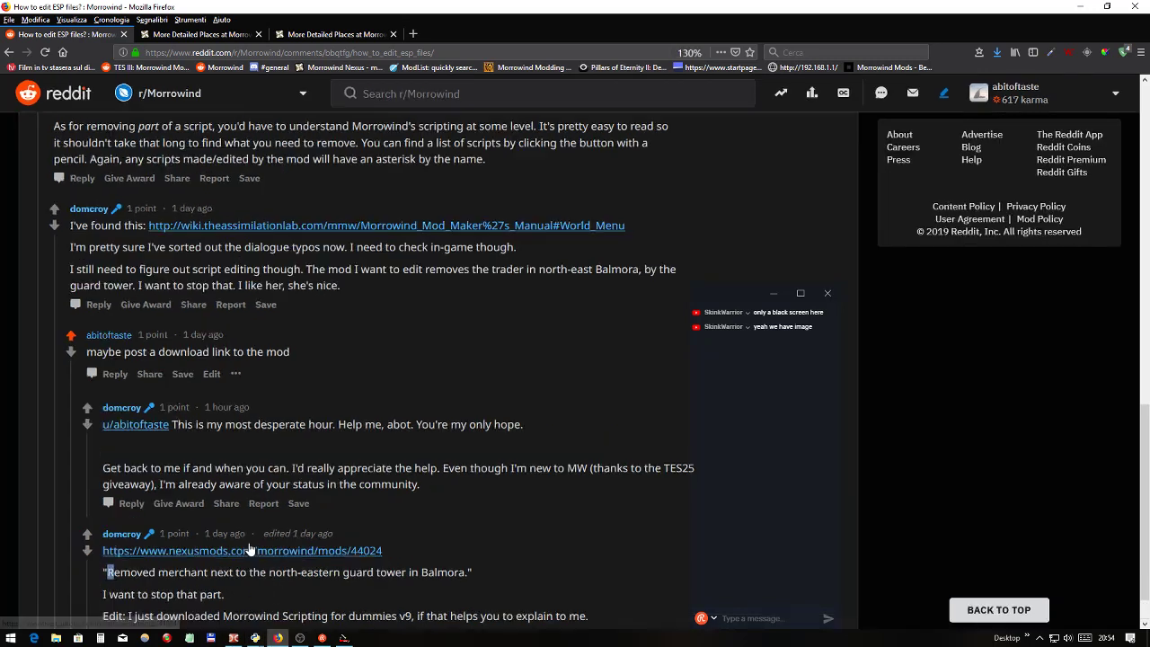
left_click(143, 511)
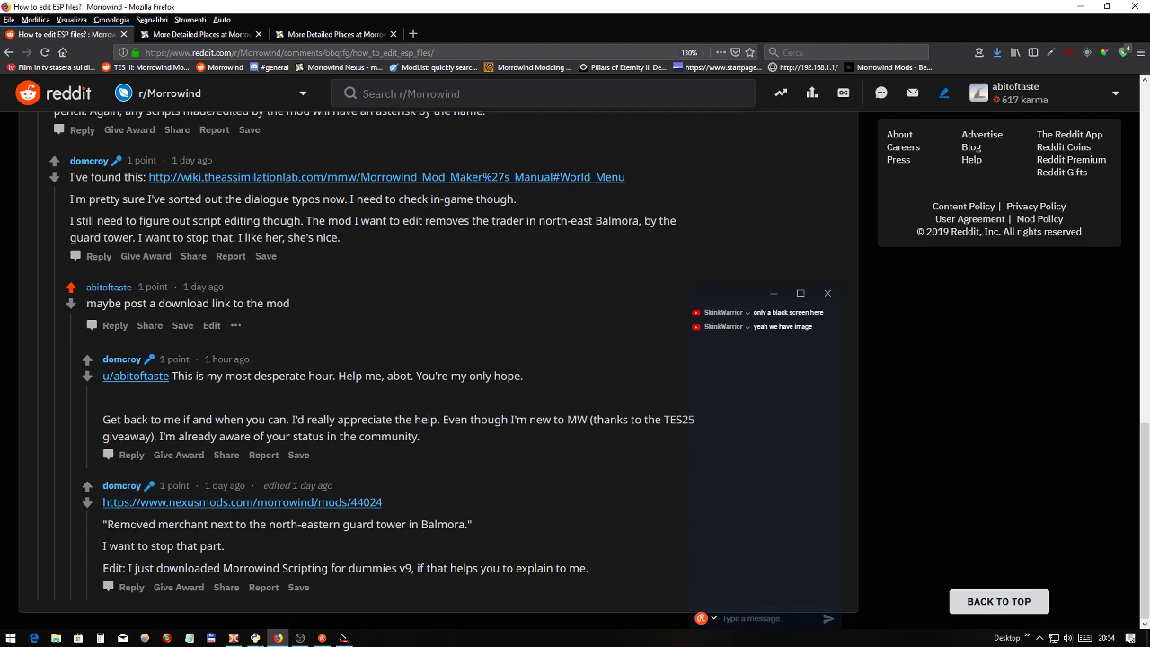
left_click_drag(113, 524, 465, 523)
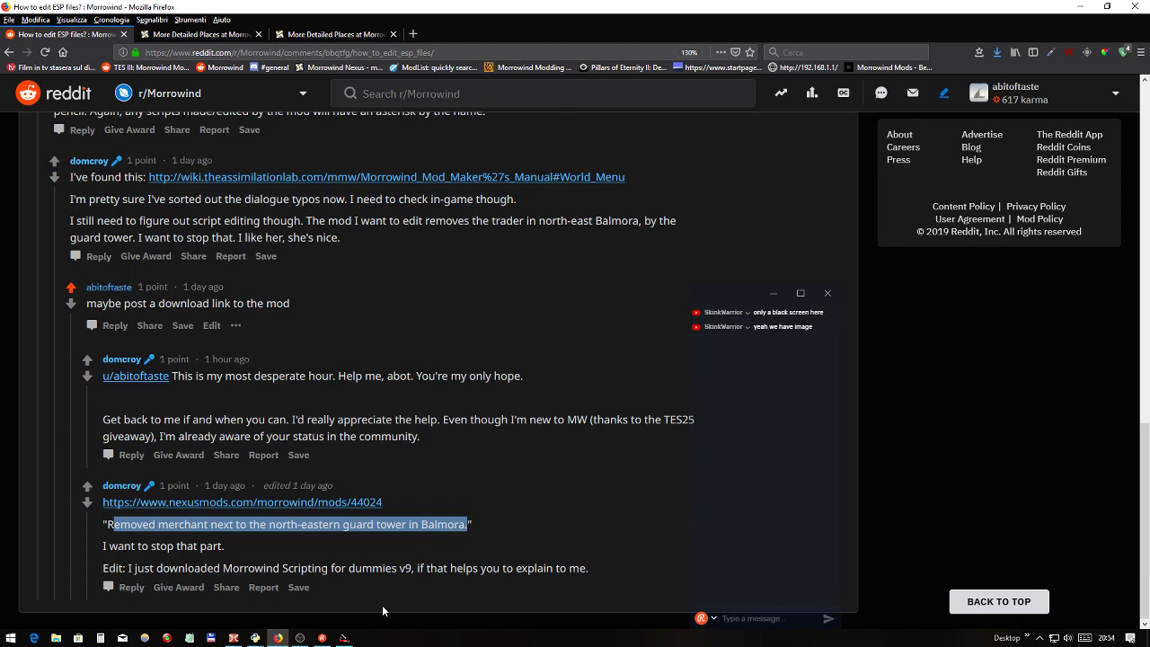
- Switch to the TES Construction Set and load the exterior cell Balmora (-3, -2) into the render view
left_click(343, 637)
left_click(648, 498)
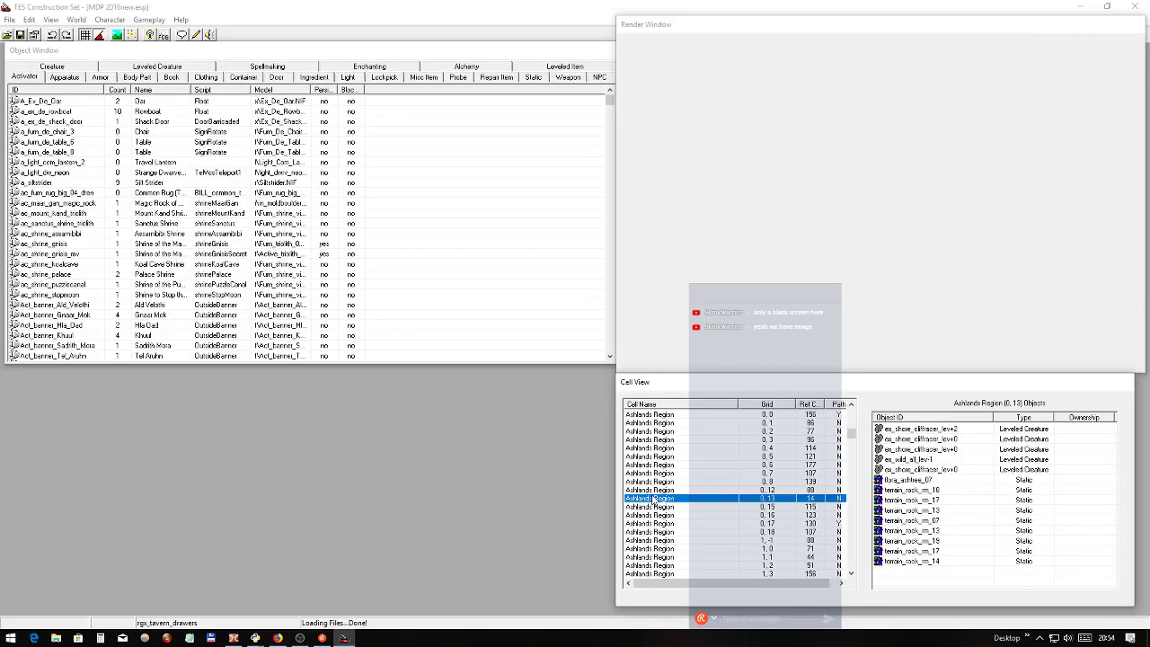
scroll(650, 500, "down", 1)
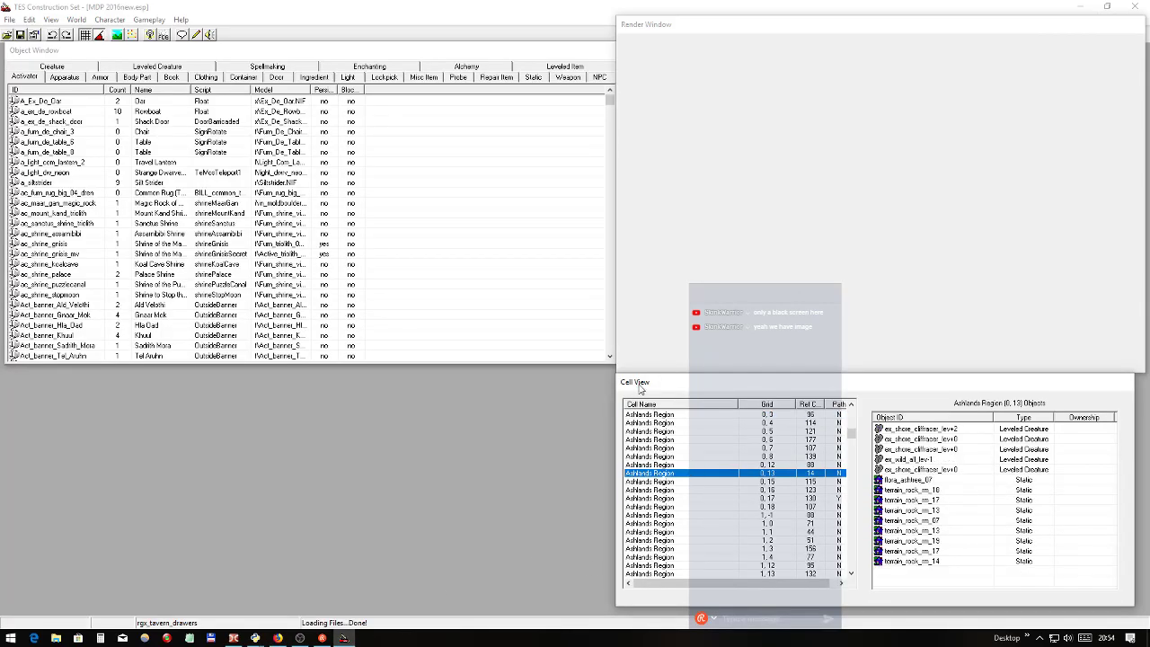
scroll(691, 468, "down", 10)
left_click(681, 474)
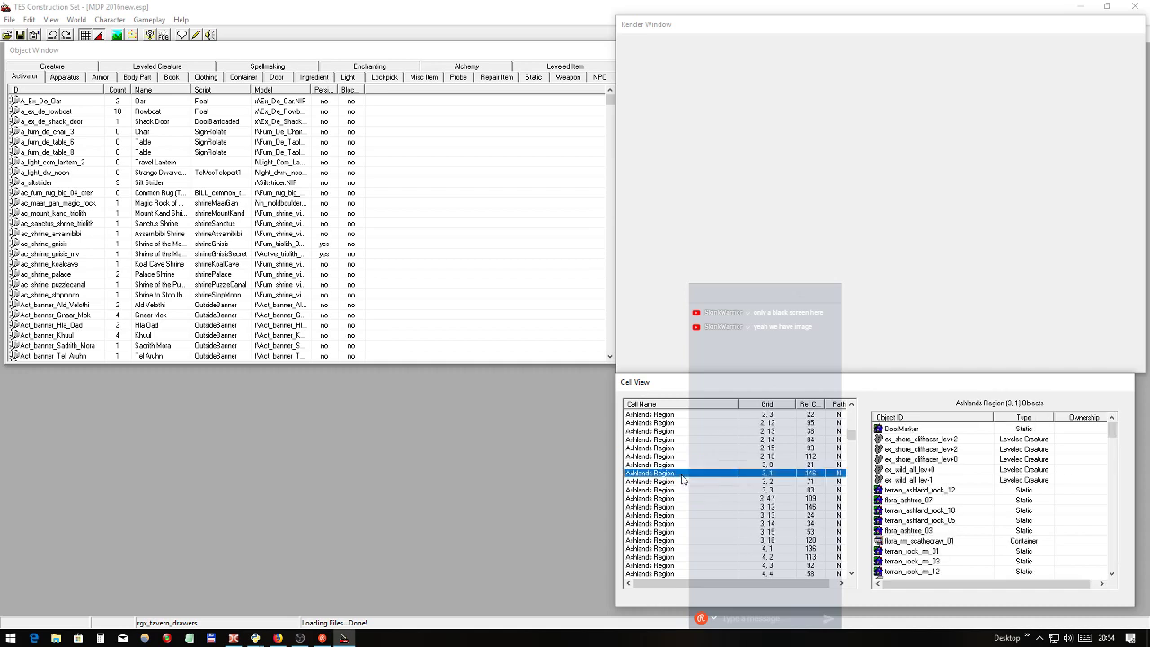
key("b")
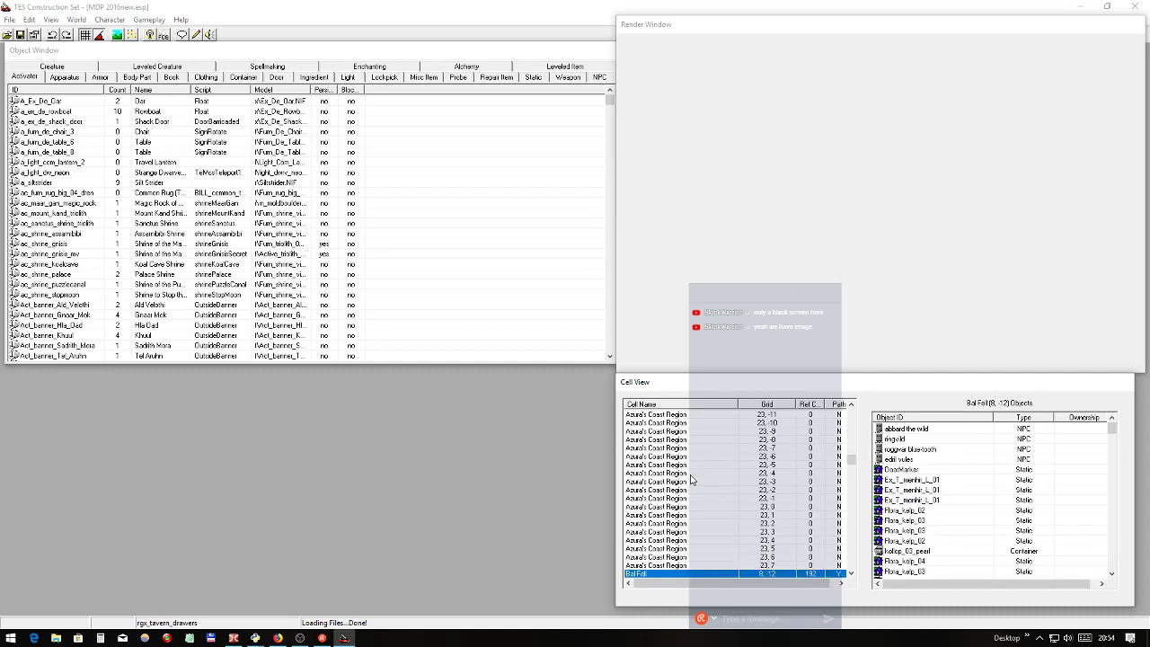
scroll(759, 456, "down", 6)
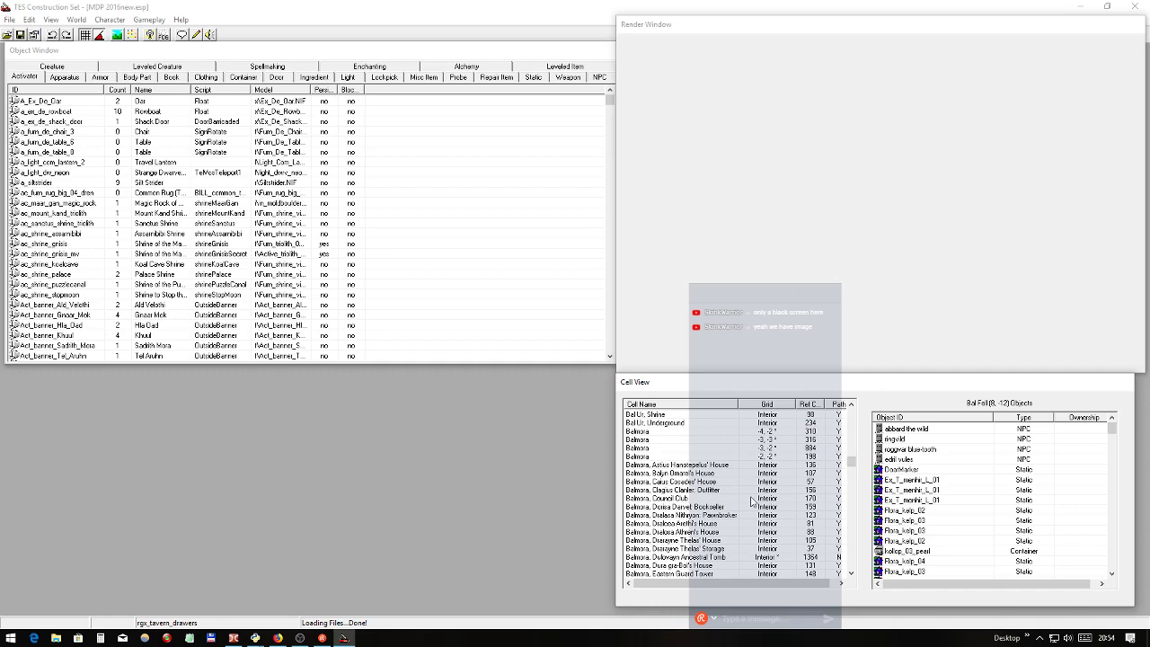
left_click(654, 448)
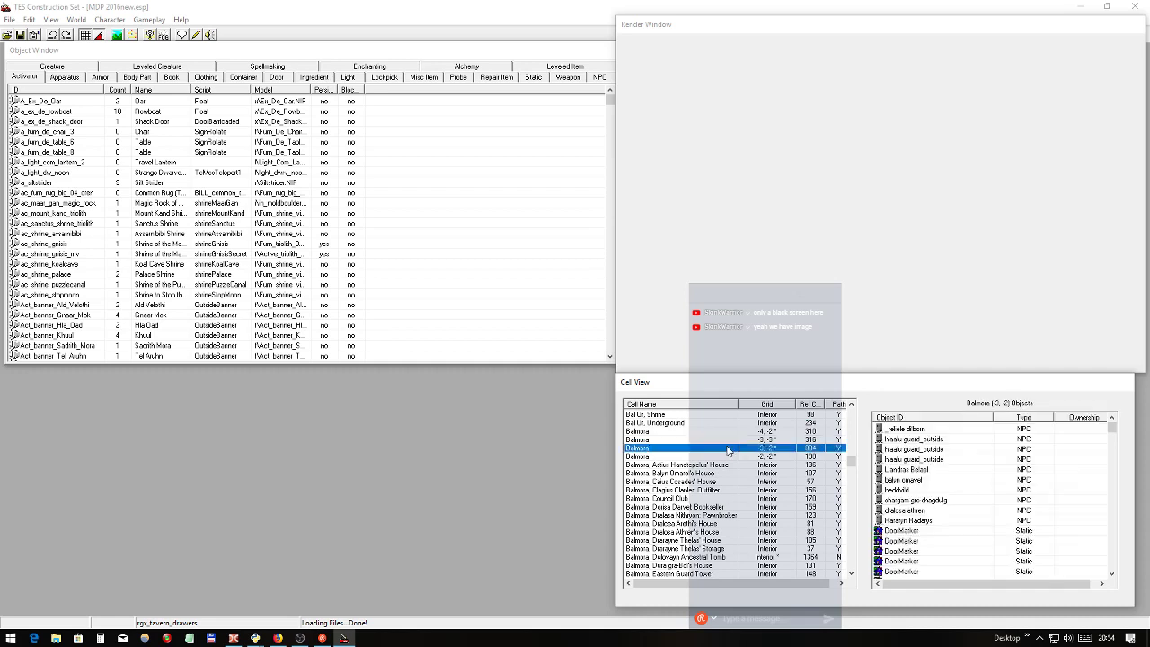
double_click(760, 449)
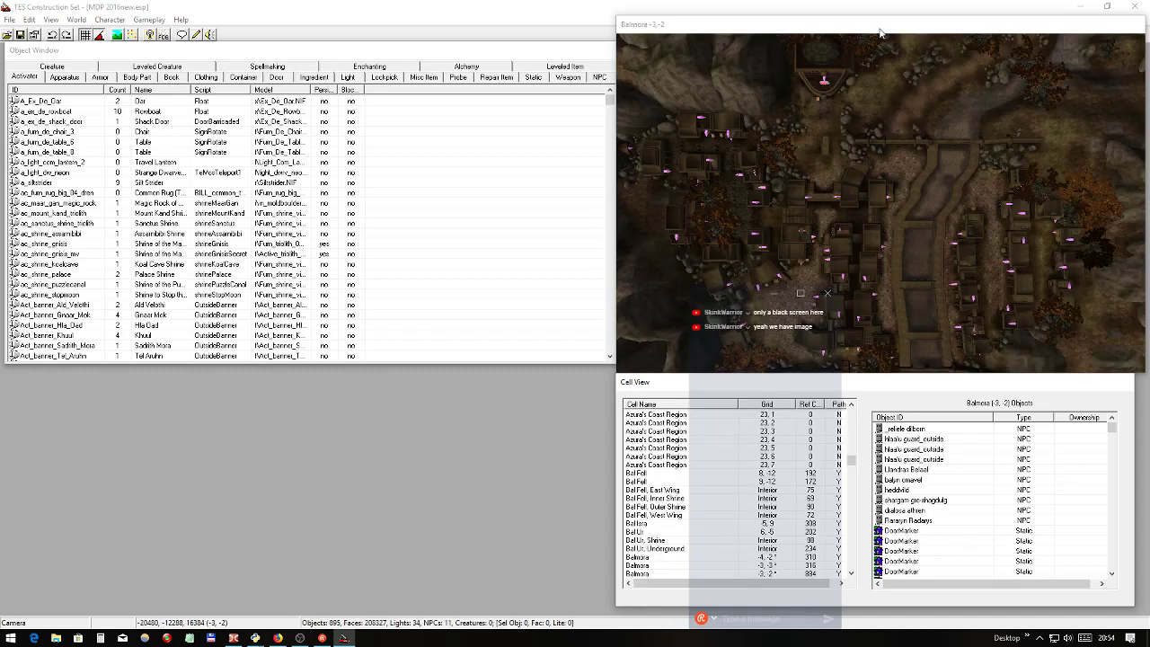
- Lower the upper edge of the Balmora render window slightly and show the cell borders
left_click(881, 32)
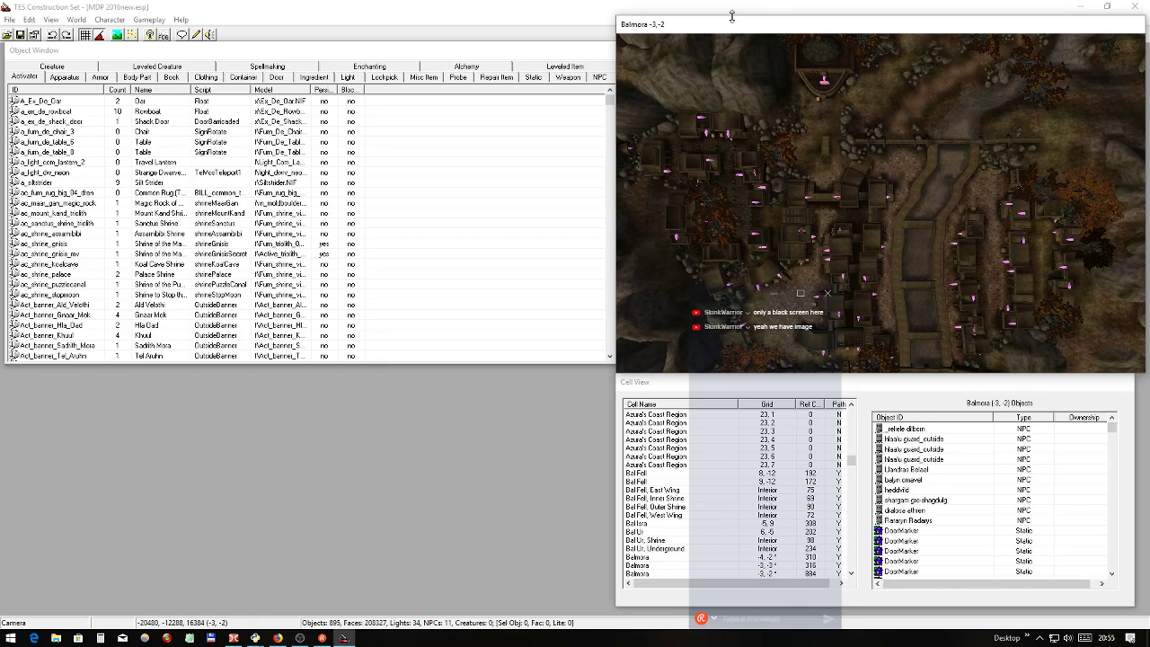
left_click_drag(732, 15, 757, 22)
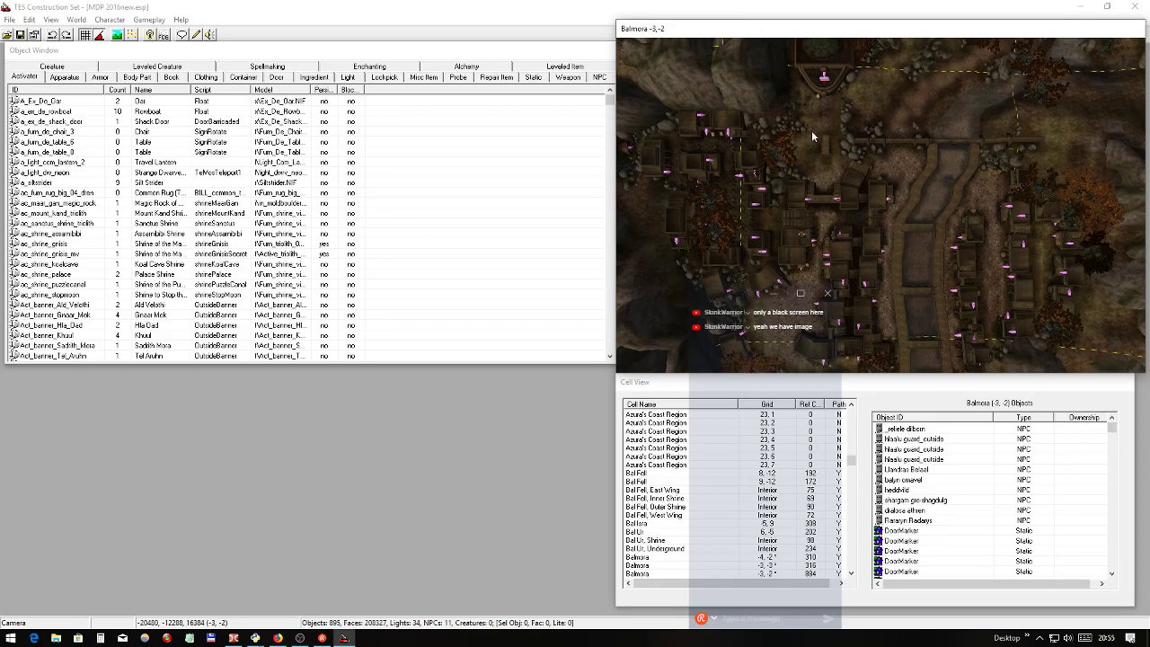
scroll(957, 135, "up", 2)
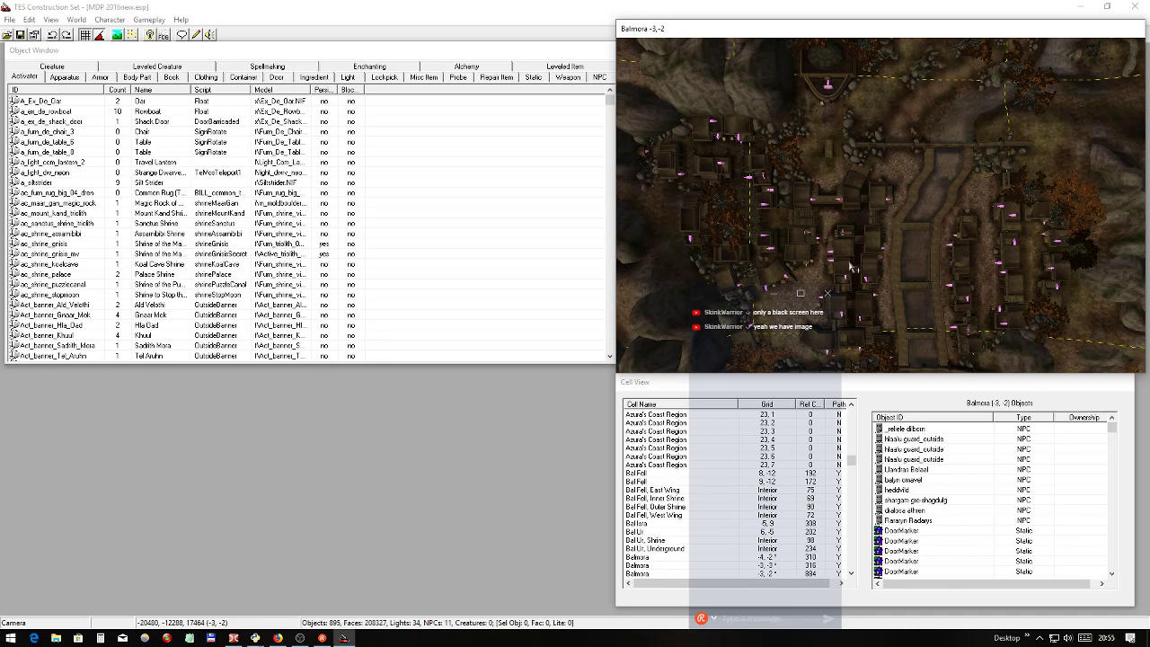
- Centre the view on the Terrain_rocks_WG_02 rocks in north-east Balmora and examine the trader's canopied stall beside them
left_click(997, 173)
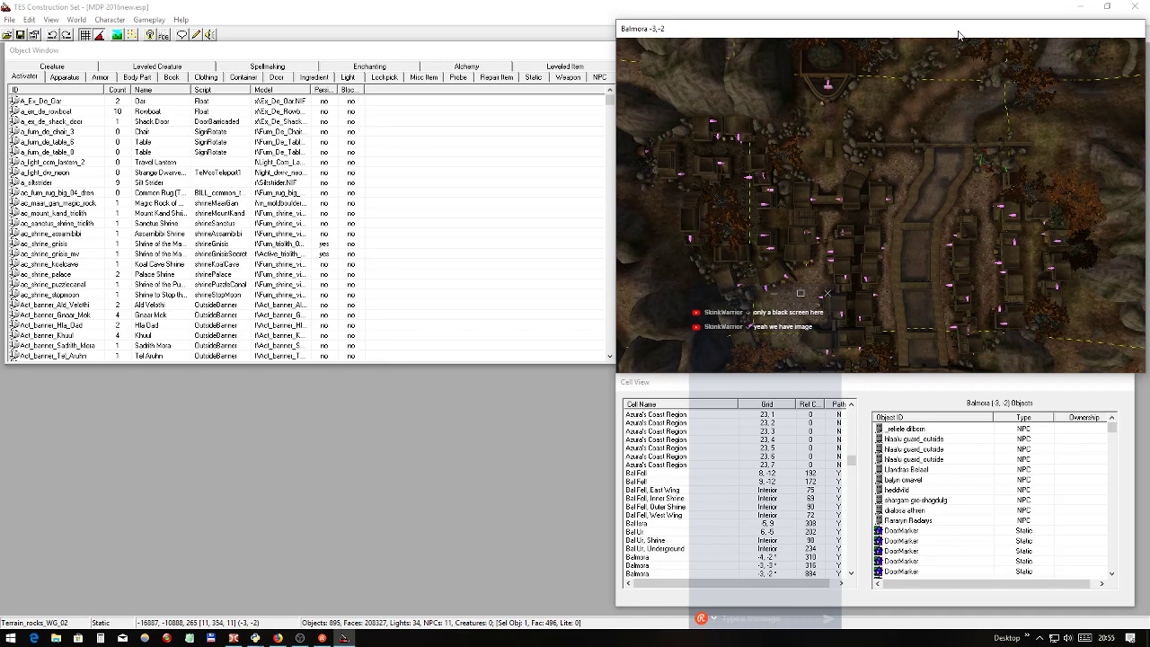
key("c")
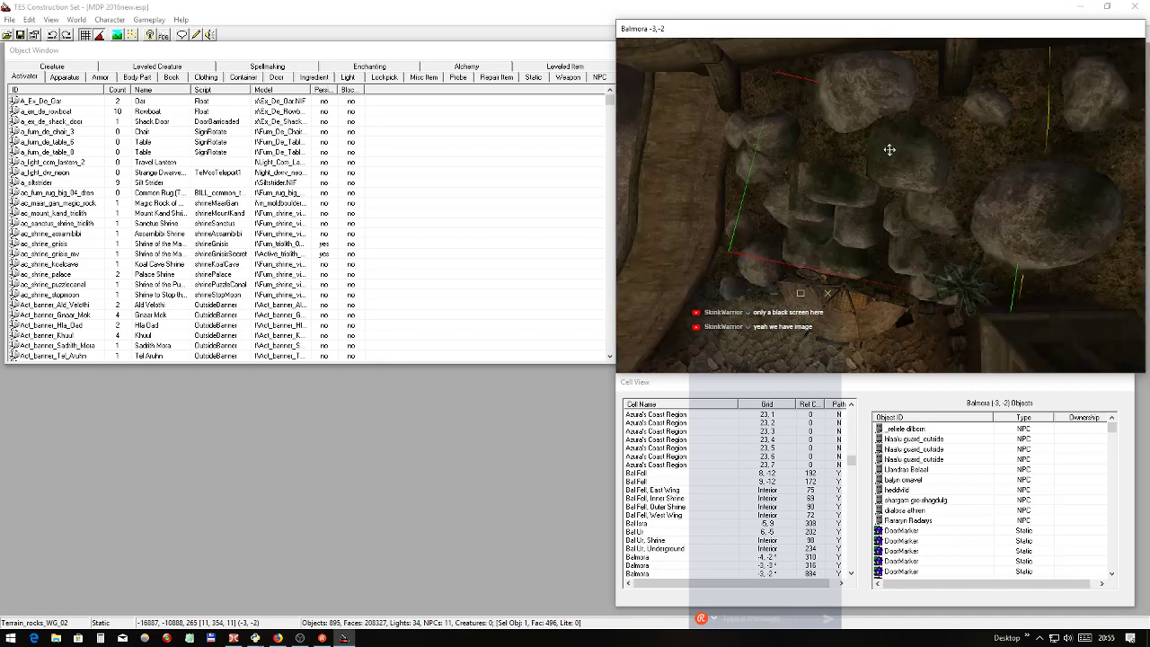
scroll(887, 149, "down", 3)
middle_click_drag(887, 231, 907, 187)
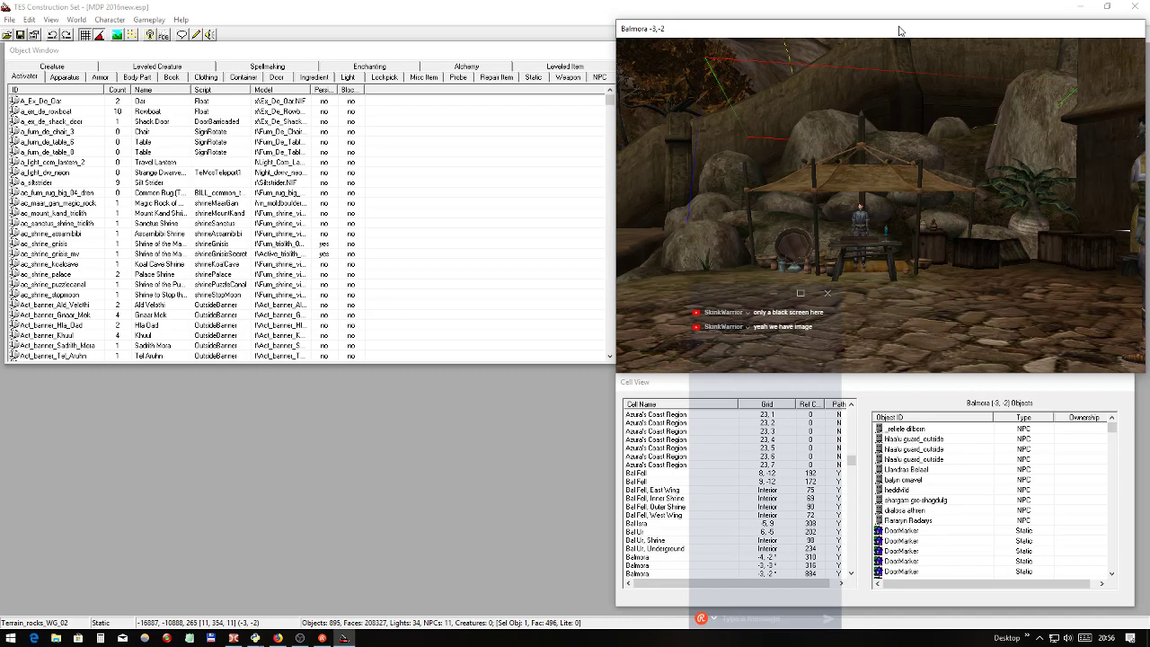
middle_click_drag(900, 63, 840, 157)
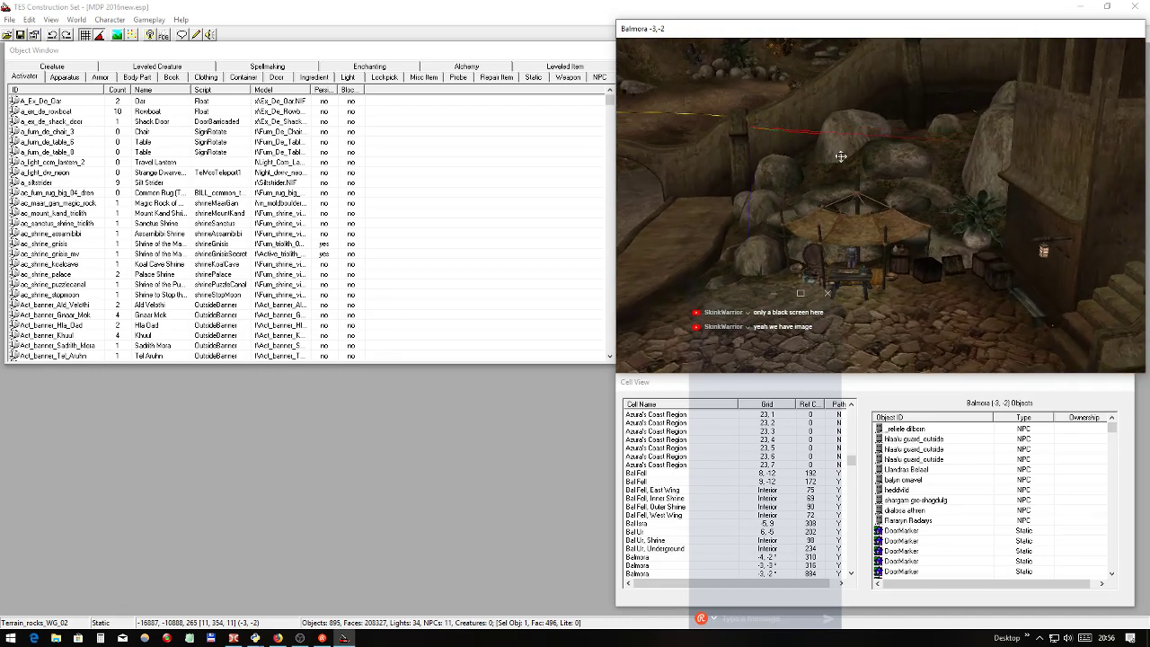
- Select the trader's canopied stall together with the furniture, goods and crates around it as one group
scroll(899, 170, "up", 5)
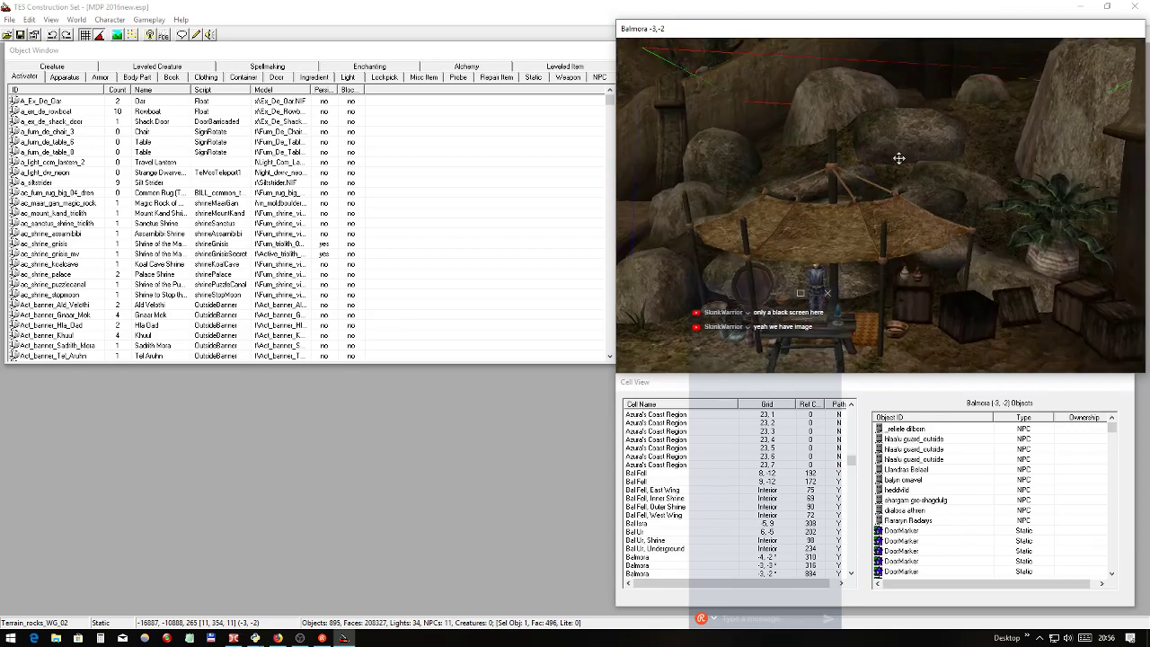
middle_click_drag(1006, 226, 1012, 224)
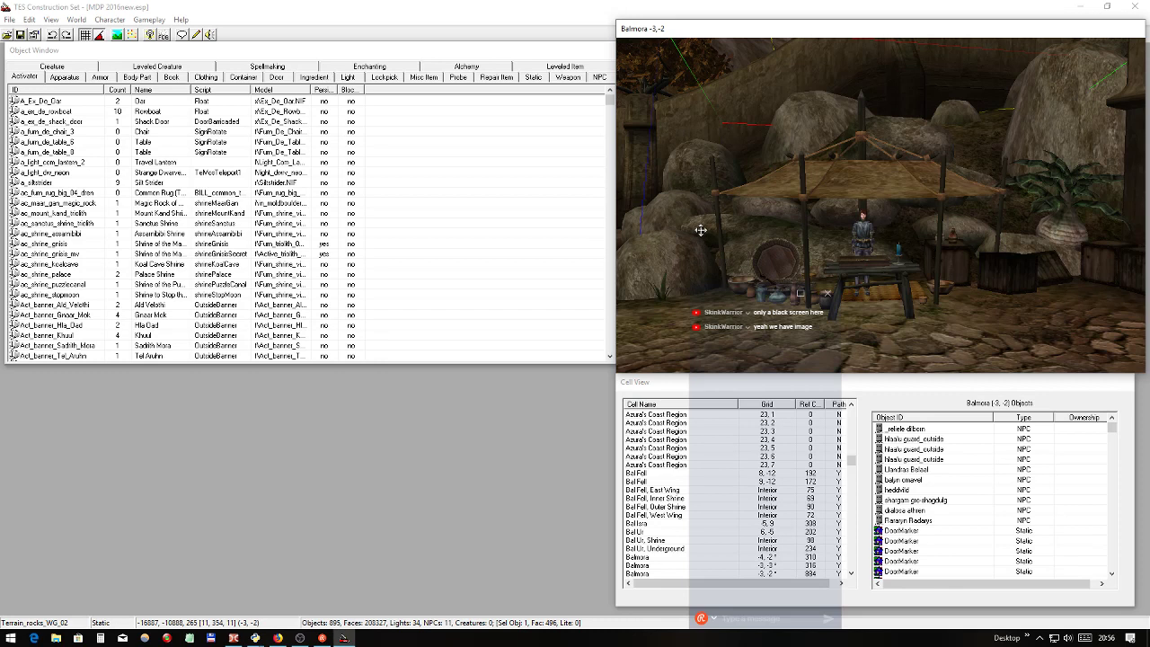
middle_click_drag(854, 116, 938, 274)
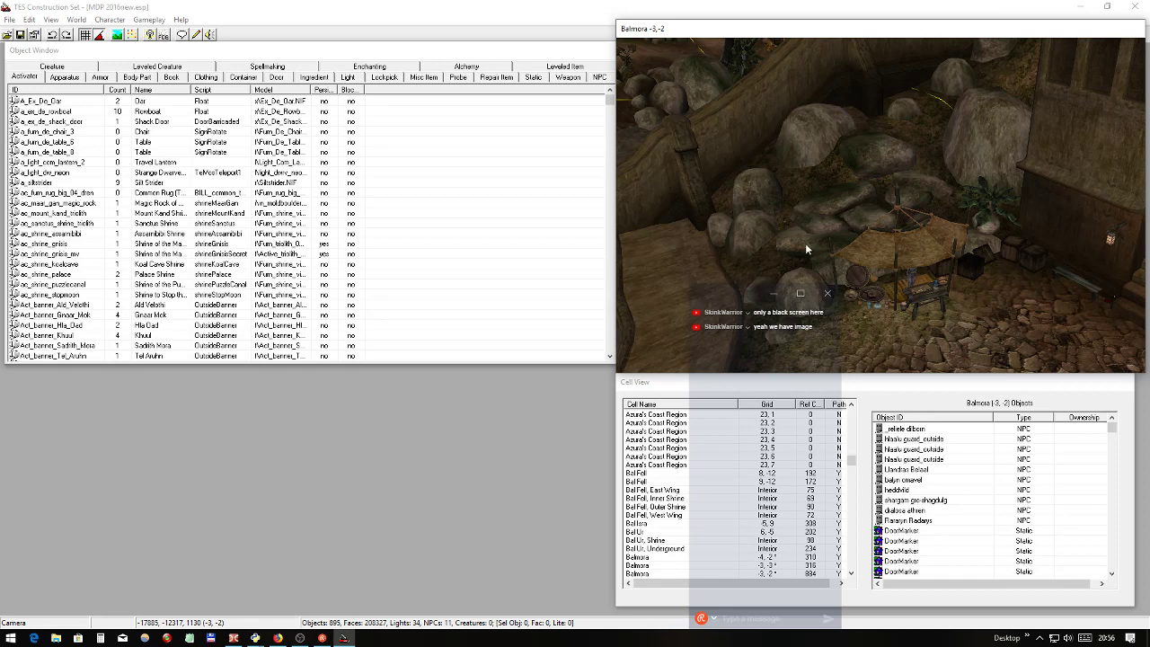
left_click_drag(805, 243, 1020, 346)
mouse_move(1069, 297)
middle_mouse_down("shift")
mouse_move(930, 272)
mouse_move(975, 294)
mouse_move(1085, 298)
mouse_move(1026, 276)
mouse_move(625, 229)
middle_mouse_up("shift")
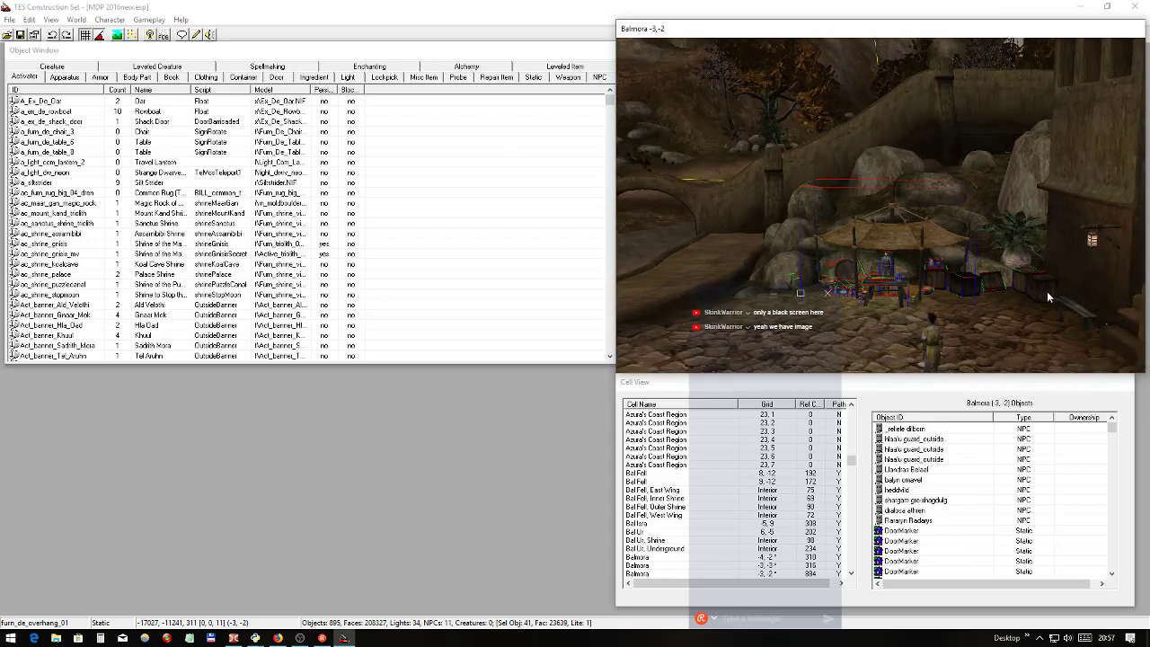
- Add the missed crate and the low bench beside the building wall to the stall selection
mouse_move(1062, 294)
middle_mouse_down("shift")
mouse_move(1047, 334)
mouse_move(1002, 314)
mouse_move(1021, 325)
mouse_move(1037, 297)
mouse_move(1050, 304)
middle_mouse_up("shift")
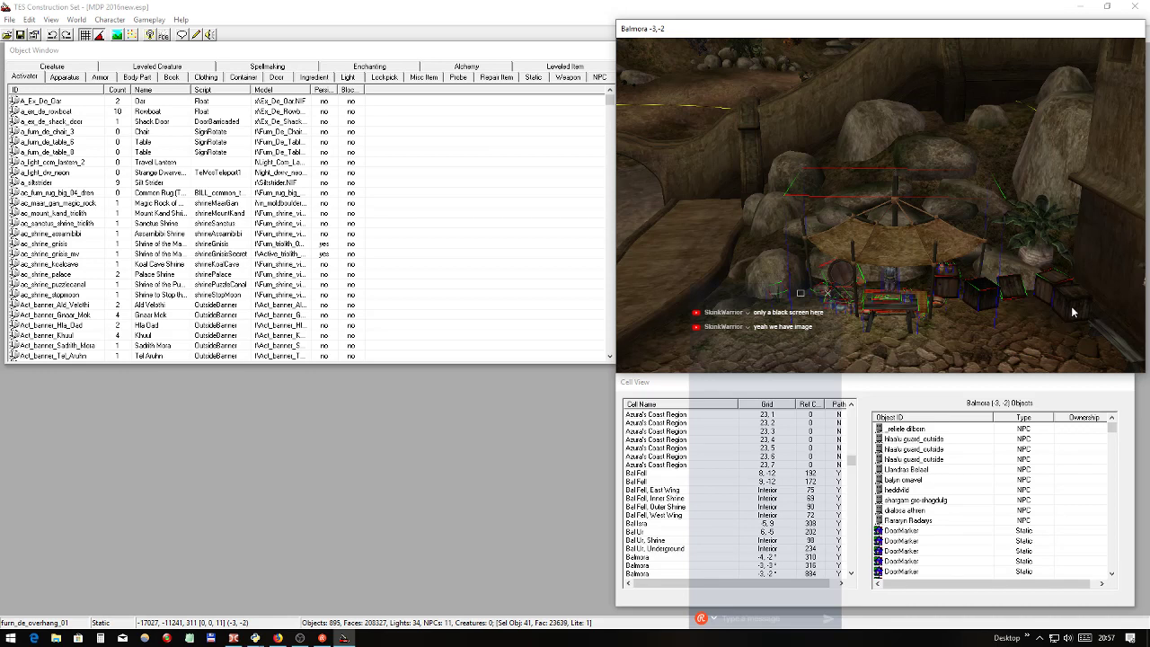
scroll(1052, 272, "down", 5)
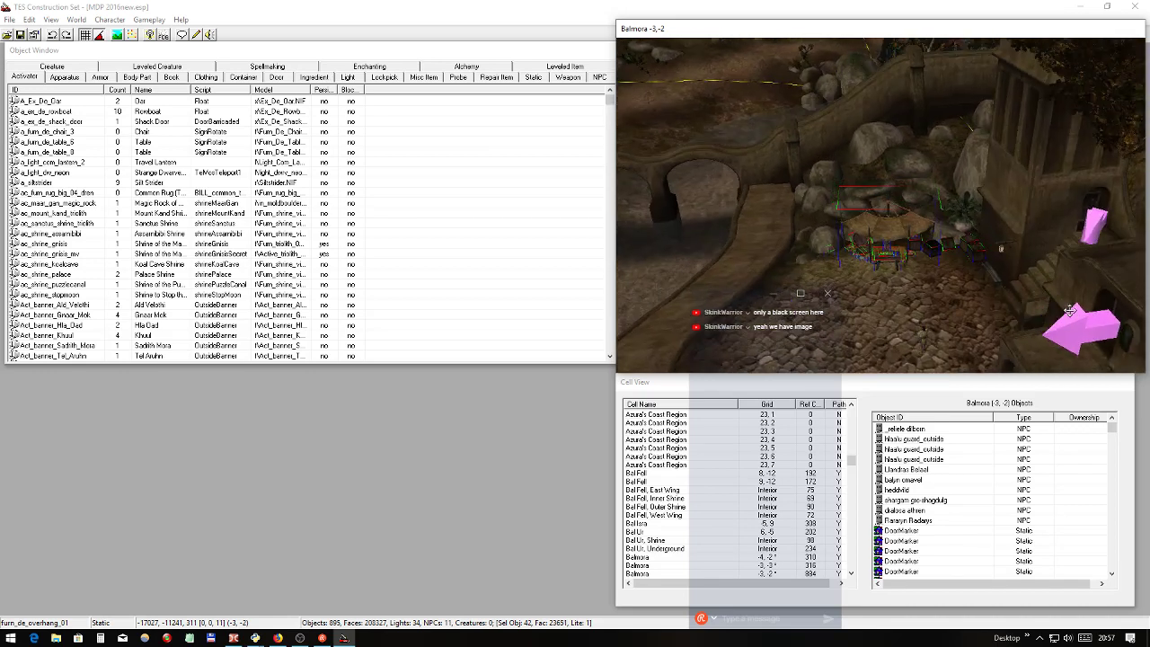
middle_click_drag(1021, 293, 1008, 320)
scroll(1008, 320, "up", 5)
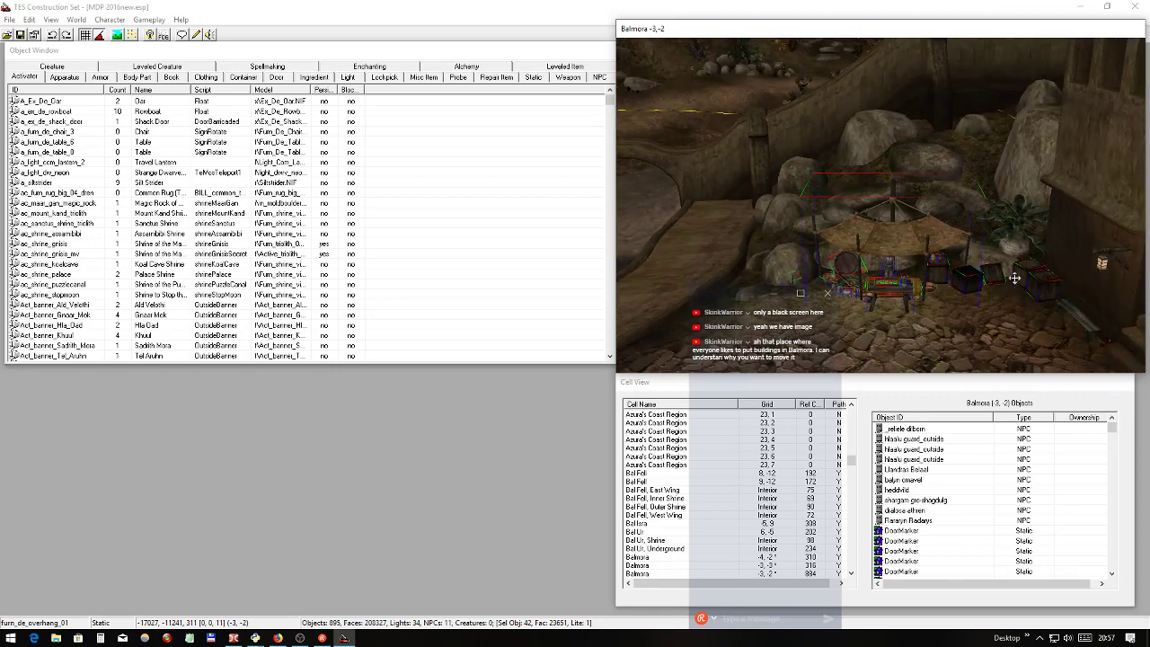
left_click(1088, 311, "ctrl")
middle_click_drag(988, 185, 1031, 223)
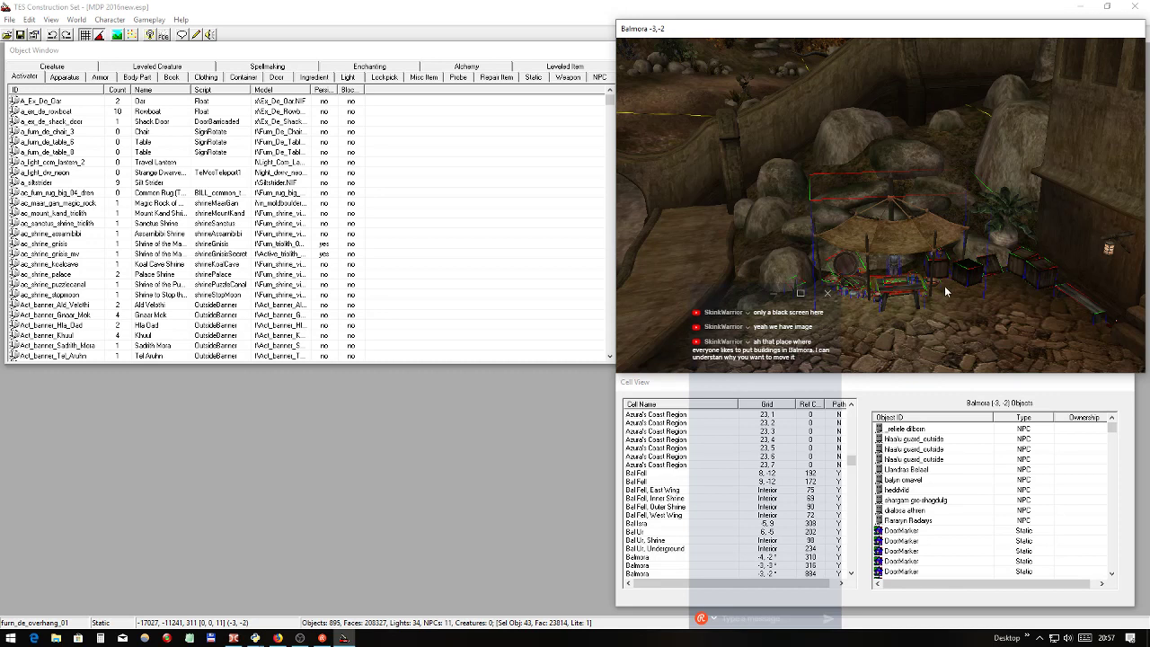
- Raise the selected stall group until furn_de_overhang_01 is at height 334, and check its placement against the ground from several angles
middle_click_drag(944, 286, 939, 246, "shift")
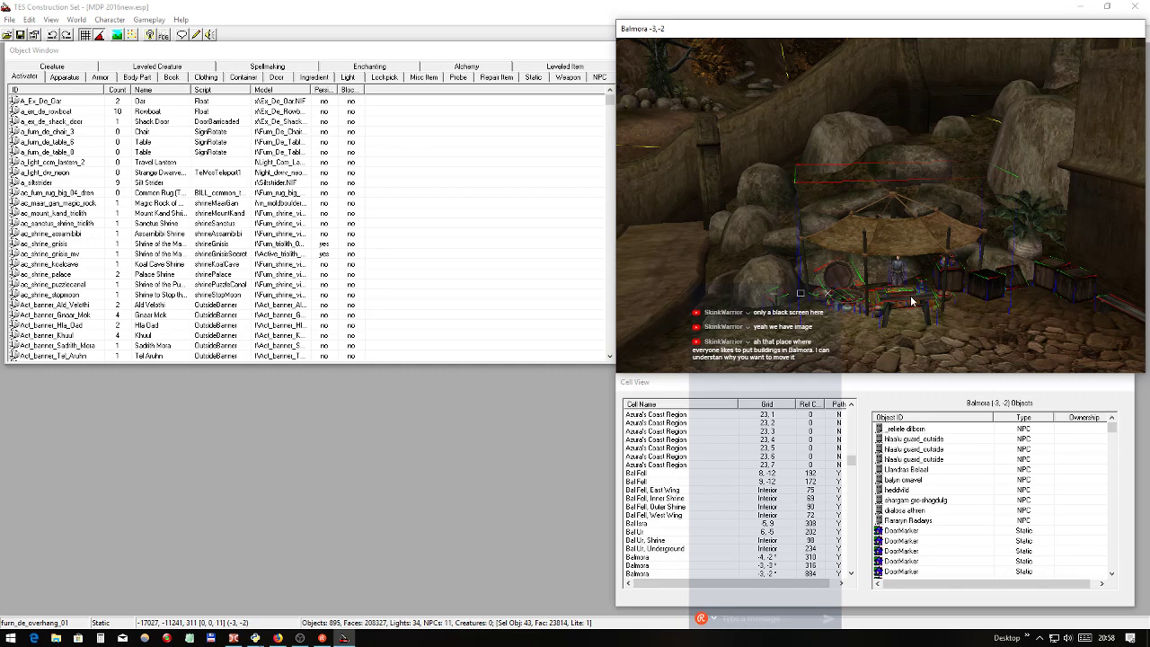
left_click_drag(911, 301, 909, 295)
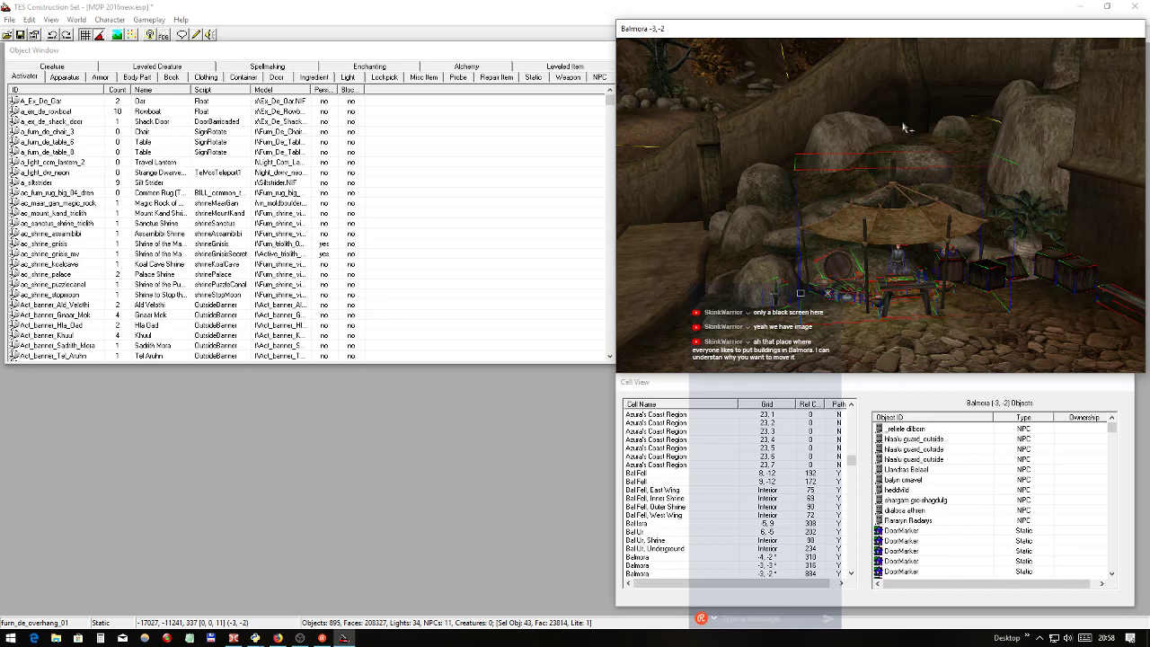
scroll(906, 126, "up", 2)
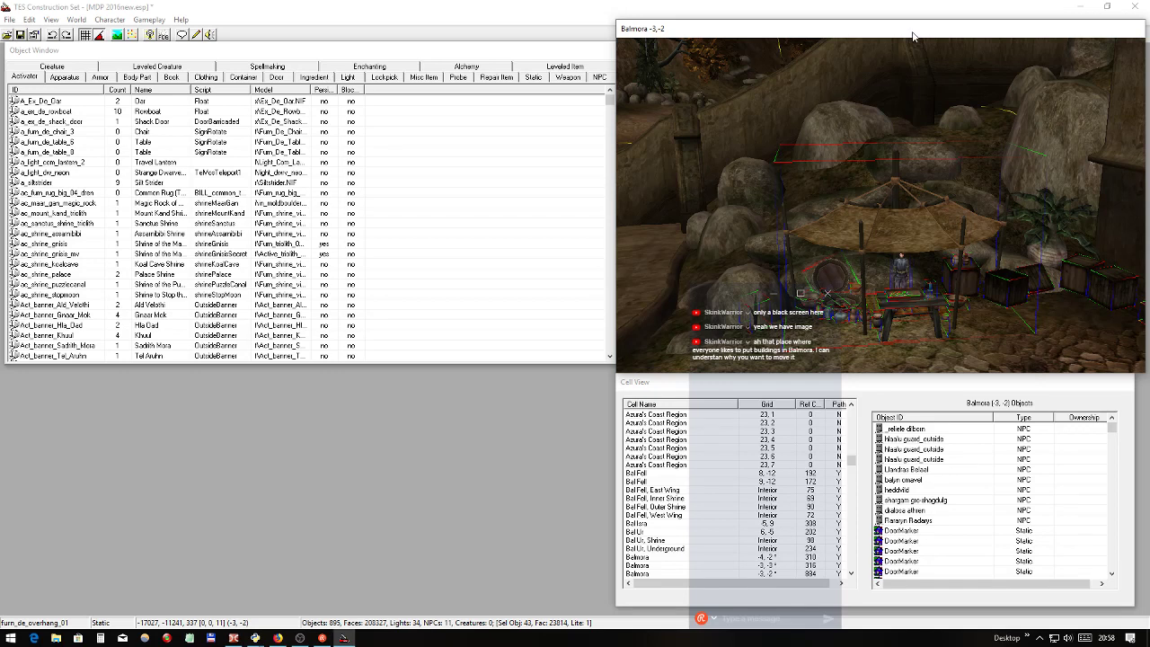
scroll(1033, 261, "down", 3)
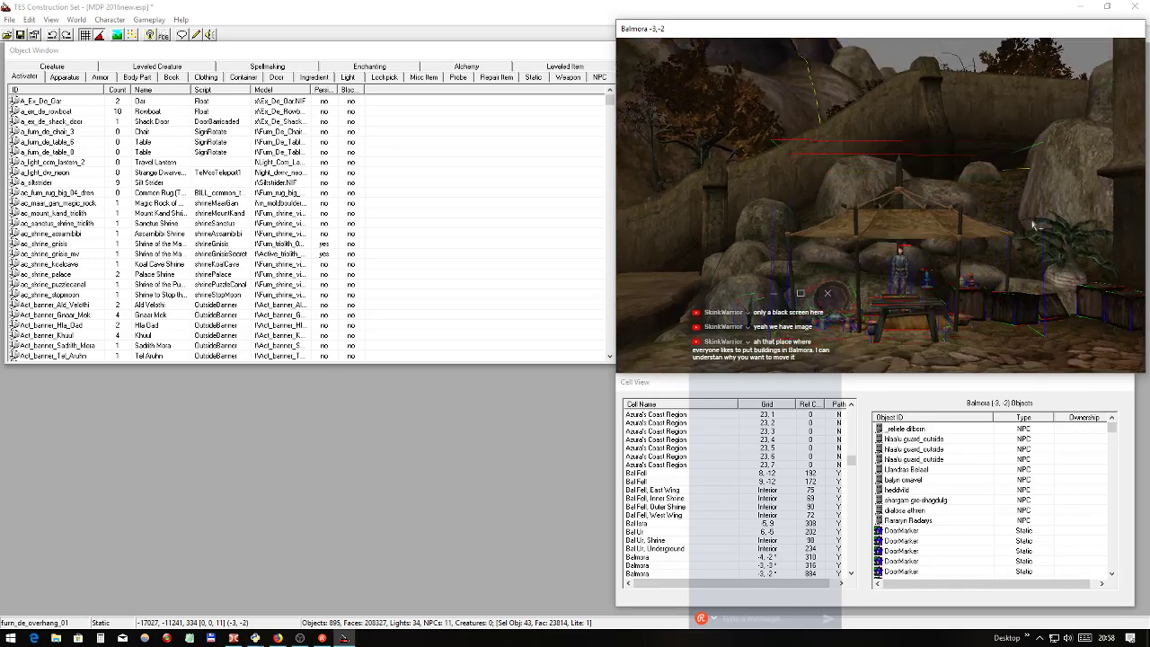
scroll(1034, 224, "down", 4)
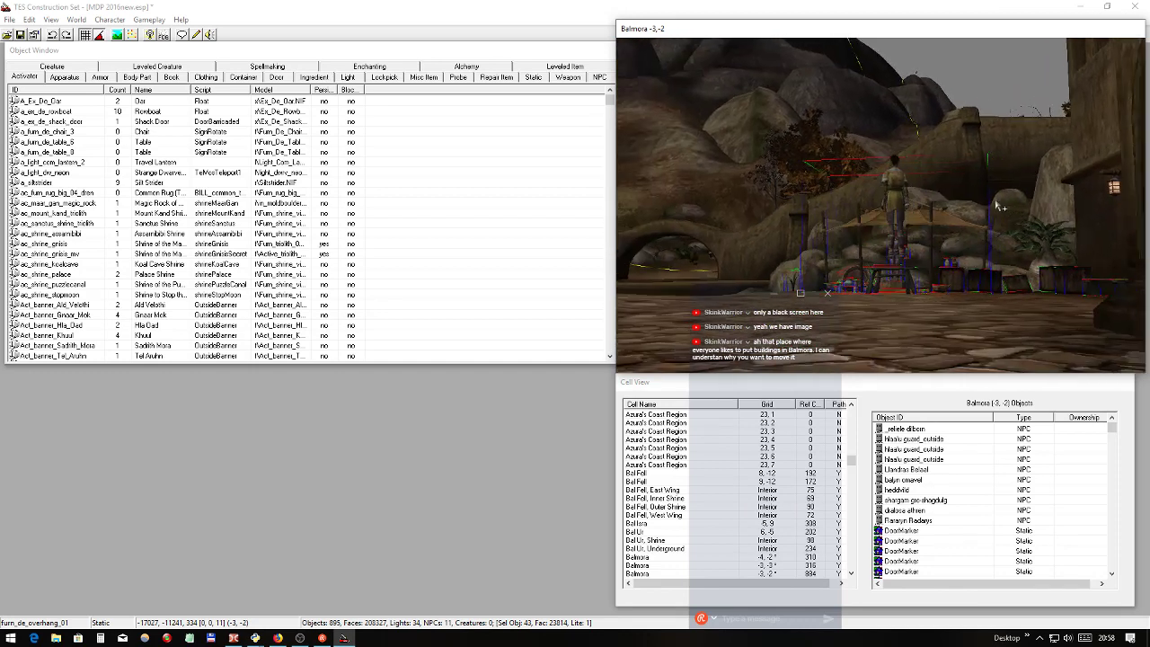
scroll(997, 207, "down", 5)
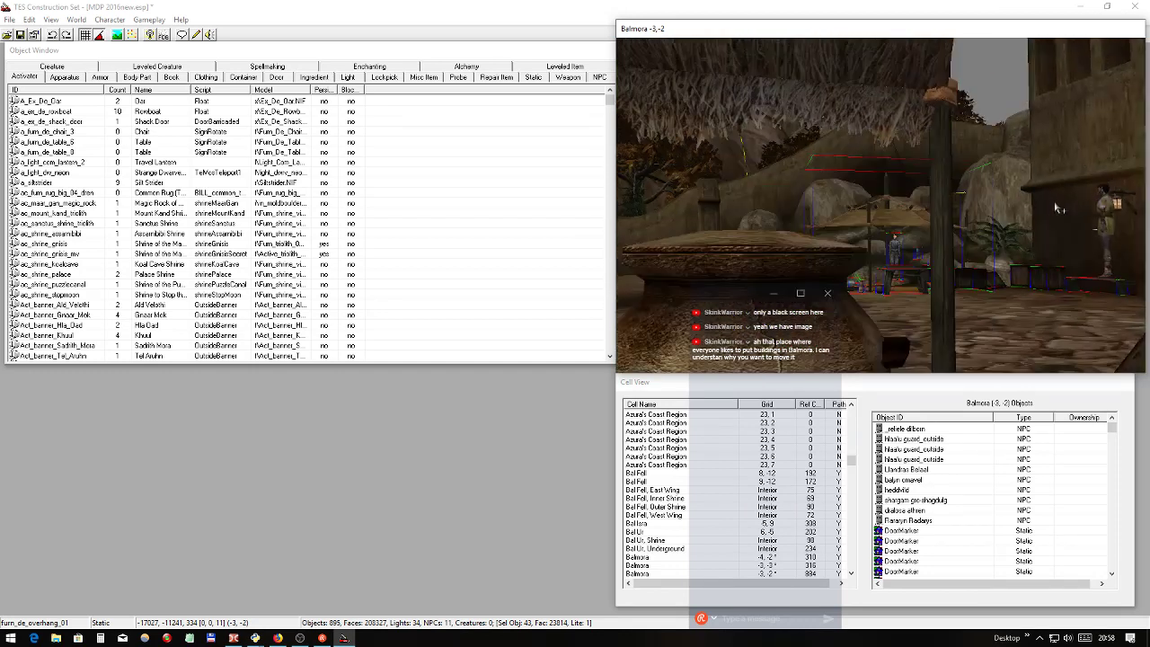
scroll(1059, 208, "down", 5)
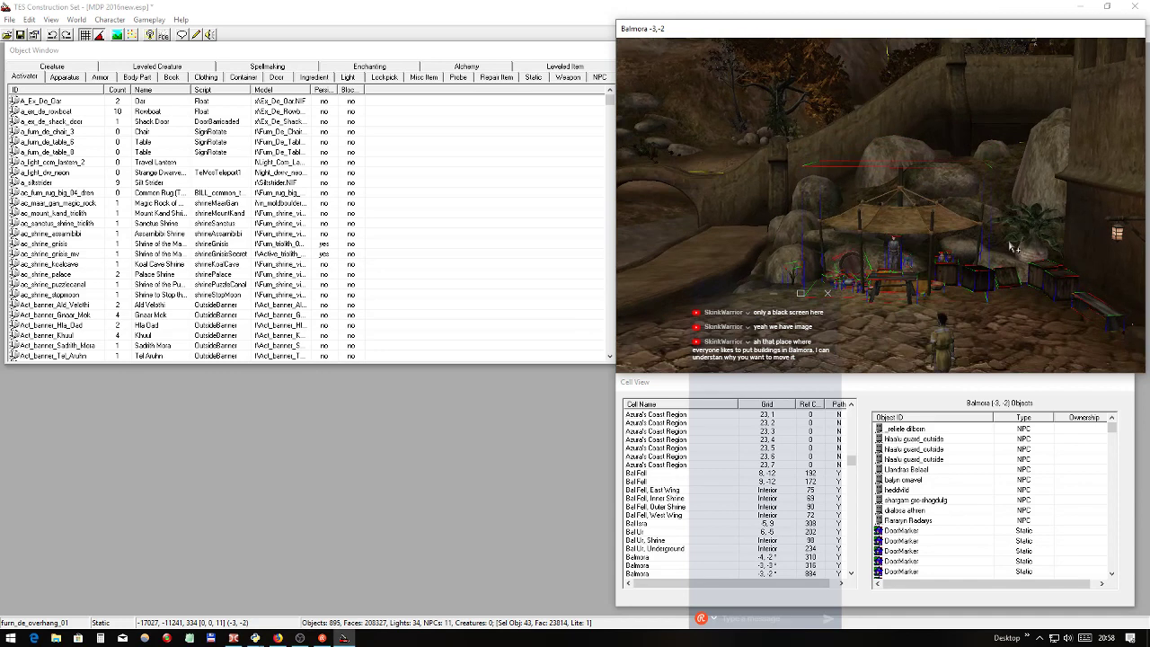
scroll(1011, 246, "down", 4)
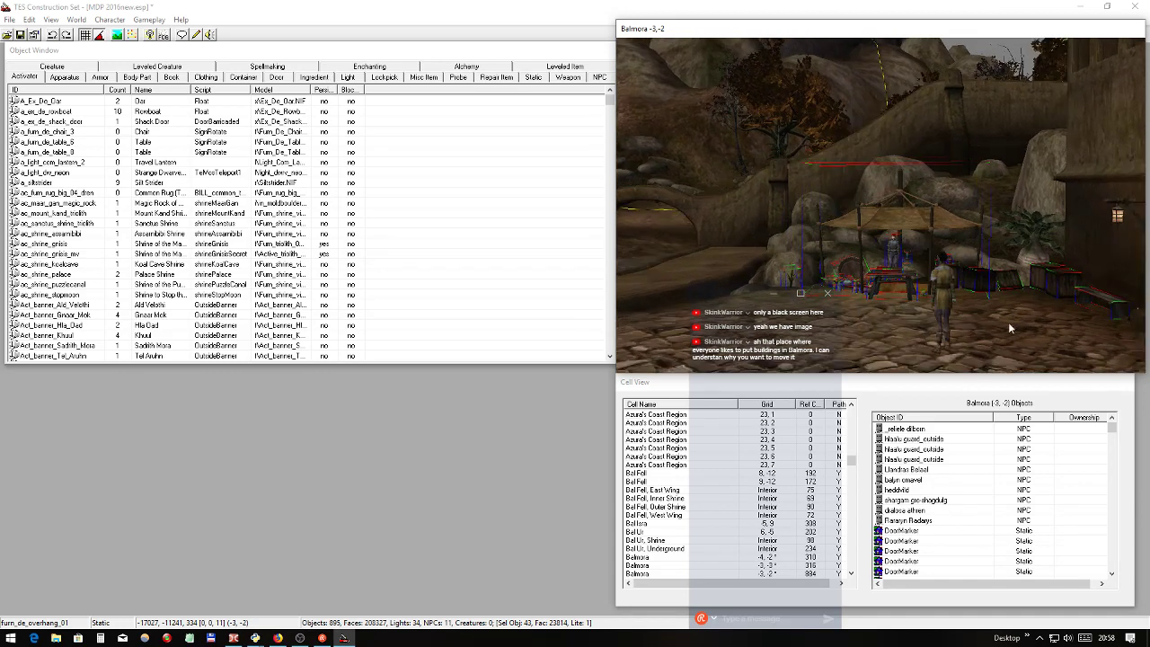
- Deselect the stall group and lower the crate_02_empty container near the potted plant to height 191 so it rests on the ground
left_click(1008, 326)
left_click(1061, 287)
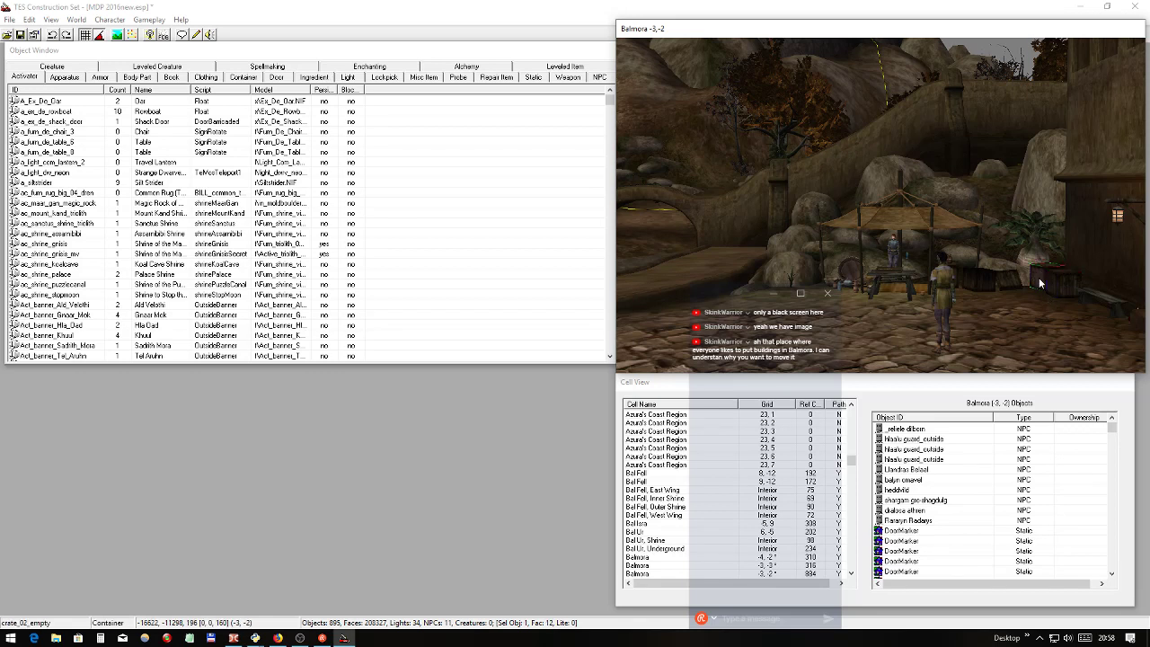
middle_click_drag(1039, 283, 1045, 308, "shift")
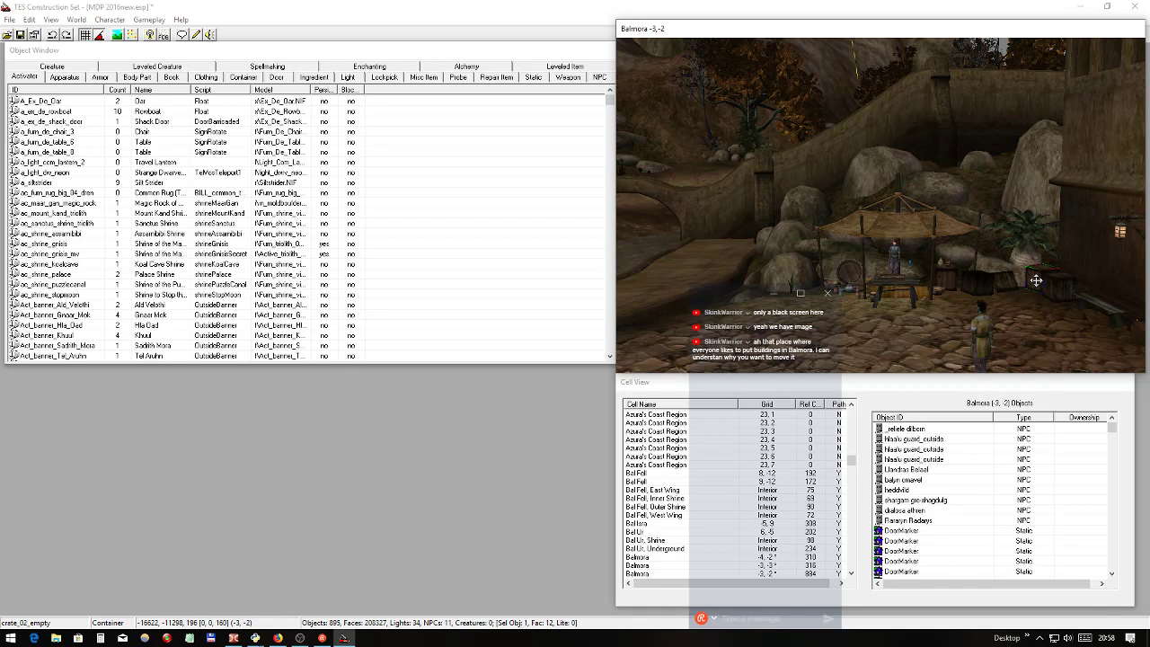
scroll(1036, 280, "up", 5)
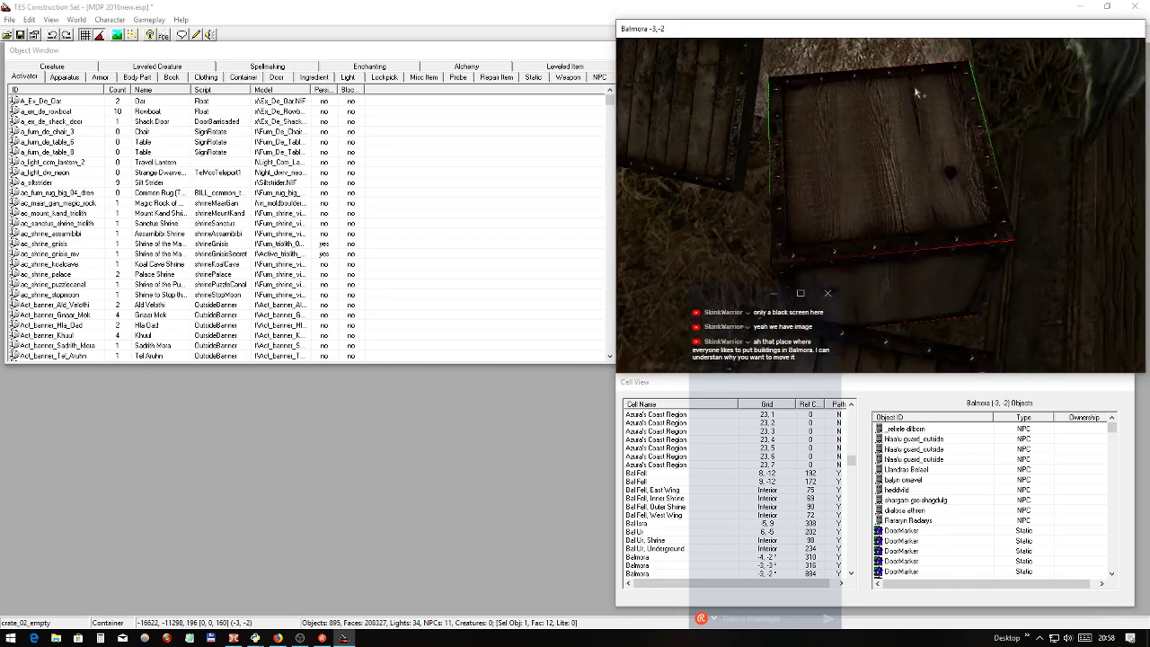
middle_click_drag(1019, 282, 923, 235, "shift")
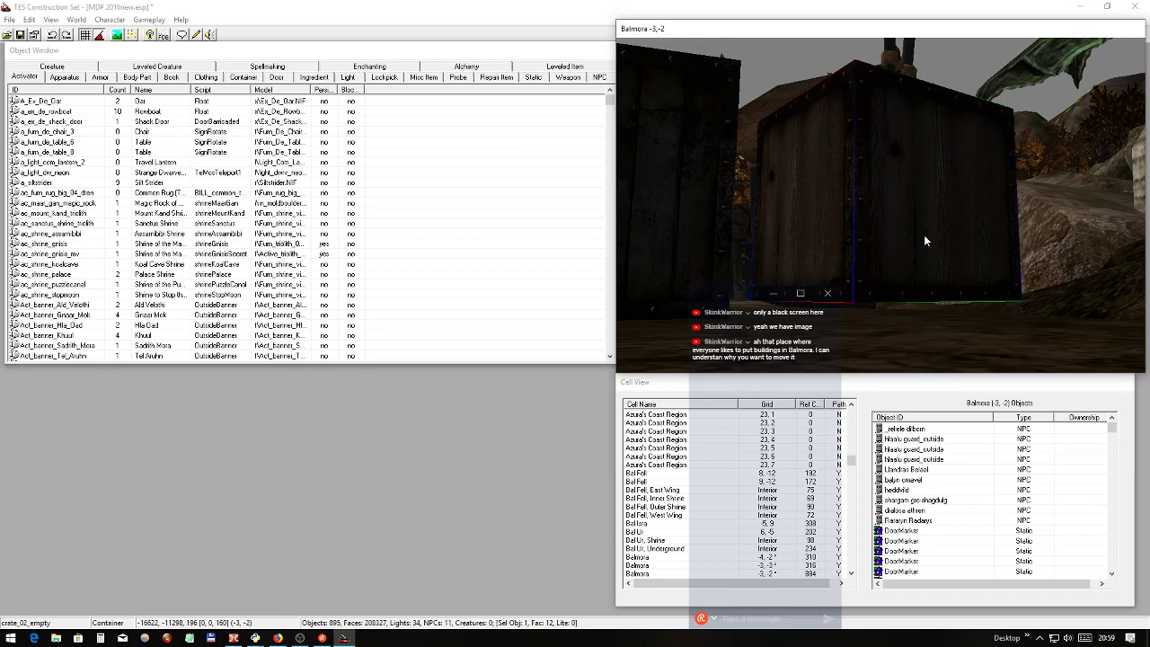
middle_click_drag(923, 234, 923, 240, "shift")
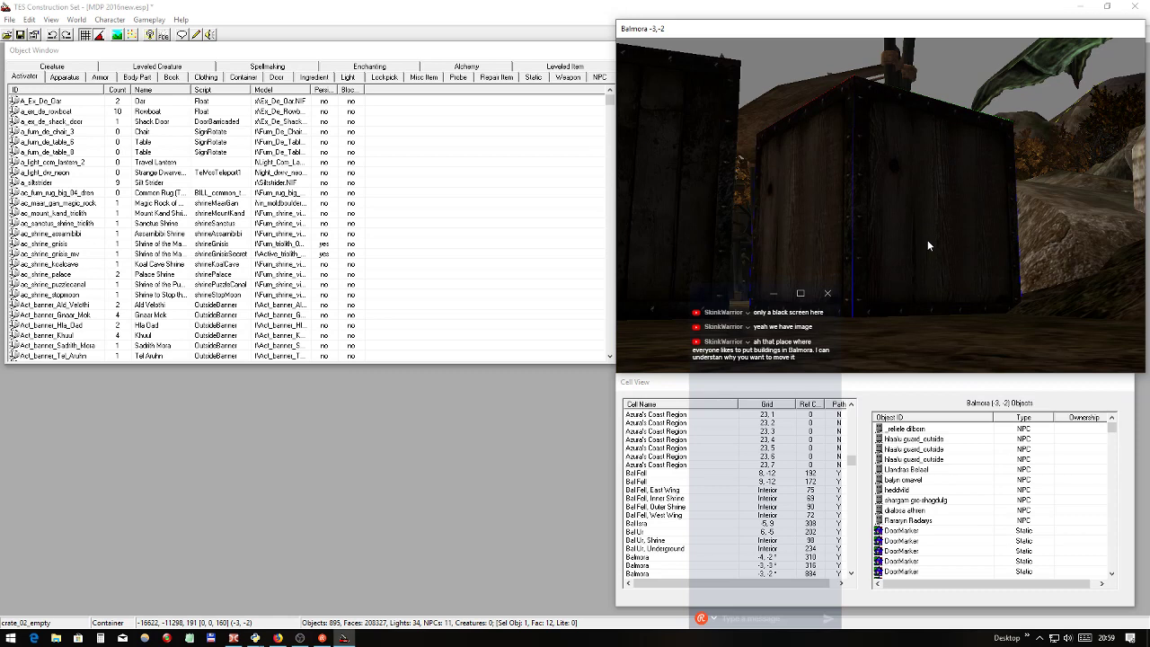
middle_click_drag(867, 233, 1071, 286, "shift")
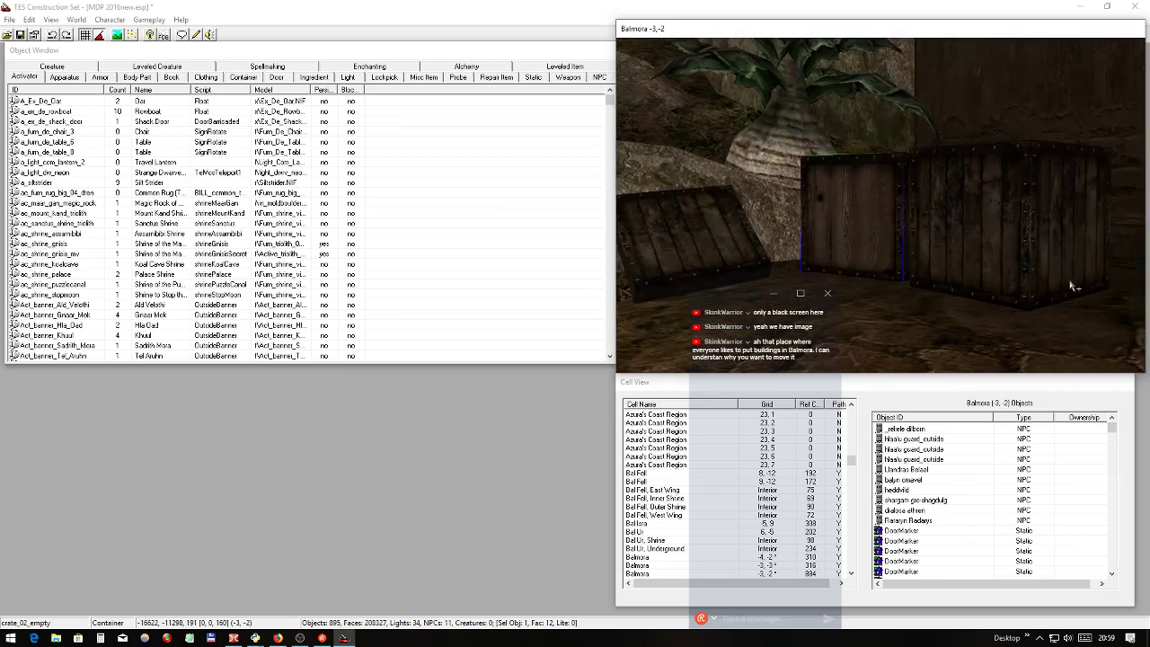
scroll(1070, 285, "down", 10)
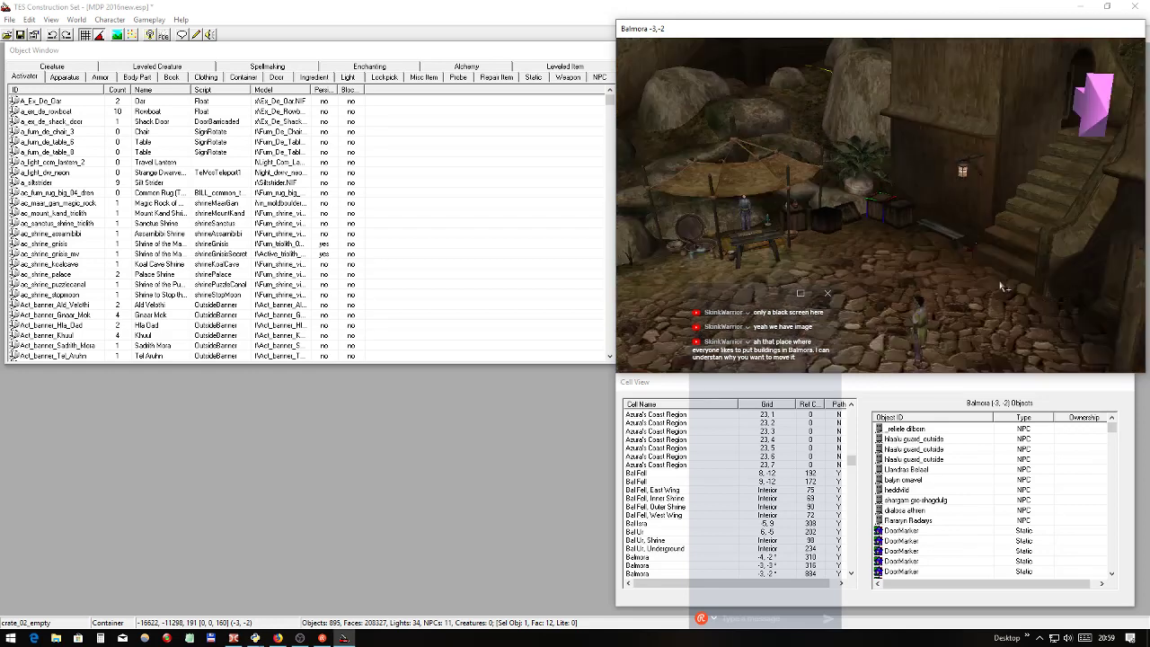
middle_click_drag(1002, 286, 910, 216, "shift")
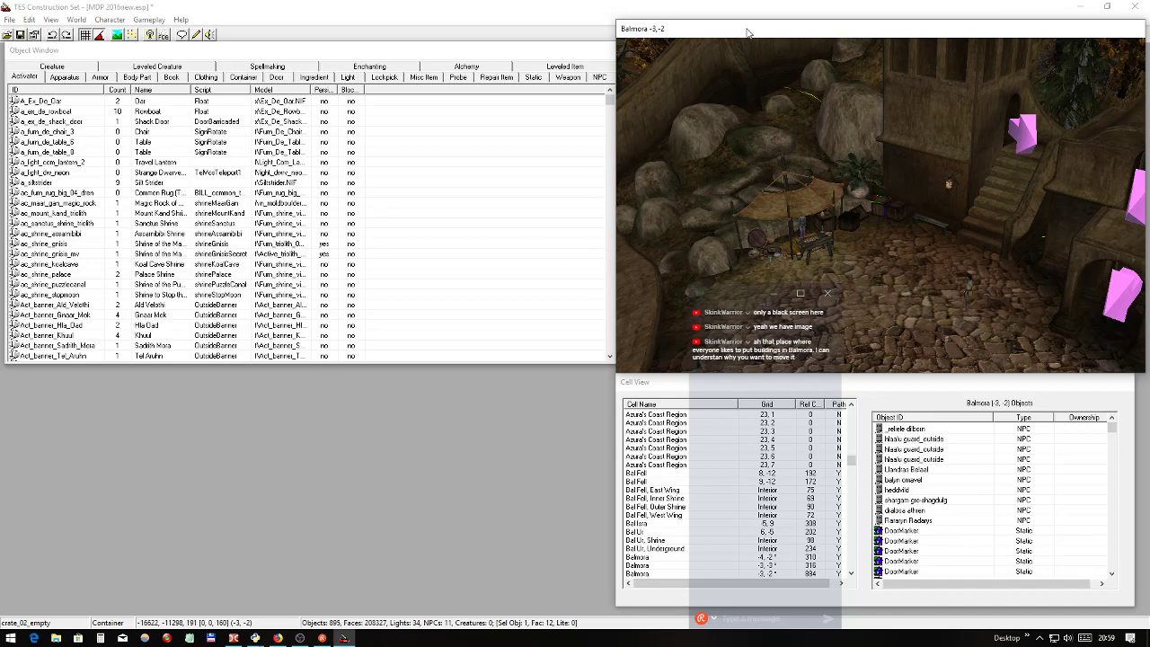
- Save the edited plugin MDP 2016new.esp
left_click(356, 52)
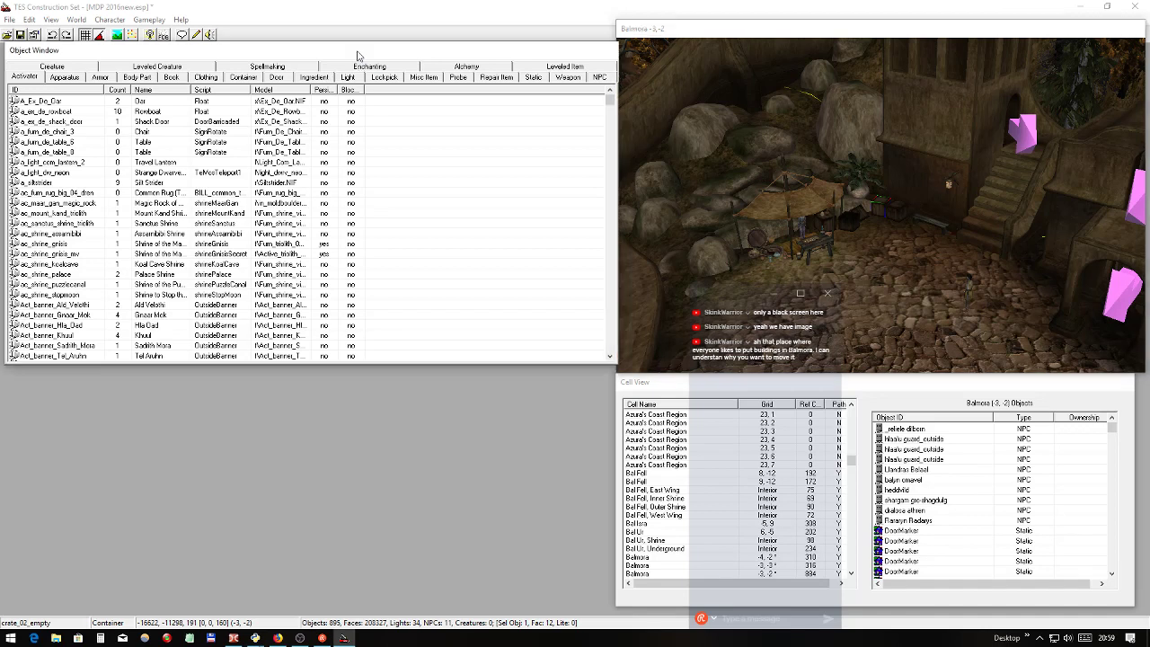
left_click(688, 33)
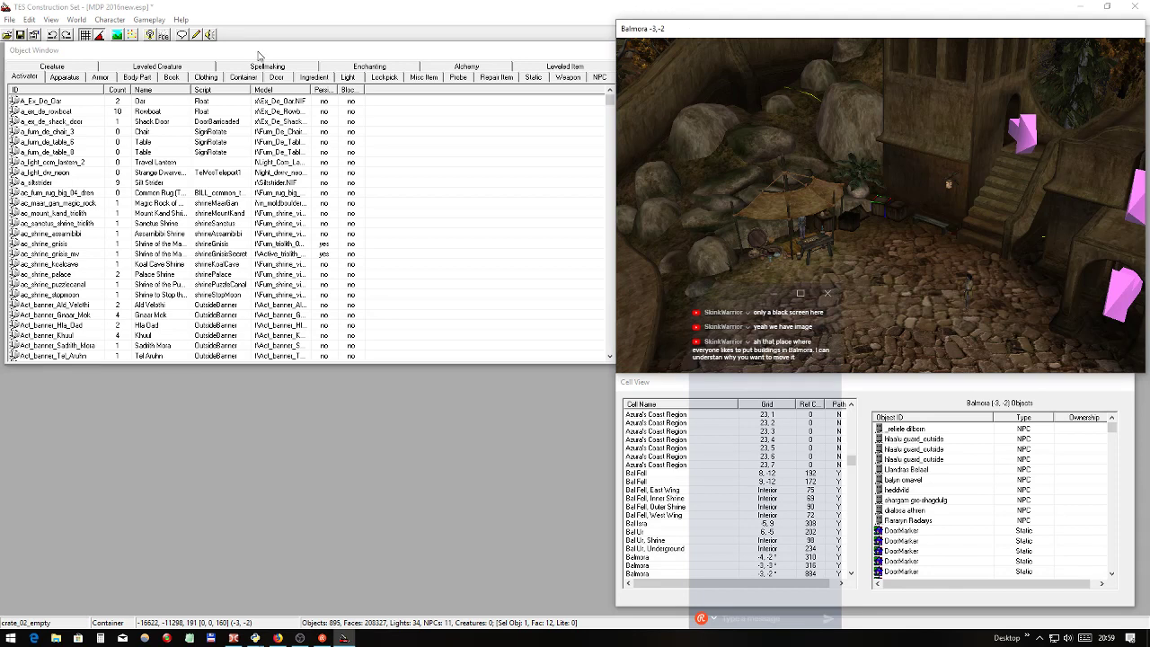
left_click(19, 36)
- Switch to Double Commander and launch TES Plugin Tool, accepting C:\_games\_rpg\Morrowind as the Morrowind folder
key("alt+Tab")
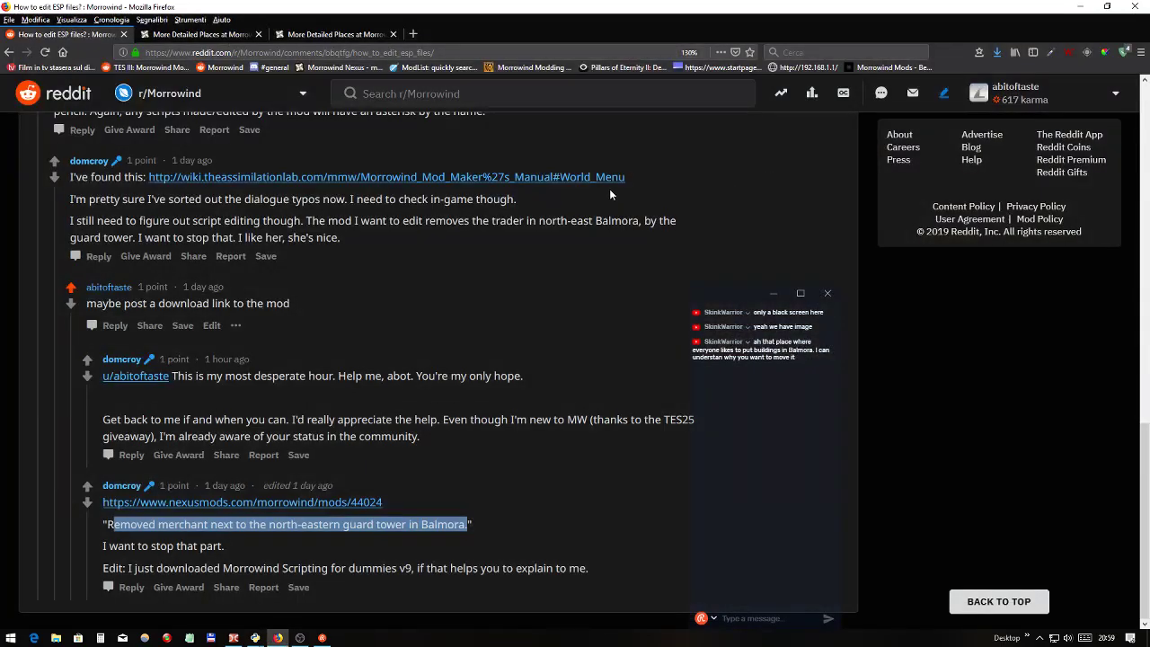
left_click(234, 638)
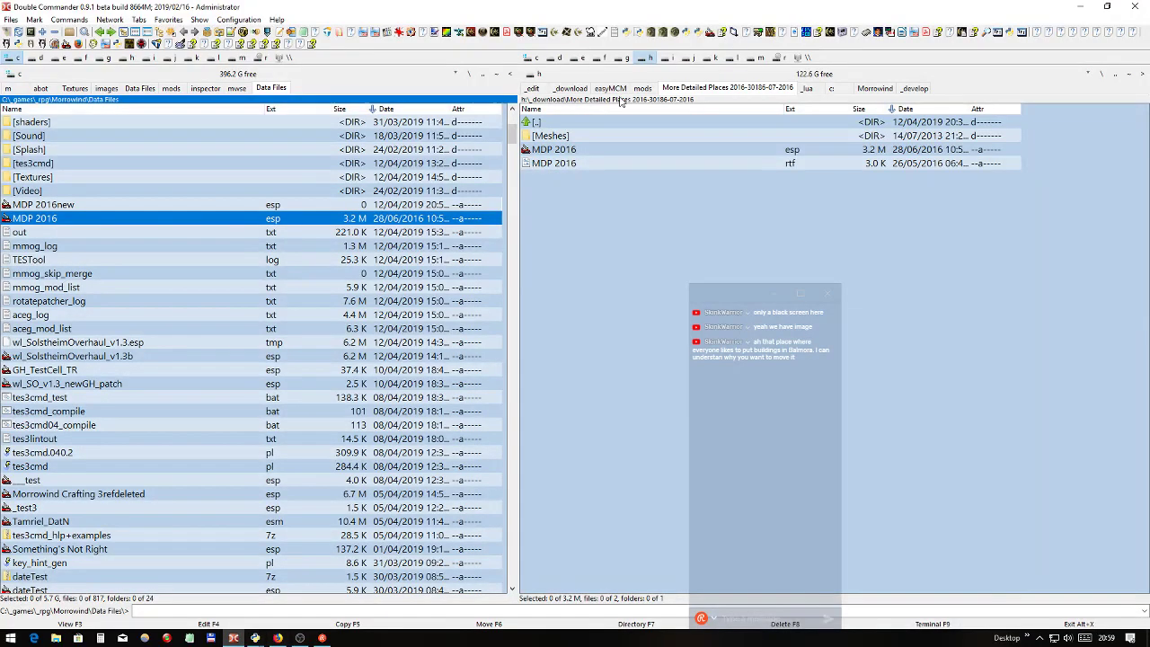
left_click(545, 36)
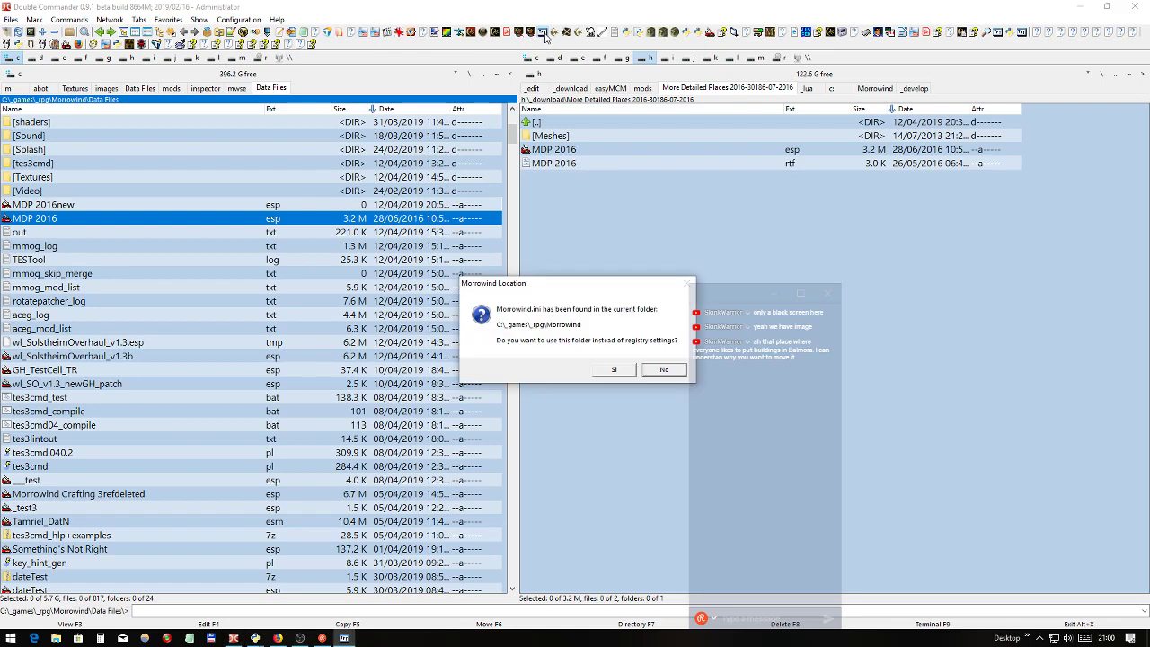
left_click(617, 370)
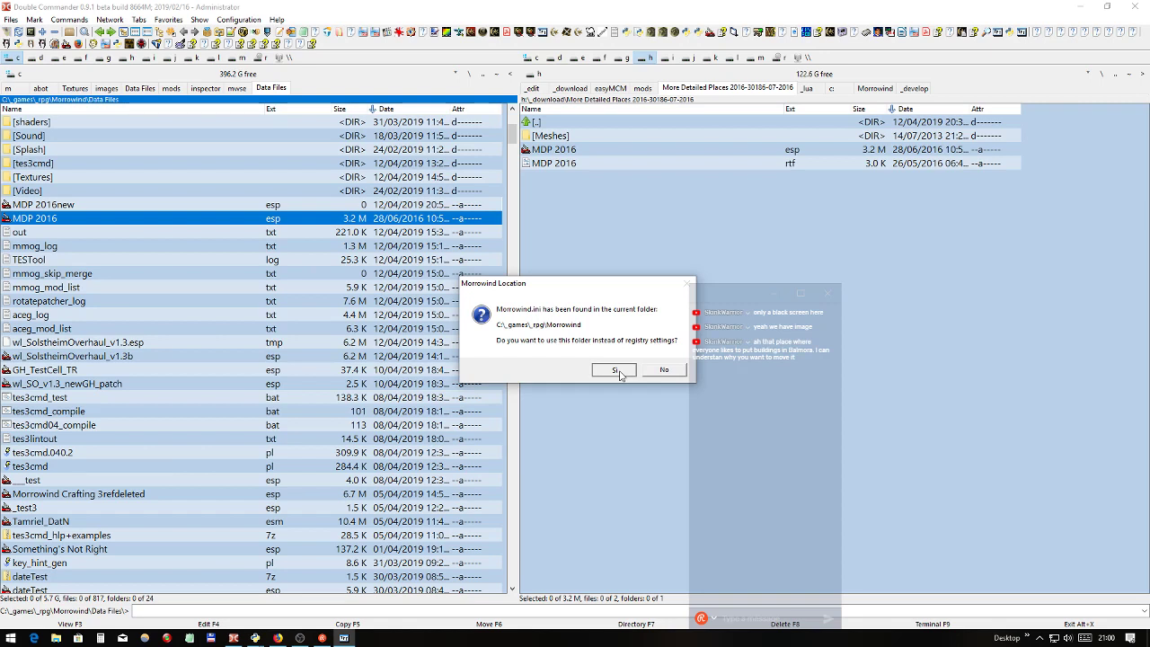
left_click(617, 370)
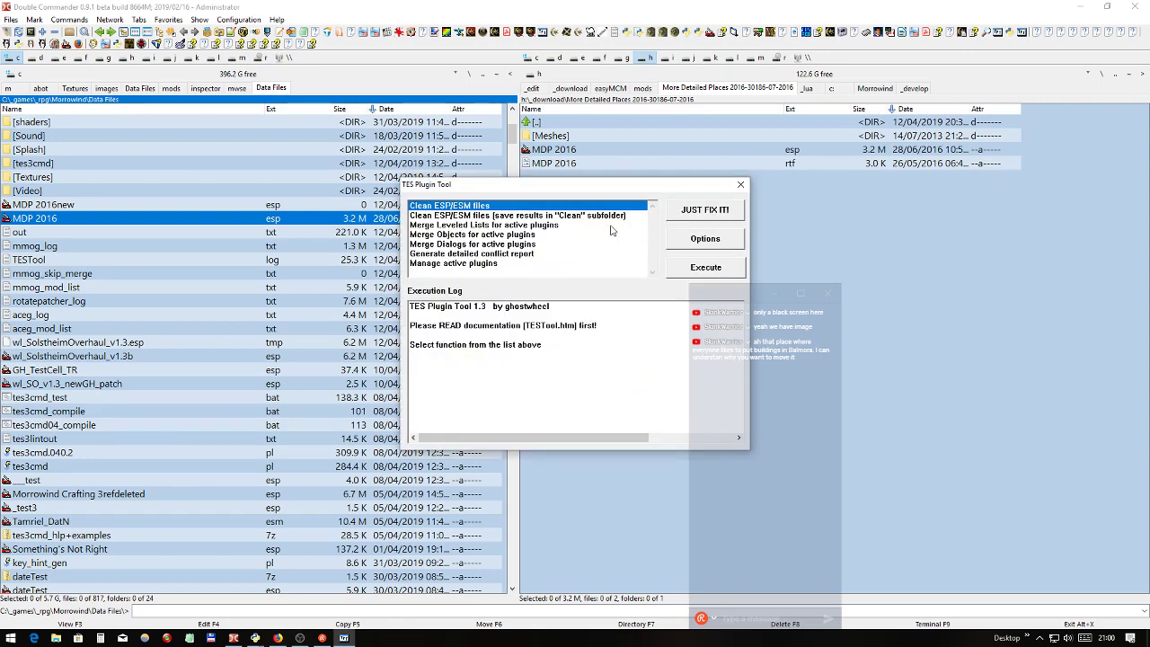
- Review the cleaning options, run Clean ESP/ESM files on MDP 2016new.esp, and close TES Plugin Tool
left_click(693, 244)
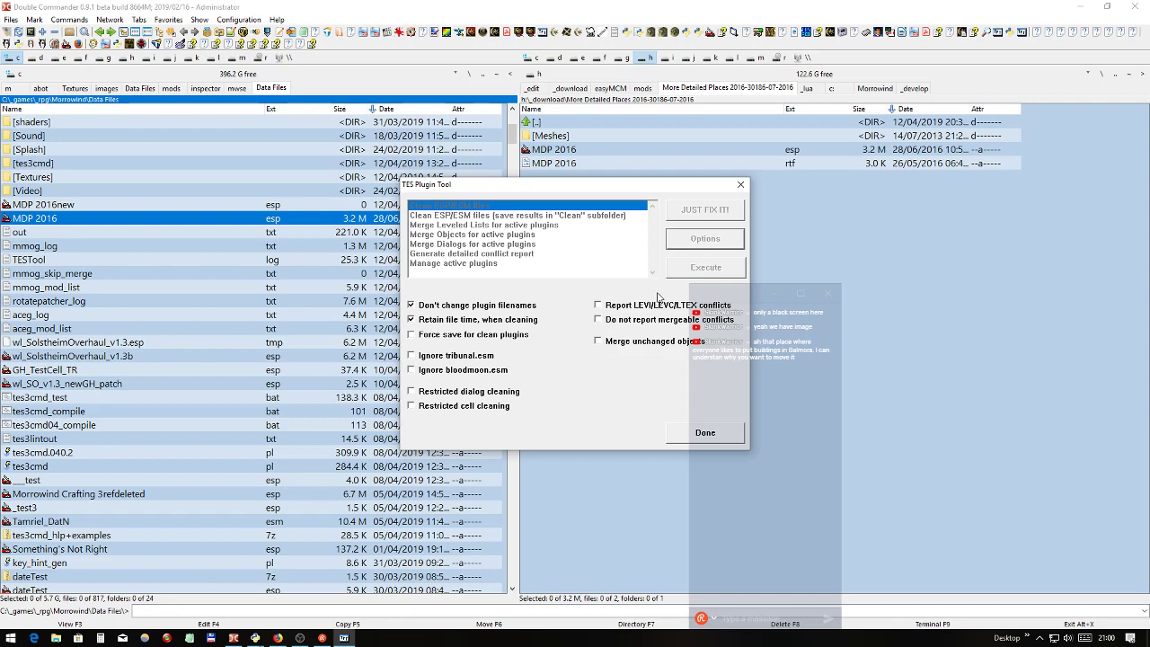
left_click(709, 433)
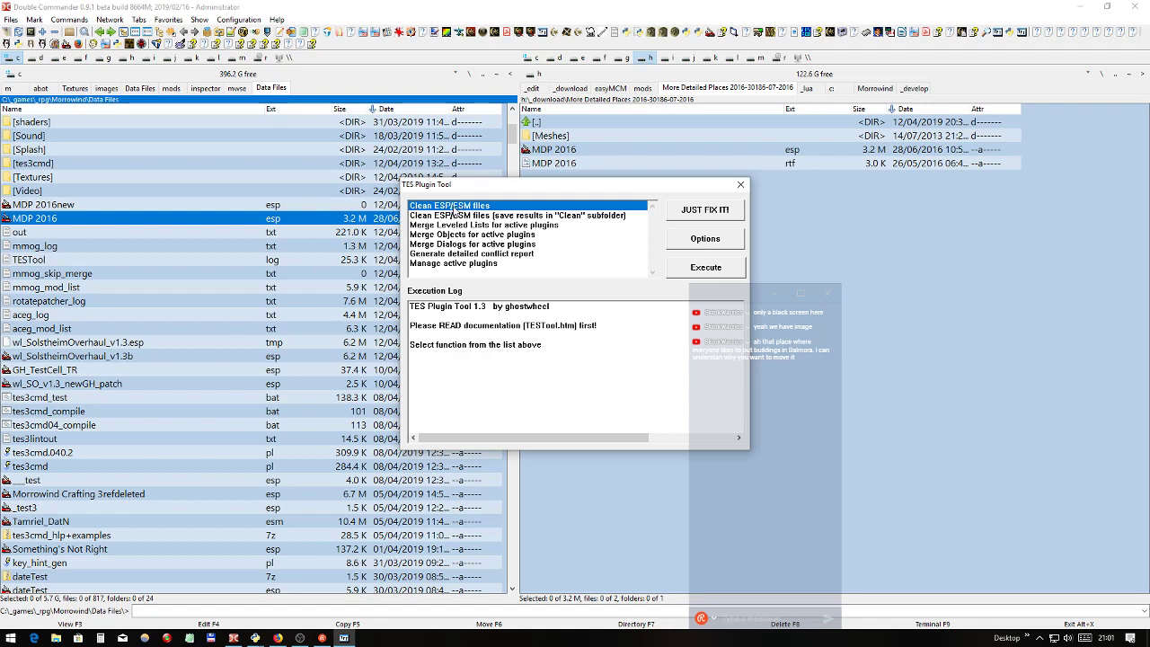
left_click(692, 275)
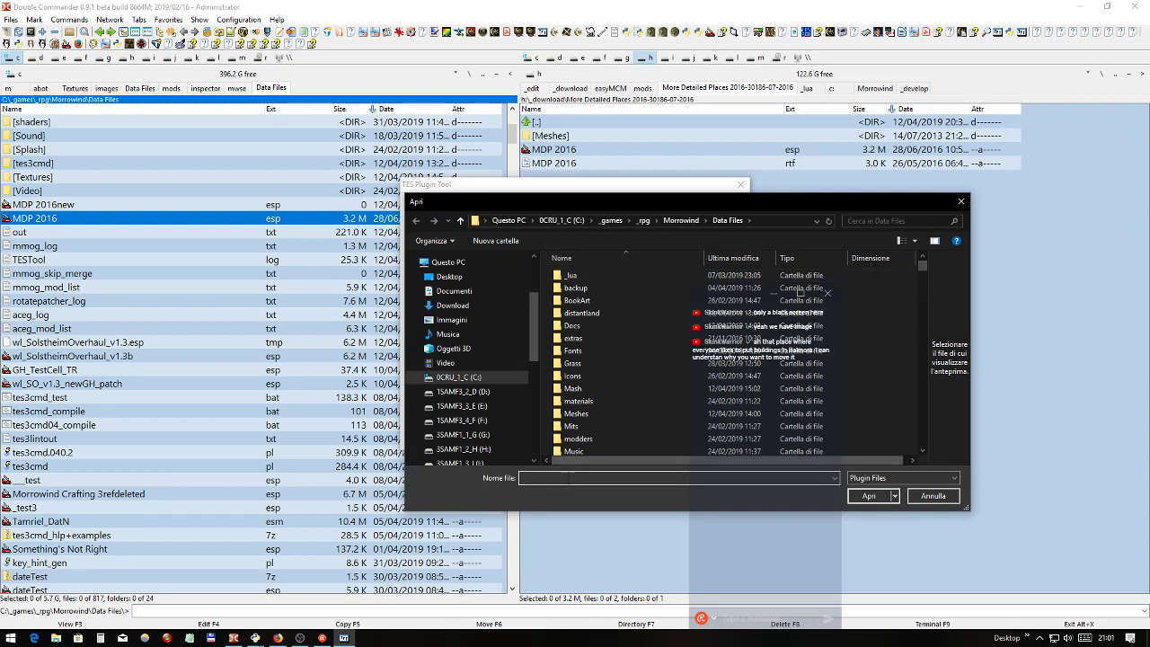
type("mdp")
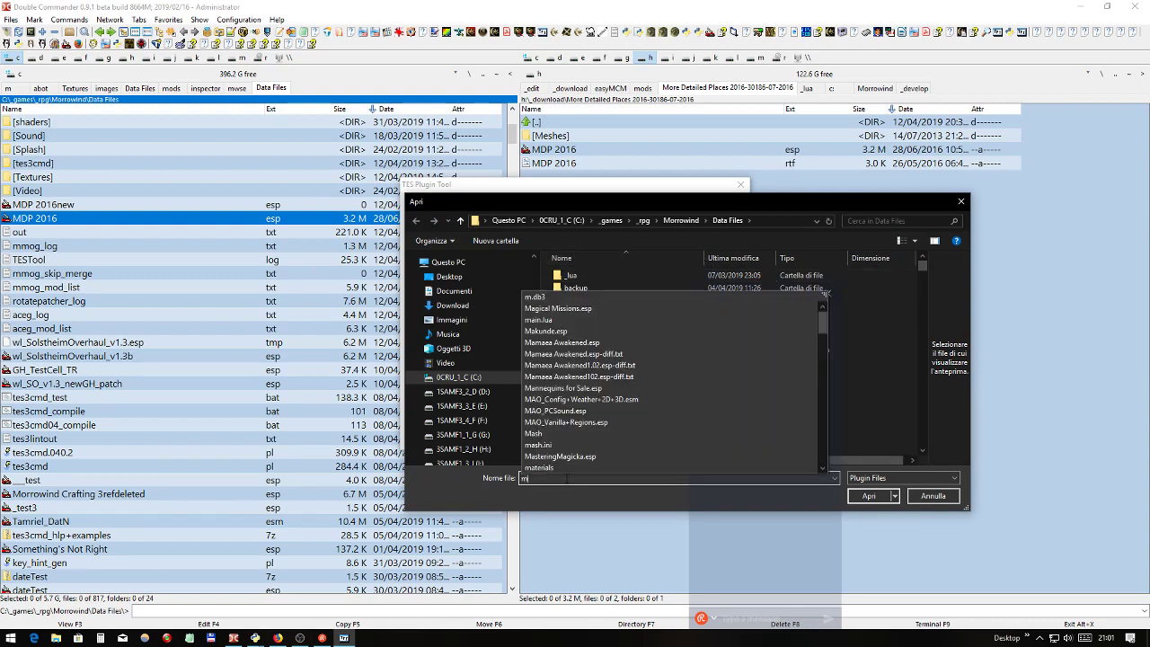
key("Down")
key("Down")
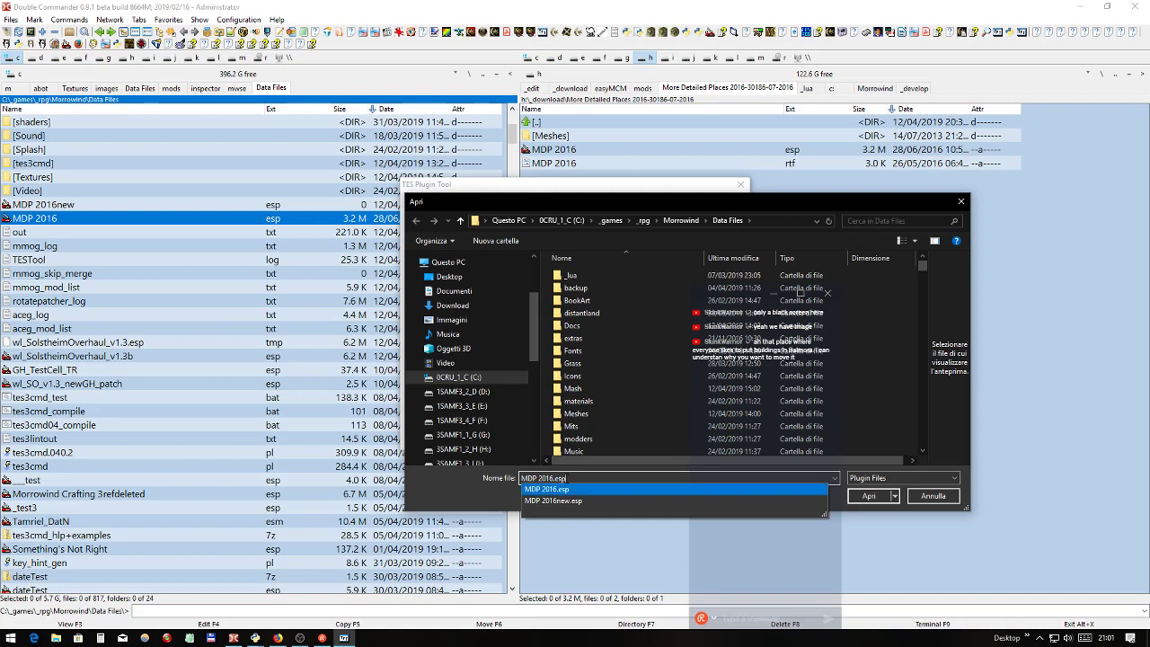
left_click(577, 508)
left_click(864, 495)
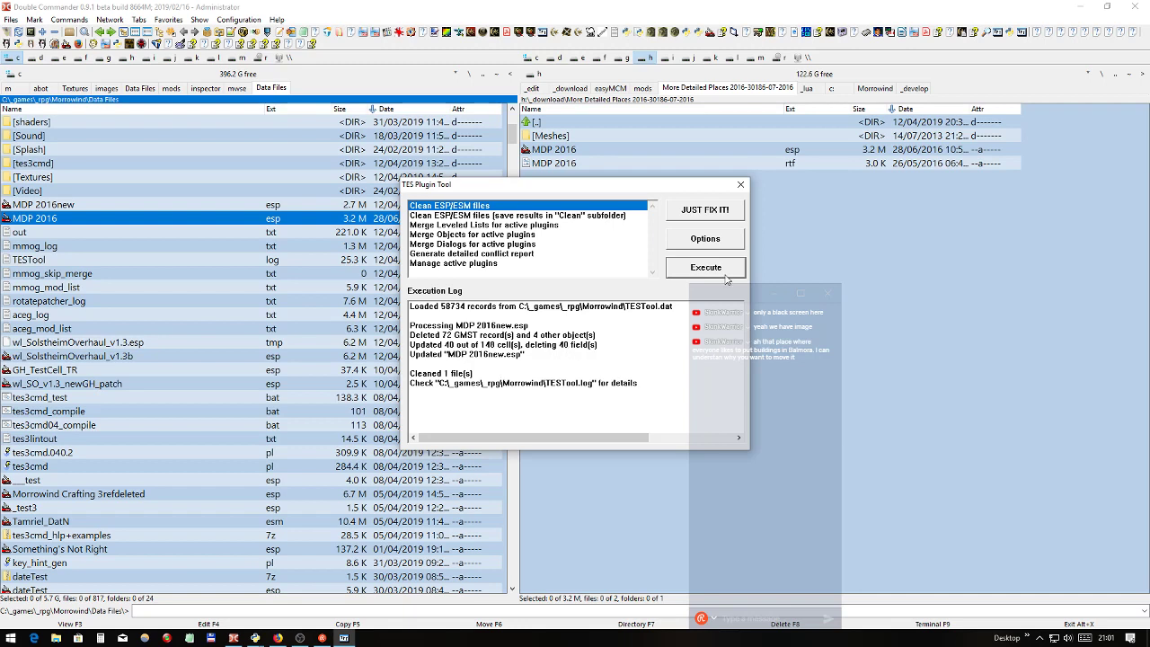
left_click(741, 186)
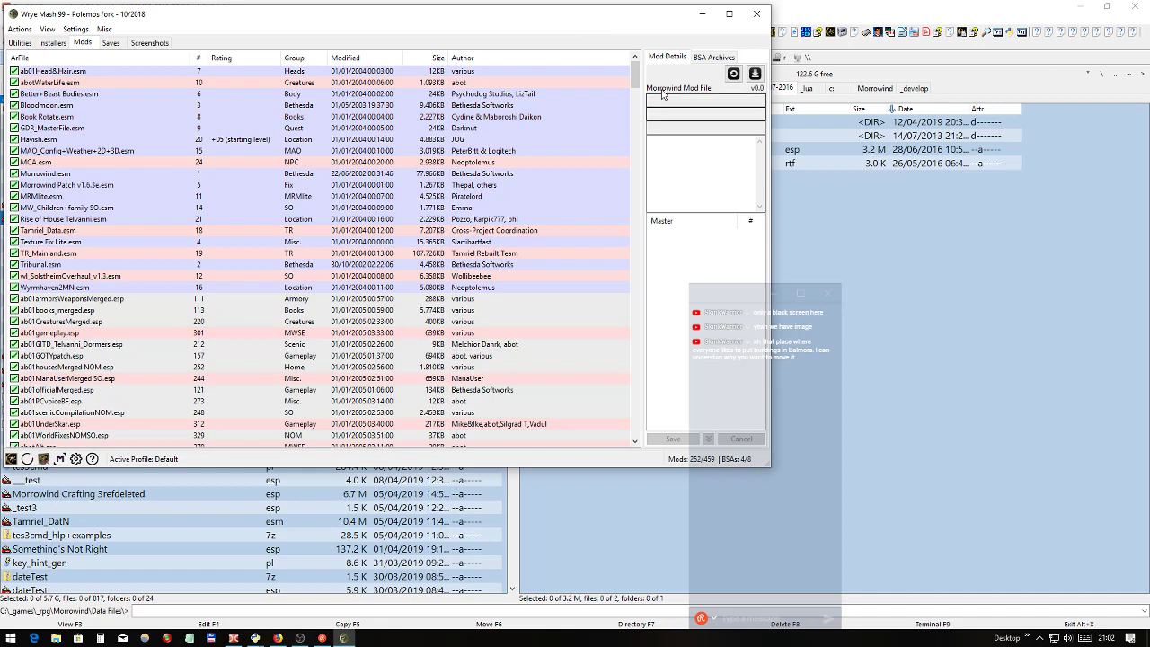
- In Wrye Mash, sort the mod list by file name to find MDP 2016new.esp and clean it with TES3cmd
left_click_drag(635, 73, 634, 377)
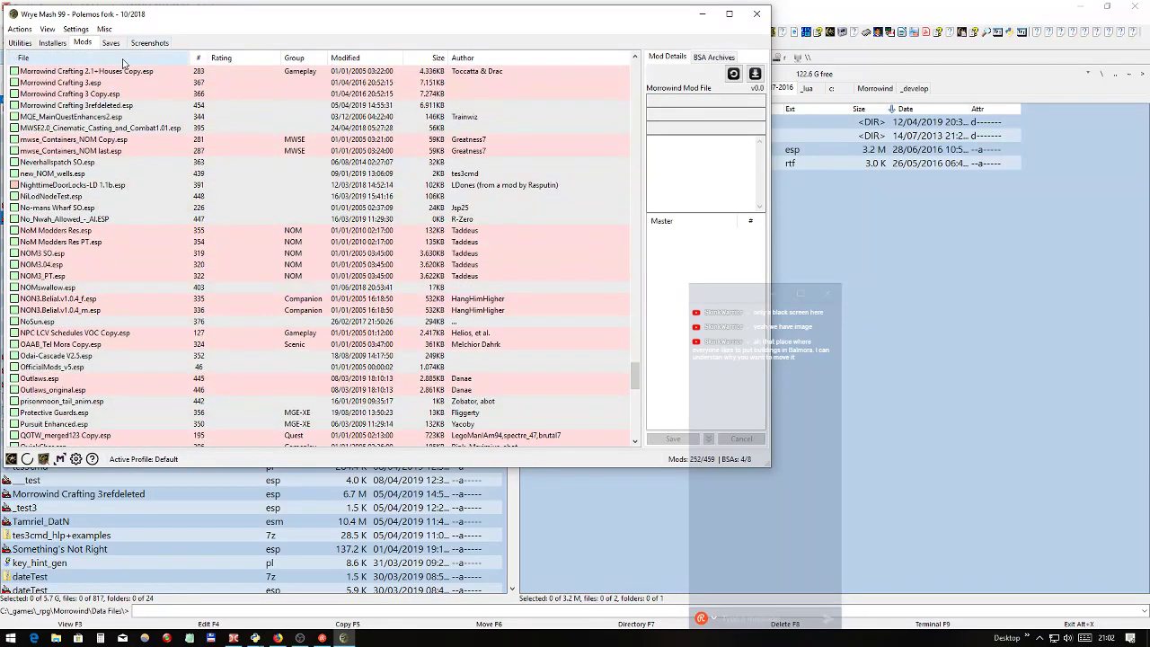
left_click(124, 63)
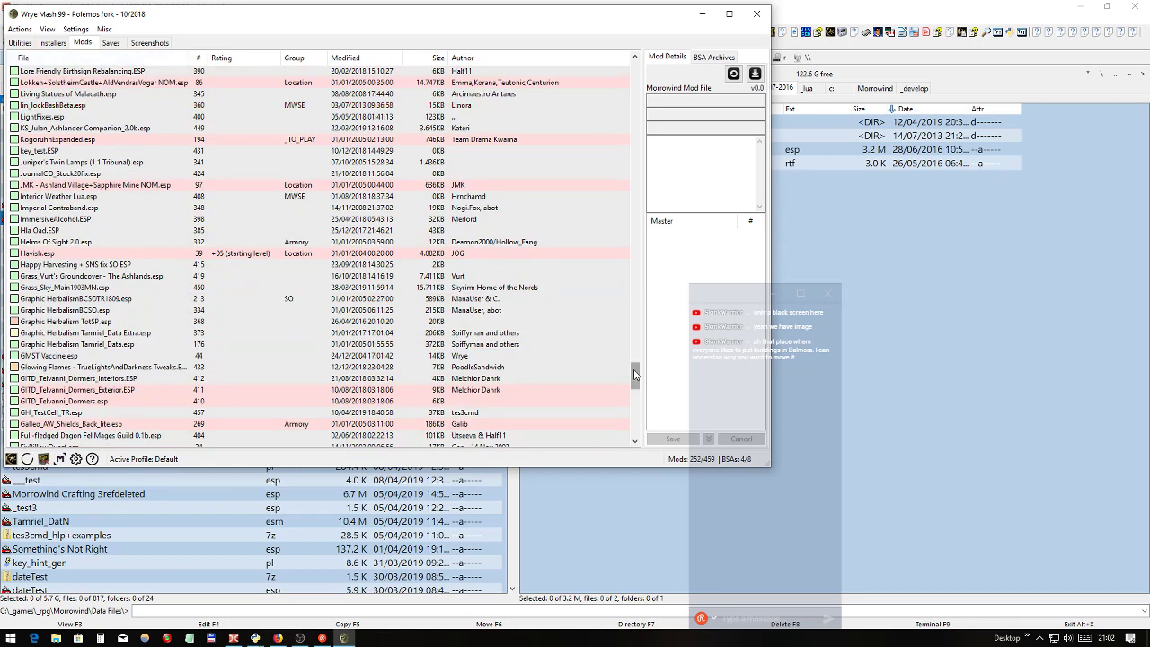
mouse_move(635, 375)
left_mouse_down()
mouse_move(635, 433)
mouse_move(636, 370)
left_mouse_up()
scroll(631, 413, "up", 8)
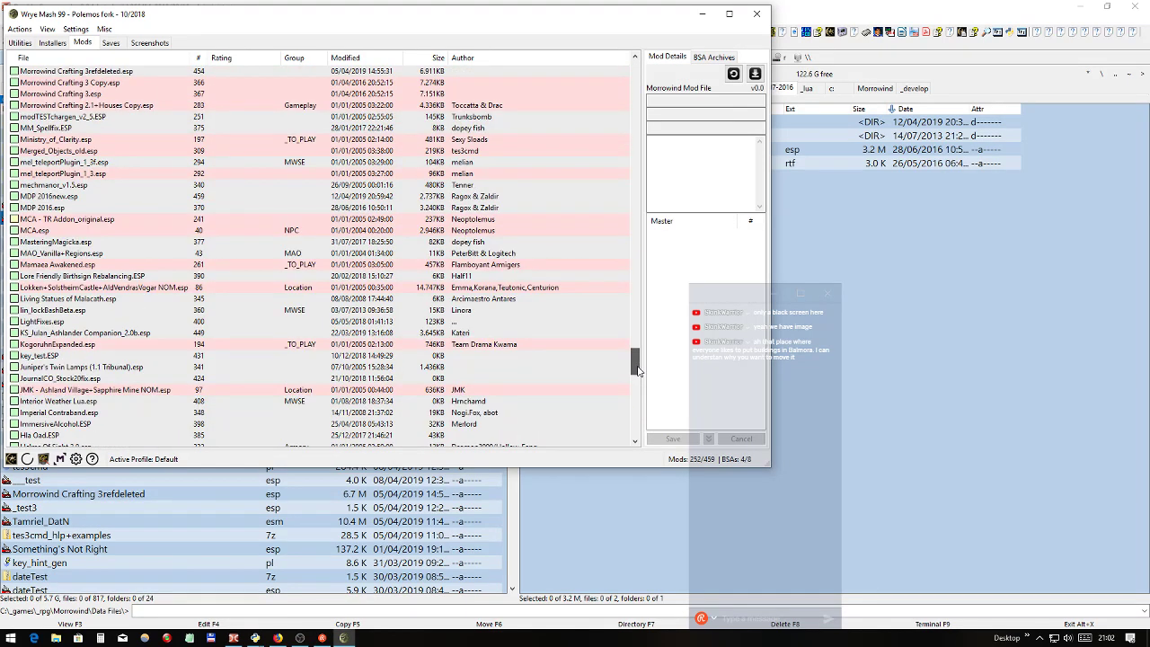
mouse_move(637, 371)
left_mouse_down()
mouse_move(649, 352)
mouse_move(638, 308)
mouse_move(637, 364)
left_mouse_up()
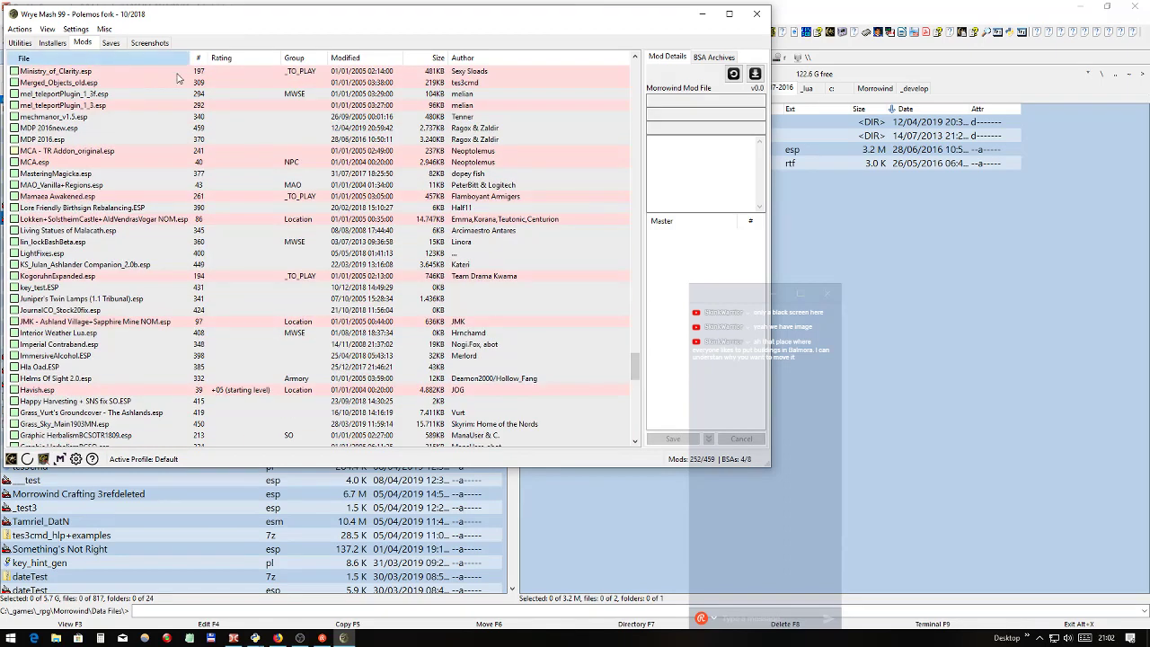
left_click(130, 59)
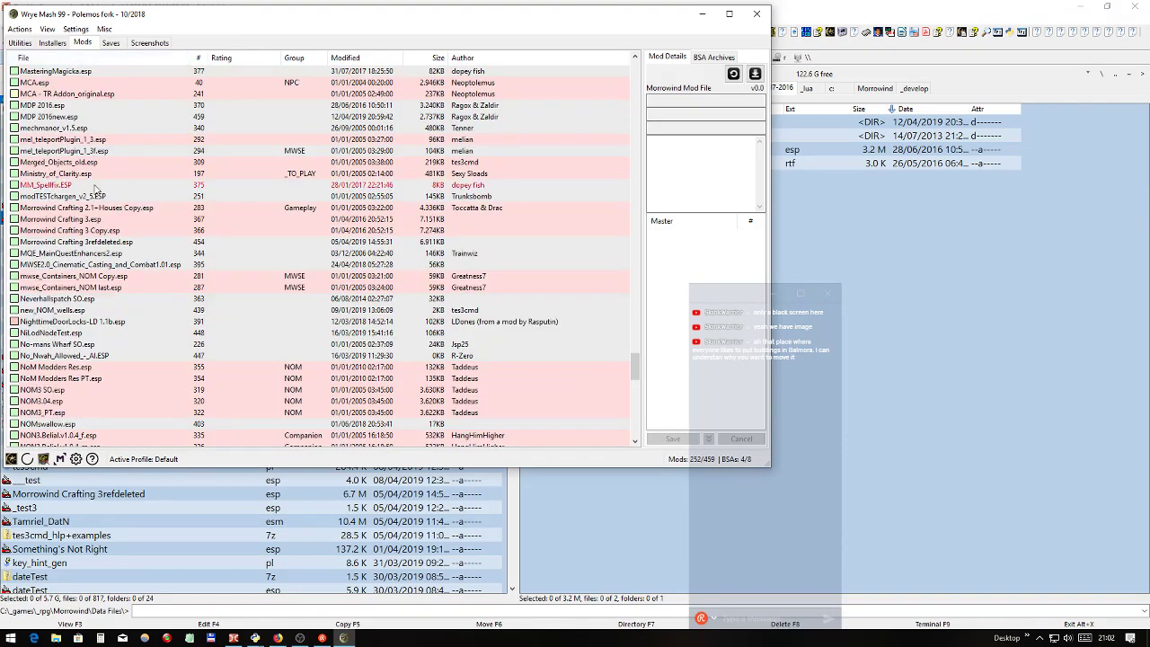
scroll(95, 187, "up", 2)
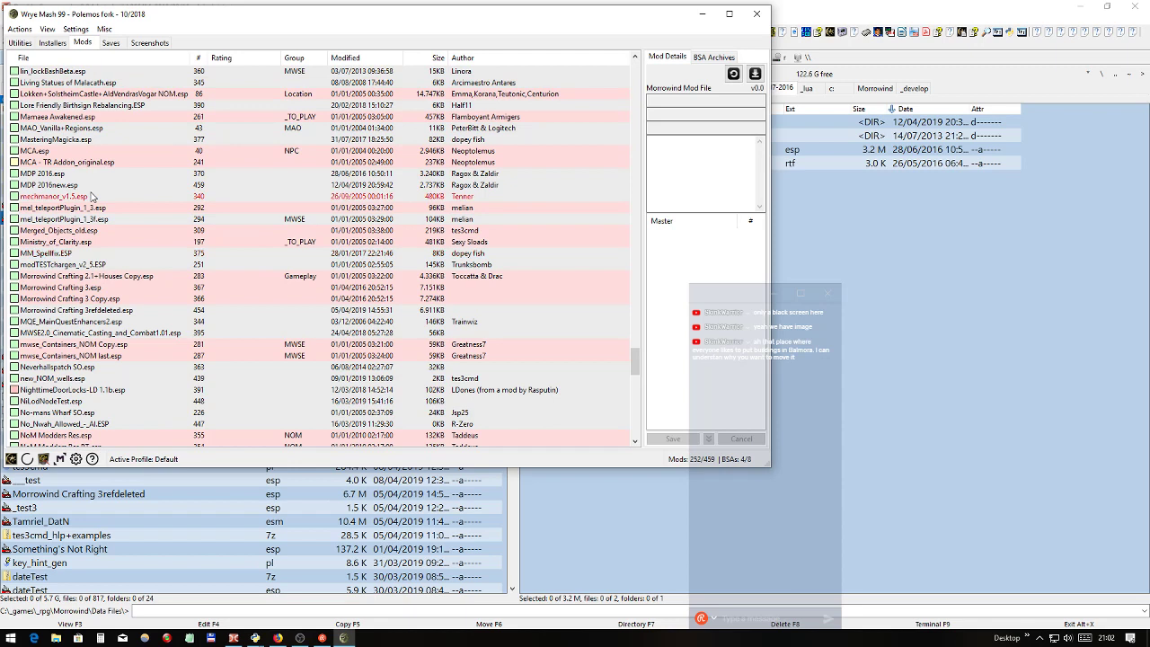
left_click(65, 186)
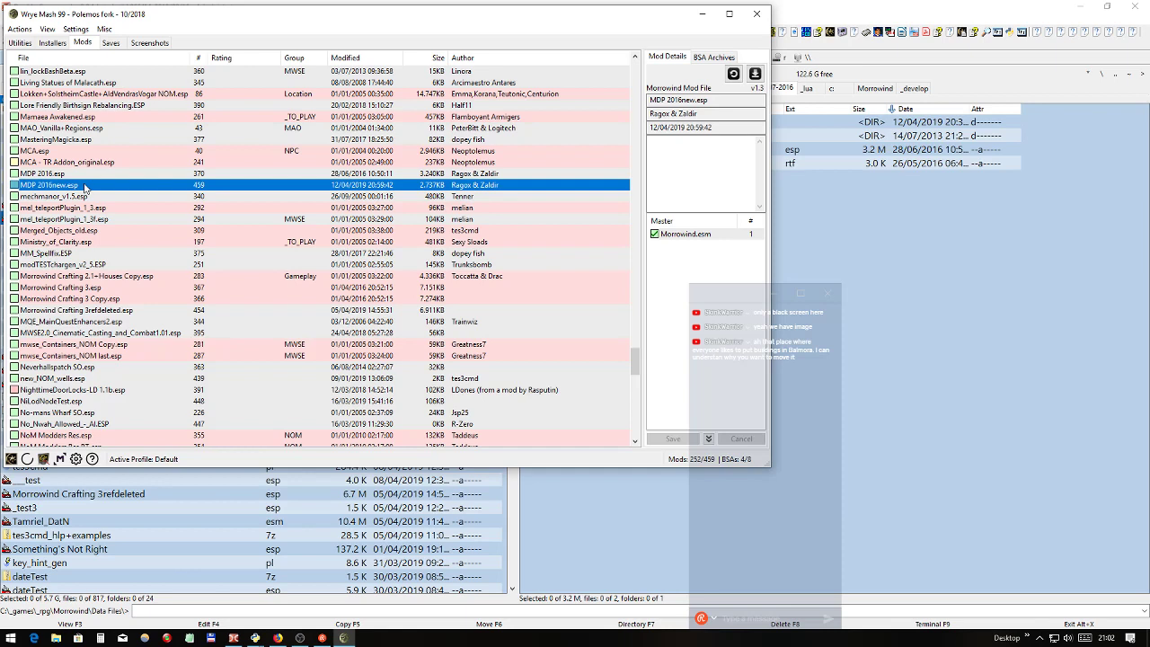
right_click(86, 187)
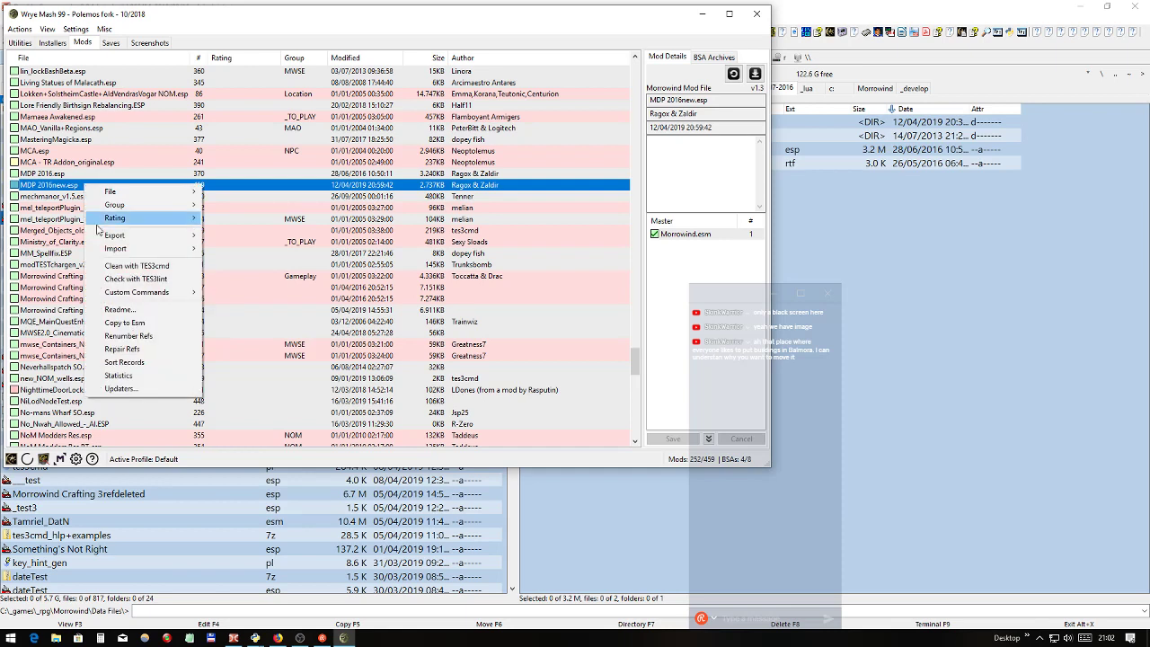
left_click(166, 268)
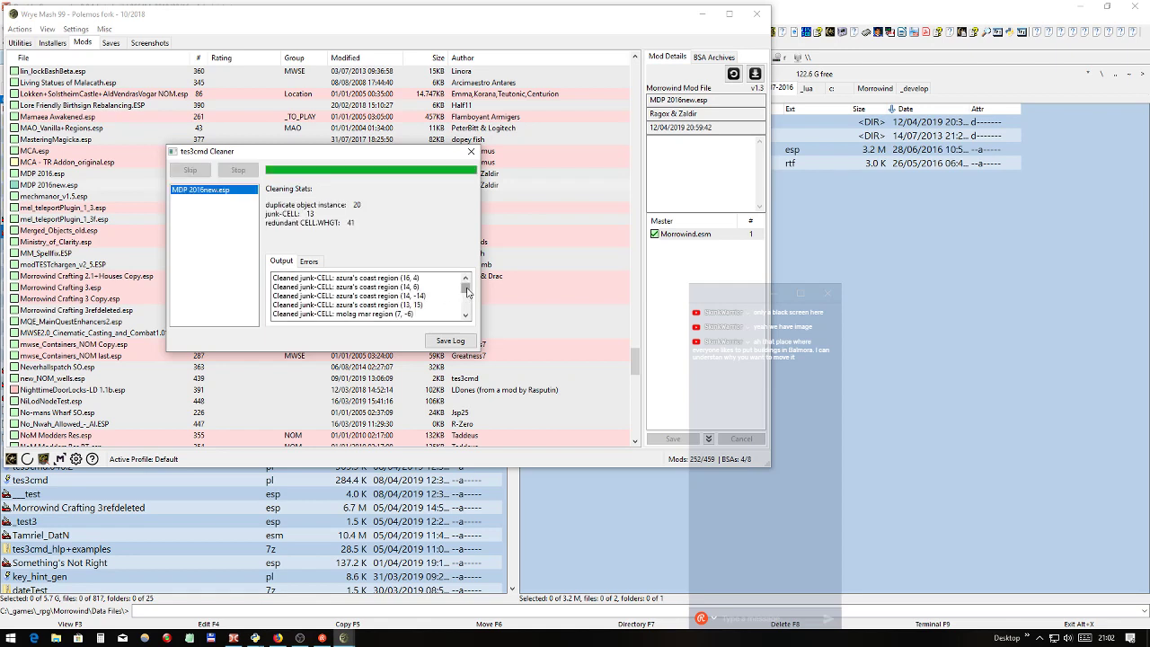
- Examine the tes3cmd cleaning output for MDP 2016new.esp, focusing on the junk-CELL entries in the Azura's Coast region
scroll(464, 305, "down", 5)
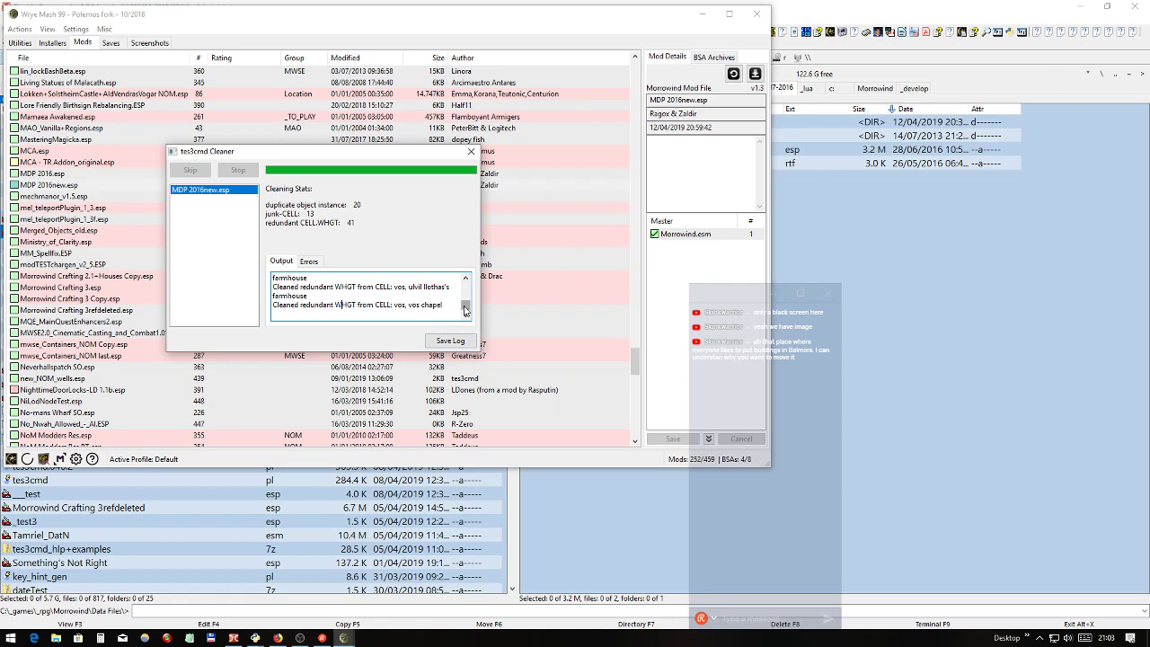
mouse_move(466, 309)
left_mouse_down()
mouse_move(466, 288)
mouse_move(467, 316)
left_mouse_up()
scroll(446, 304, "up", 10)
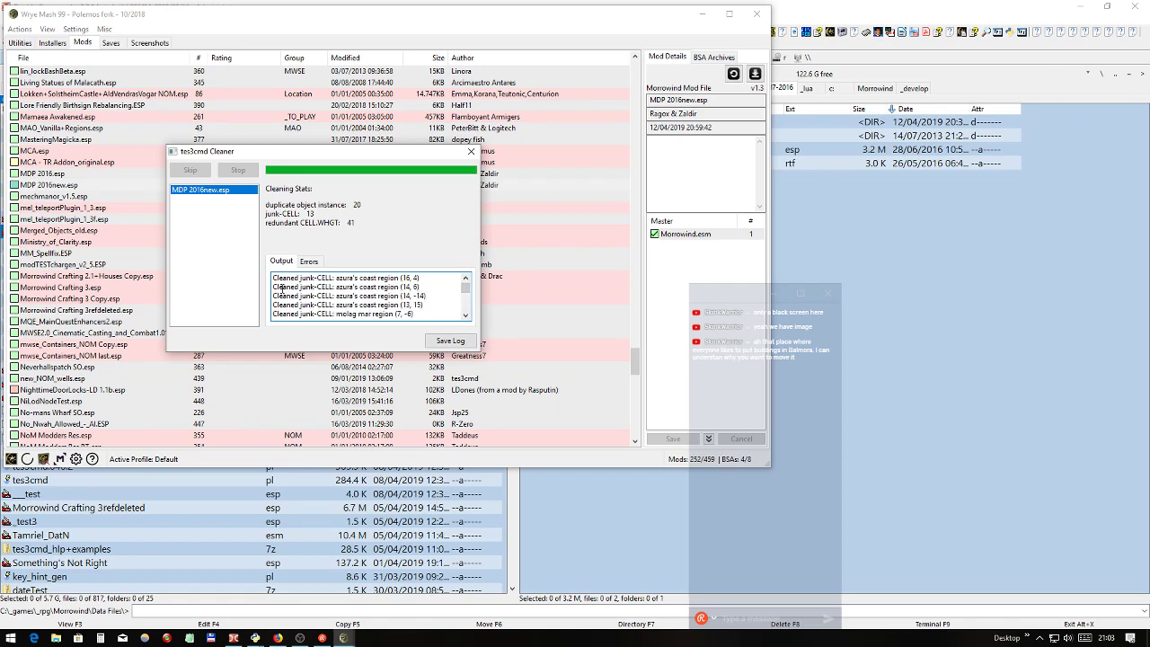
left_click_drag(301, 287, 334, 288)
left_click(388, 287)
left_click_drag(423, 286, 335, 287)
left_click(377, 292)
left_click_drag(427, 295, 336, 294)
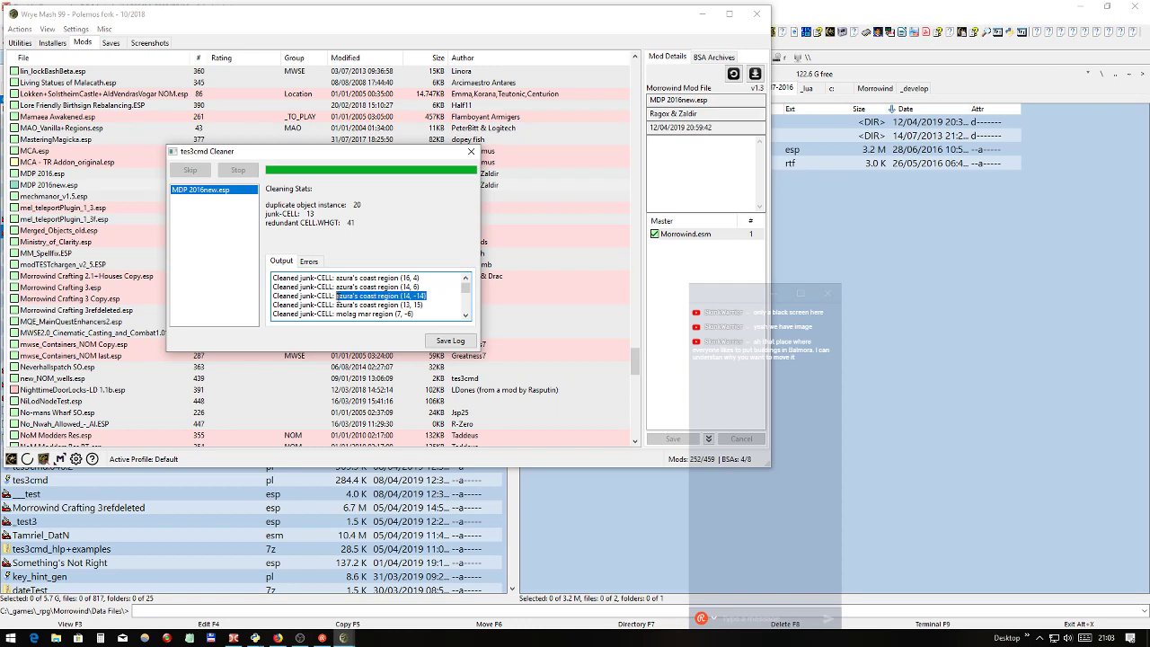
left_click(332, 305)
left_click_drag(431, 304, 336, 306)
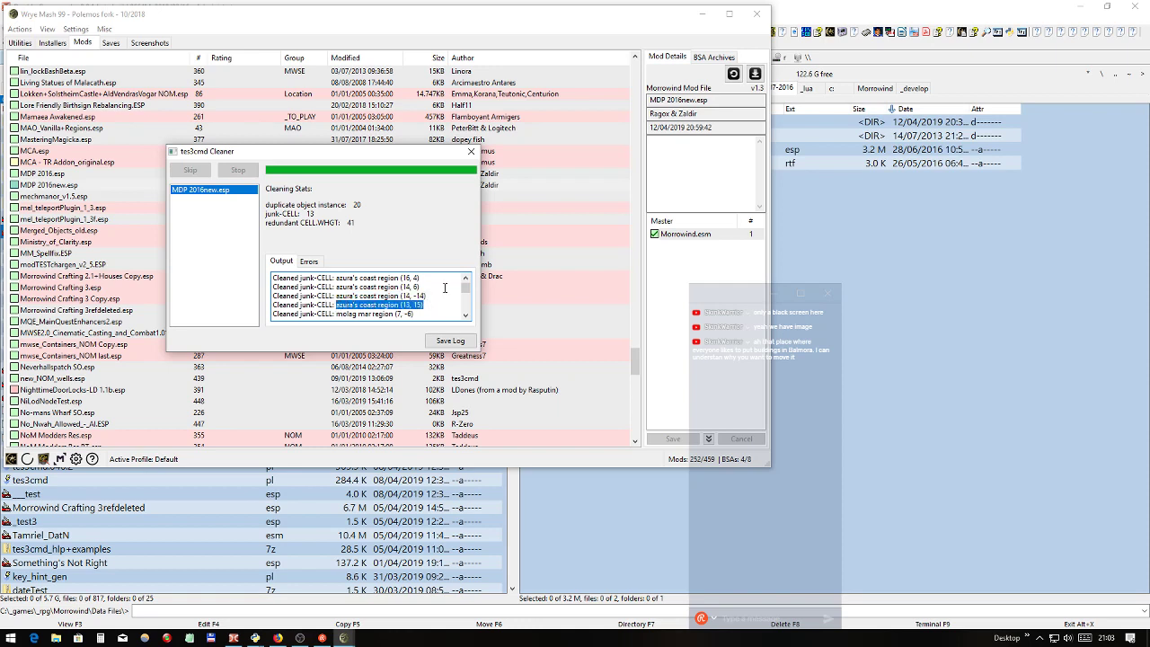
left_click(427, 289)
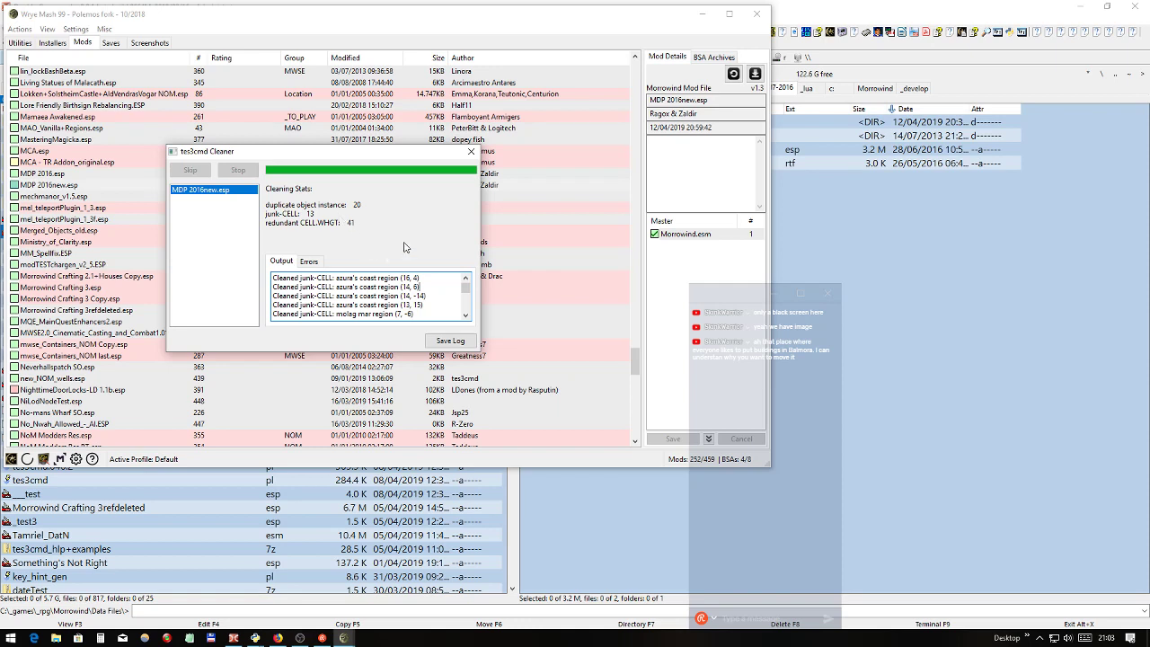
- Check the errors reported by the tes3cmd Cleaner and close it
left_click(308, 263)
left_click(286, 262)
left_click(470, 151)
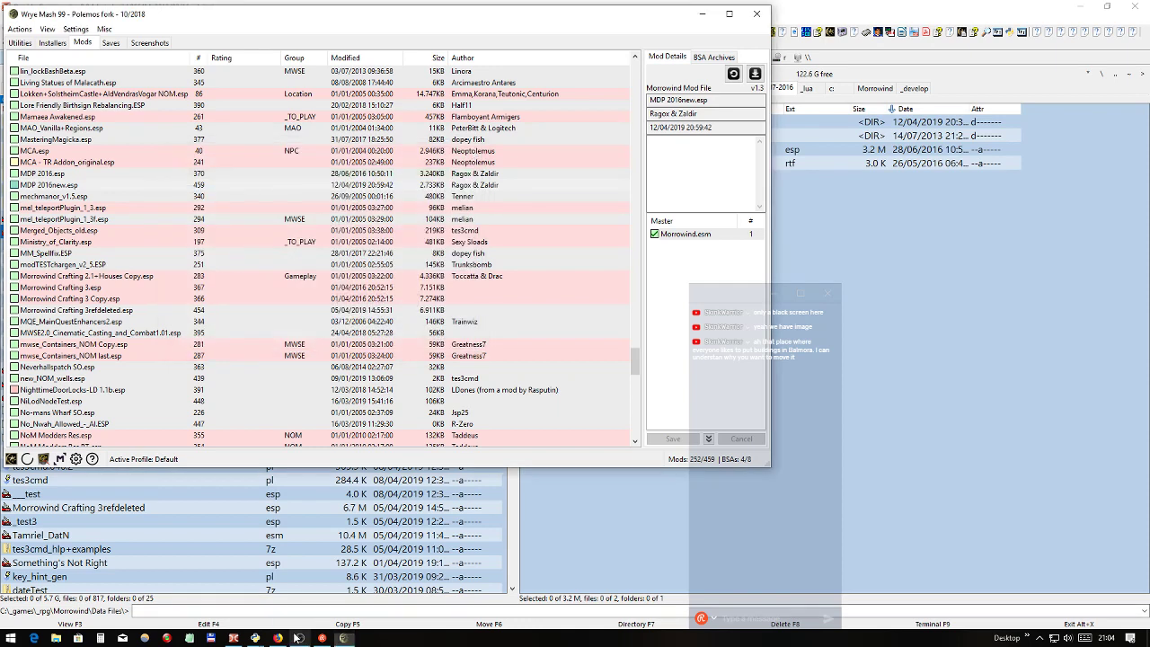
- Switch to Double Commander, launch TES Construction Set, and load MDP 2016new.esp as the active file, skipping all loading warnings
left_click(241, 638)
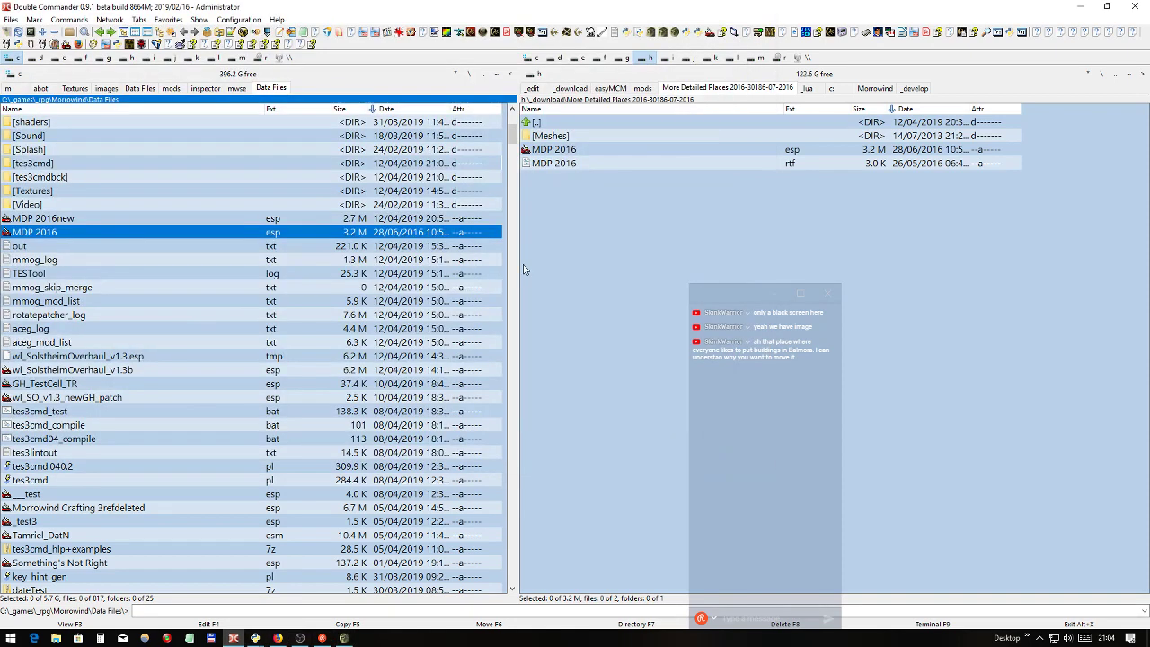
left_click(708, 33)
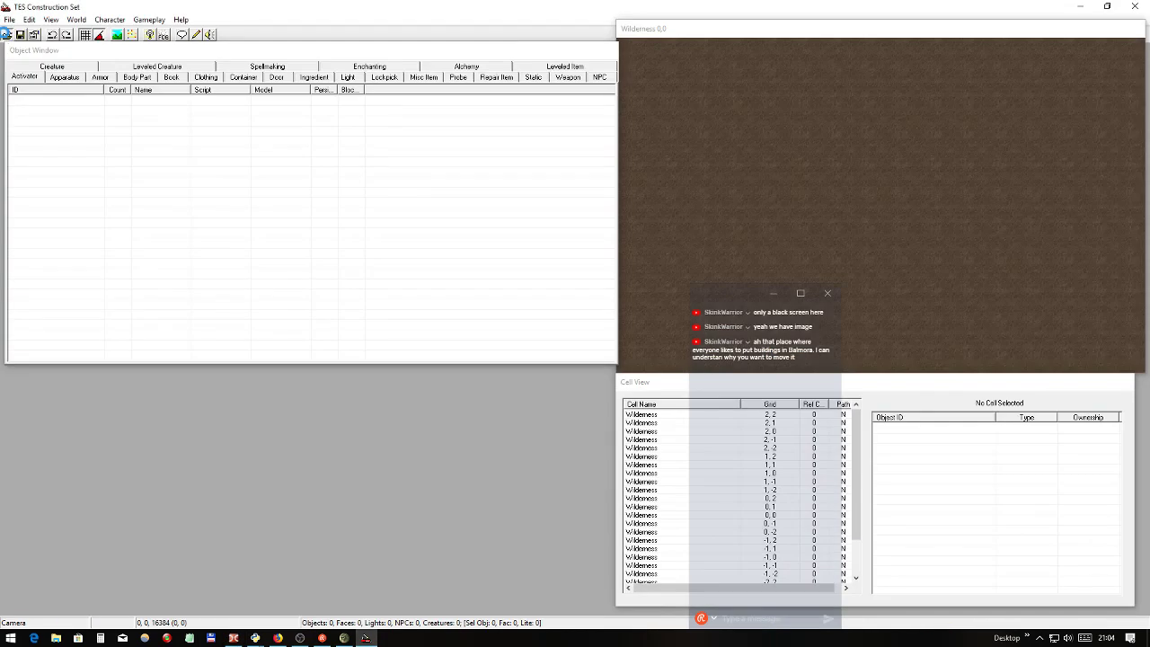
left_click(9, 34)
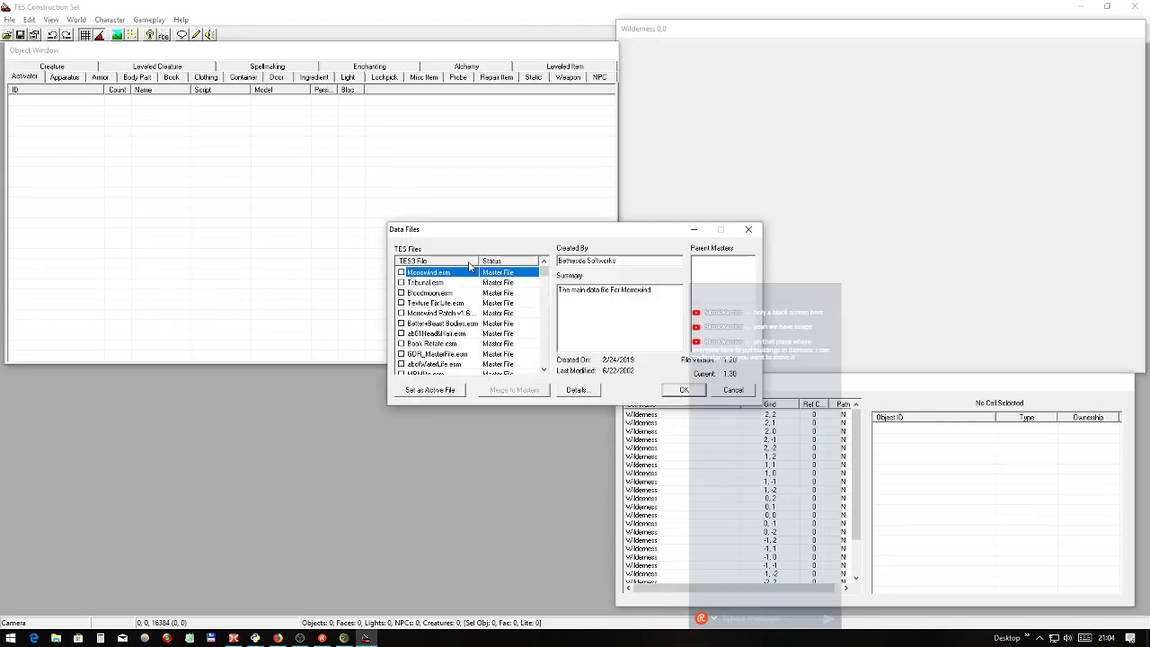
left_click_drag(544, 268, 539, 375)
left_click(522, 363)
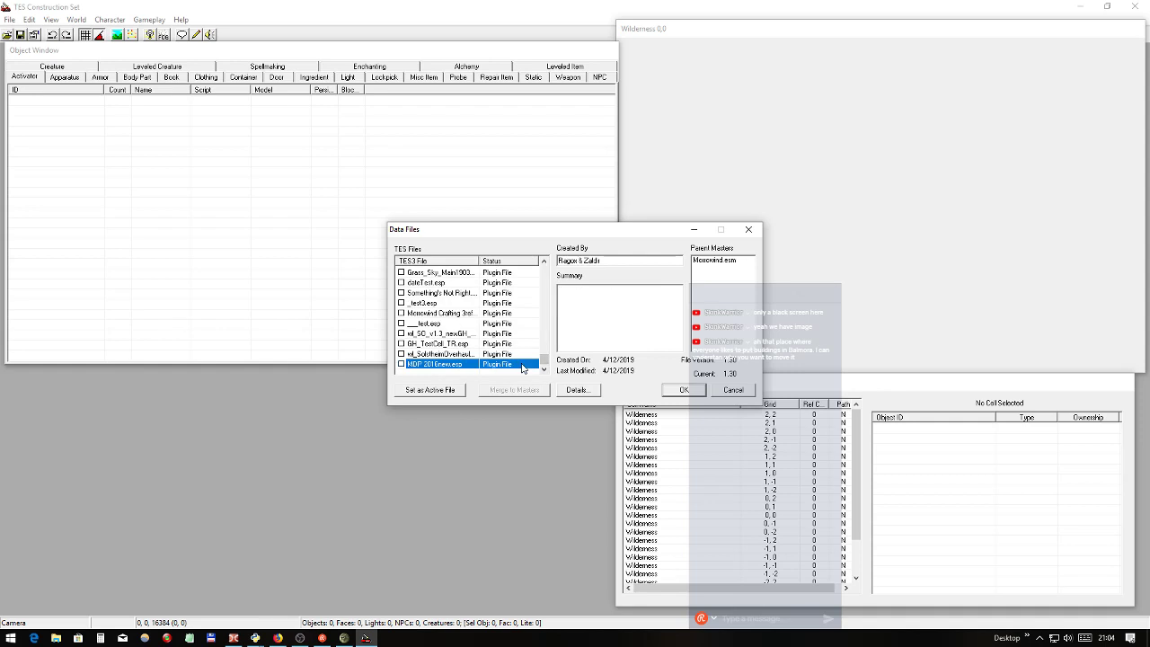
left_click(446, 392)
left_click(478, 364)
left_click(684, 390)
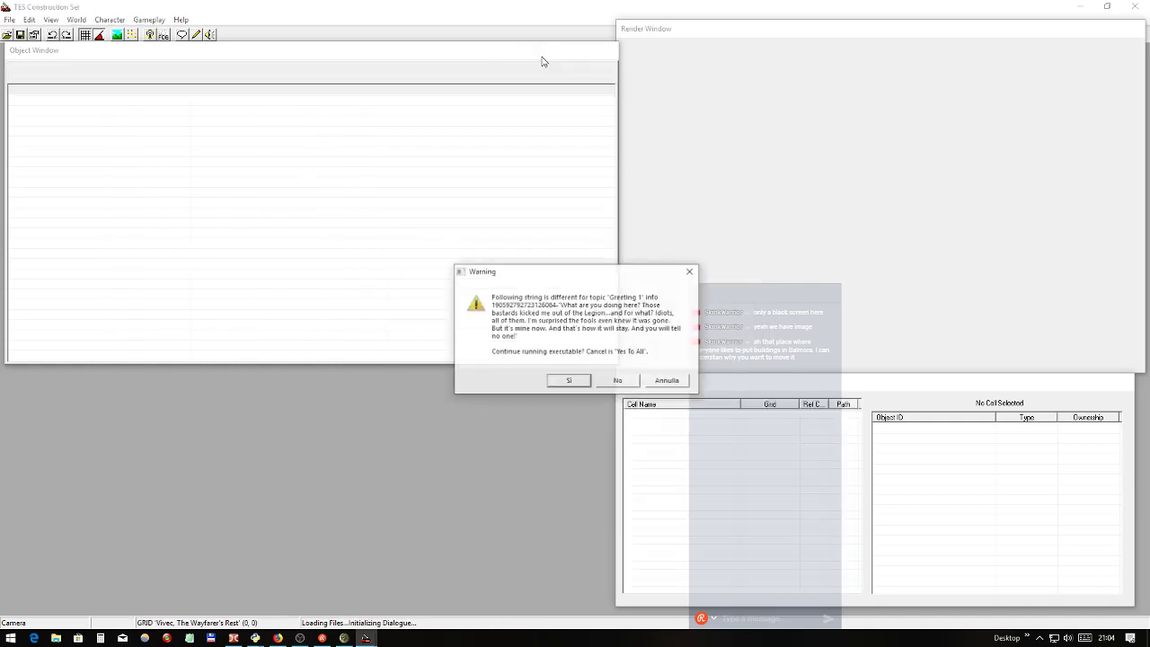
left_click(682, 382)
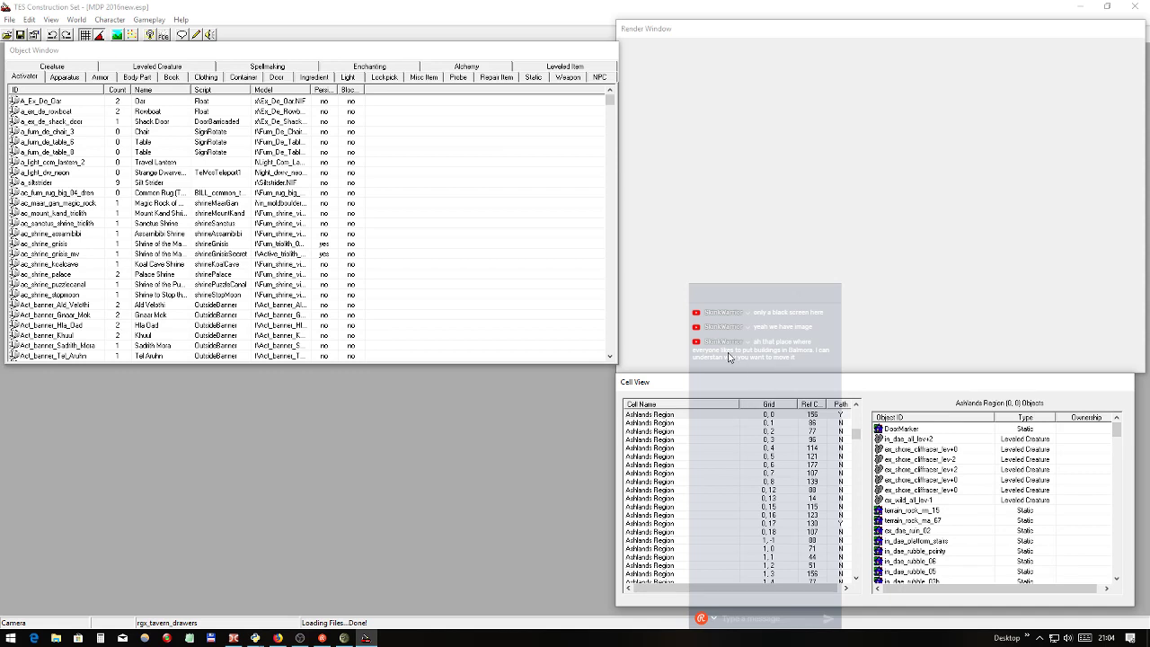
- Examine the object lists of the Ashlands Region cells (0, 6), (0, 8) and (1, -1), sorting the last by object ID
left_click(660, 464)
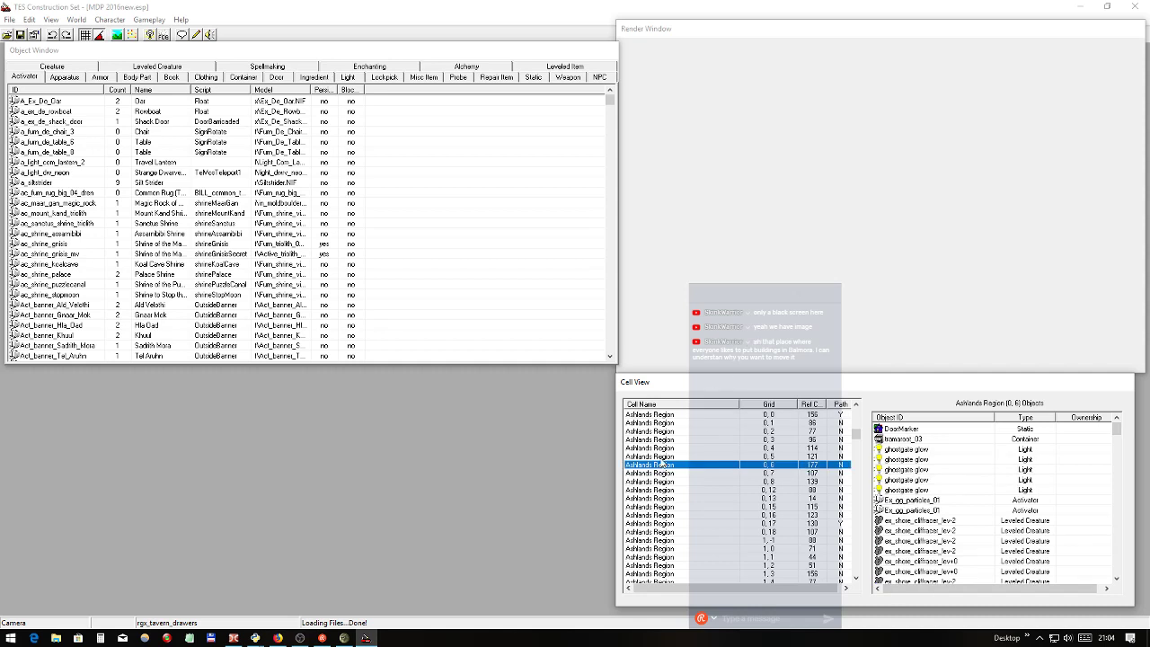
left_click(654, 481)
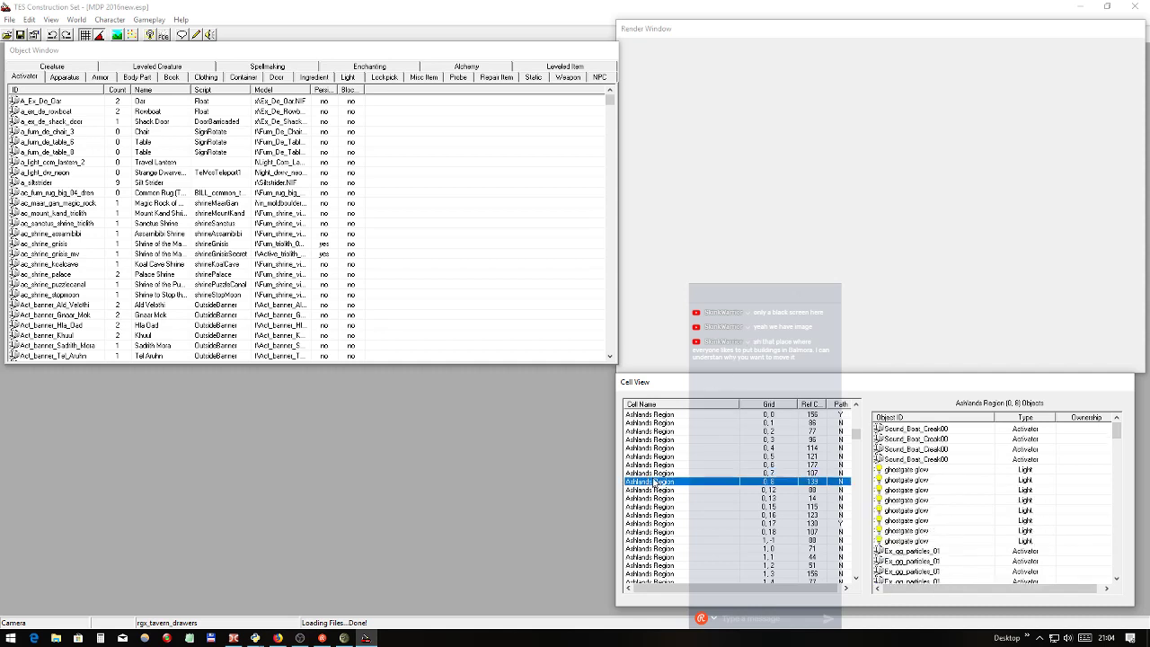
left_click(710, 539)
scroll(934, 465, "down", 2)
scroll(934, 465, "down", 6)
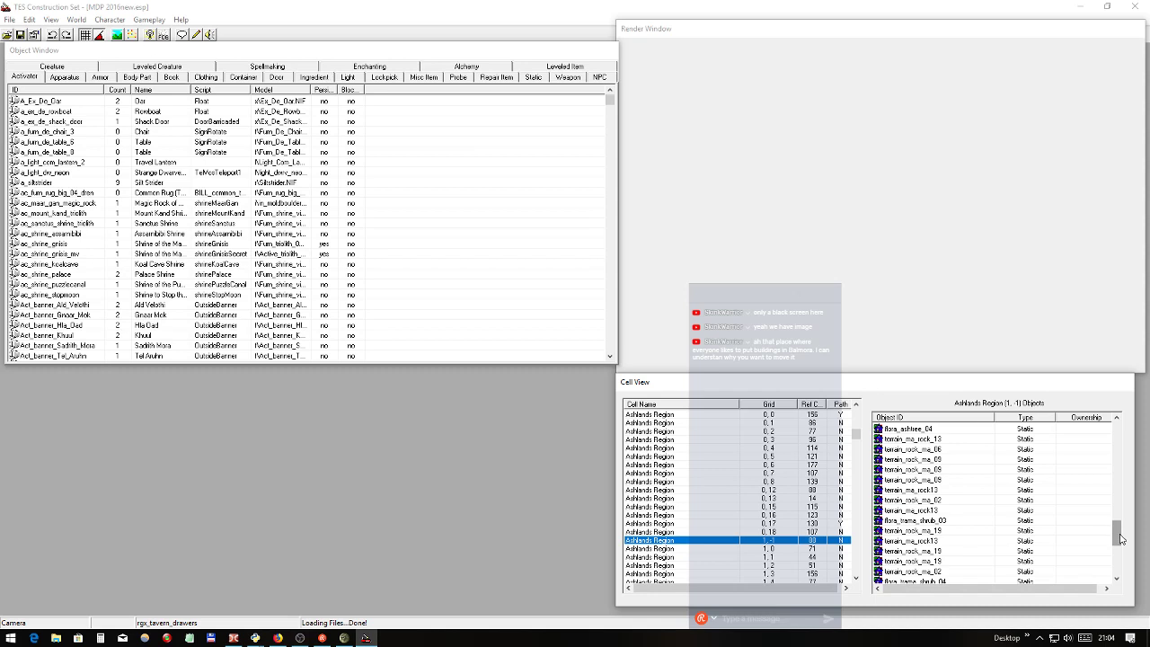
left_click_drag(1120, 538, 1121, 436)
left_click(969, 421)
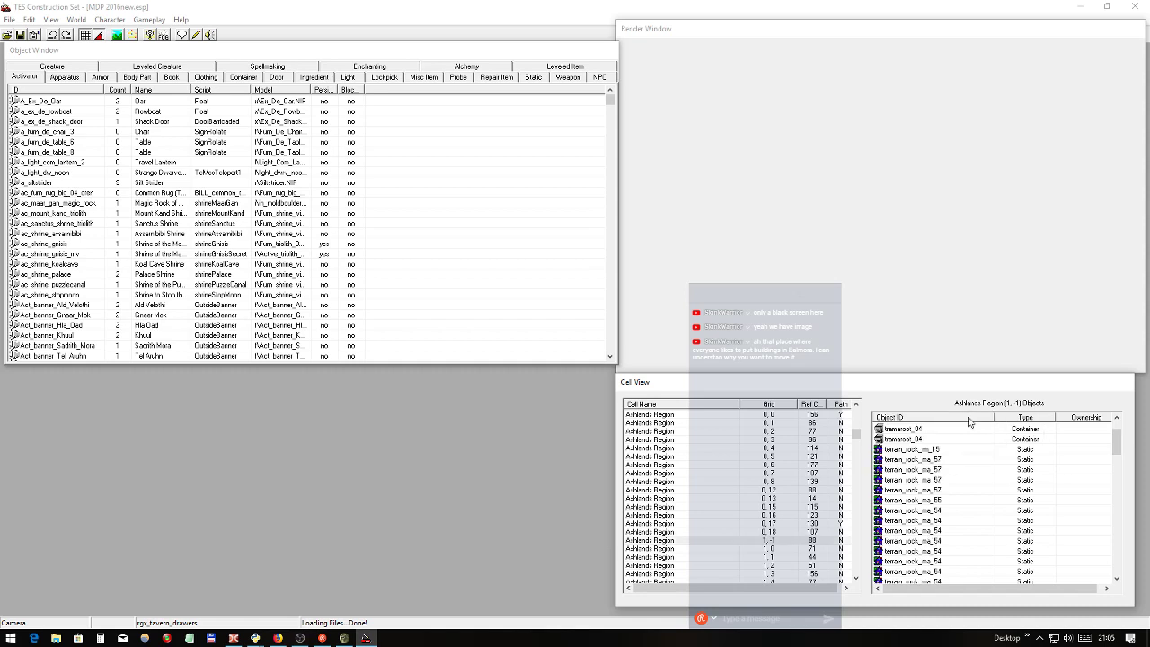
left_click(972, 425)
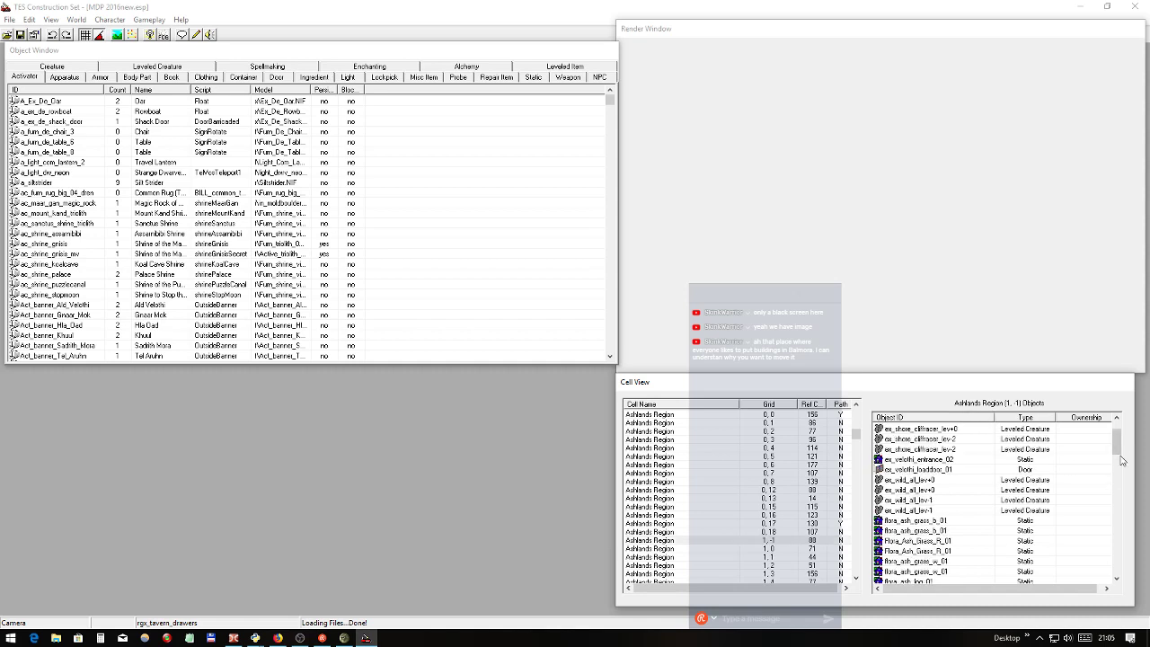
left_click(947, 418)
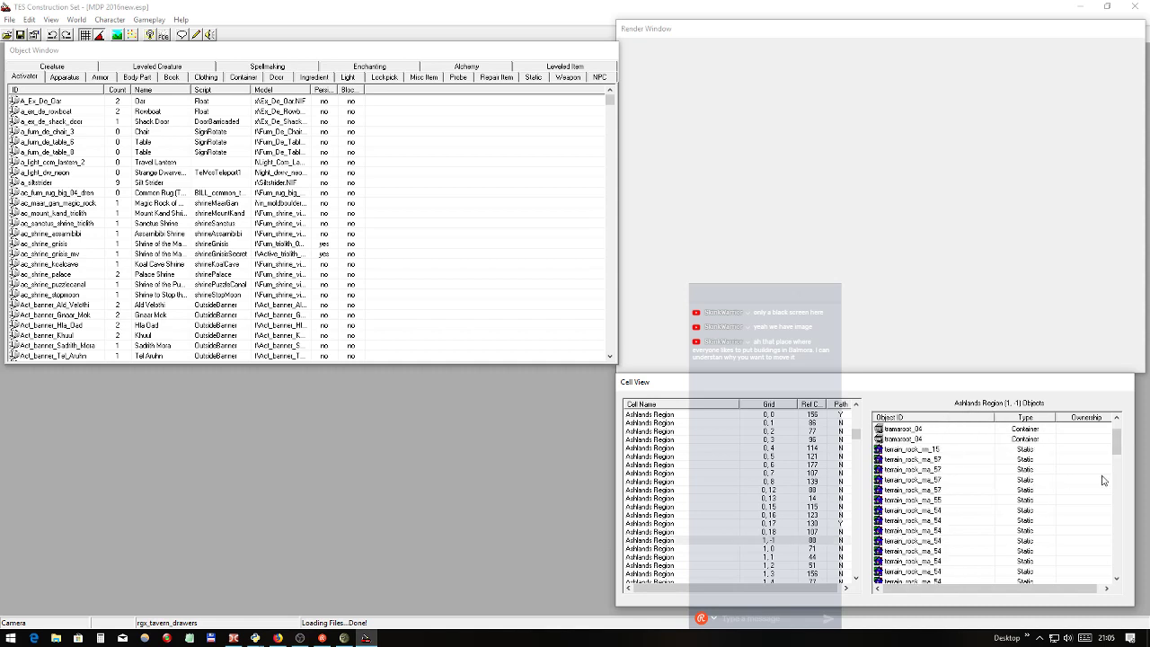
left_click_drag(1116, 440, 1111, 487)
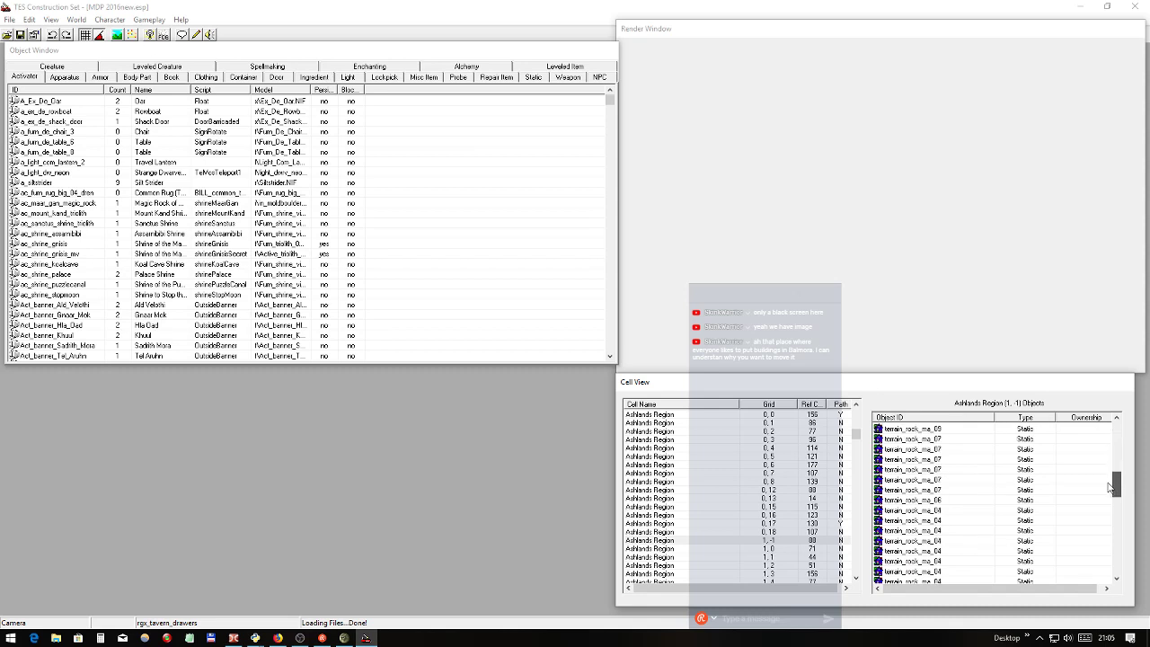
left_click(926, 502)
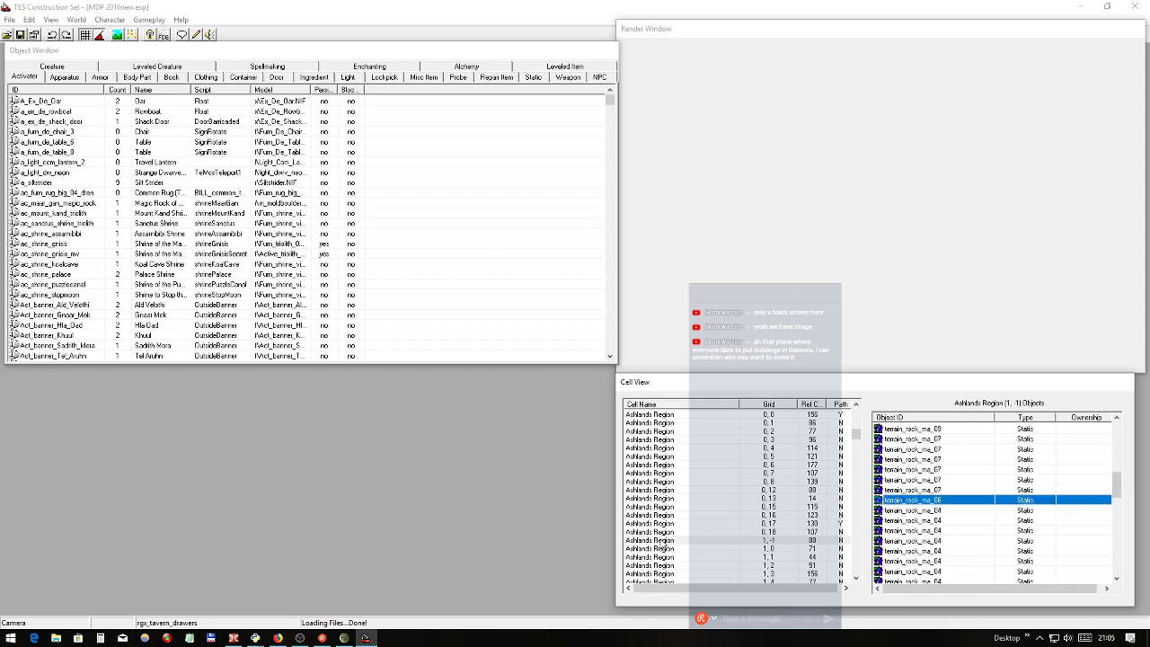
left_click(663, 541)
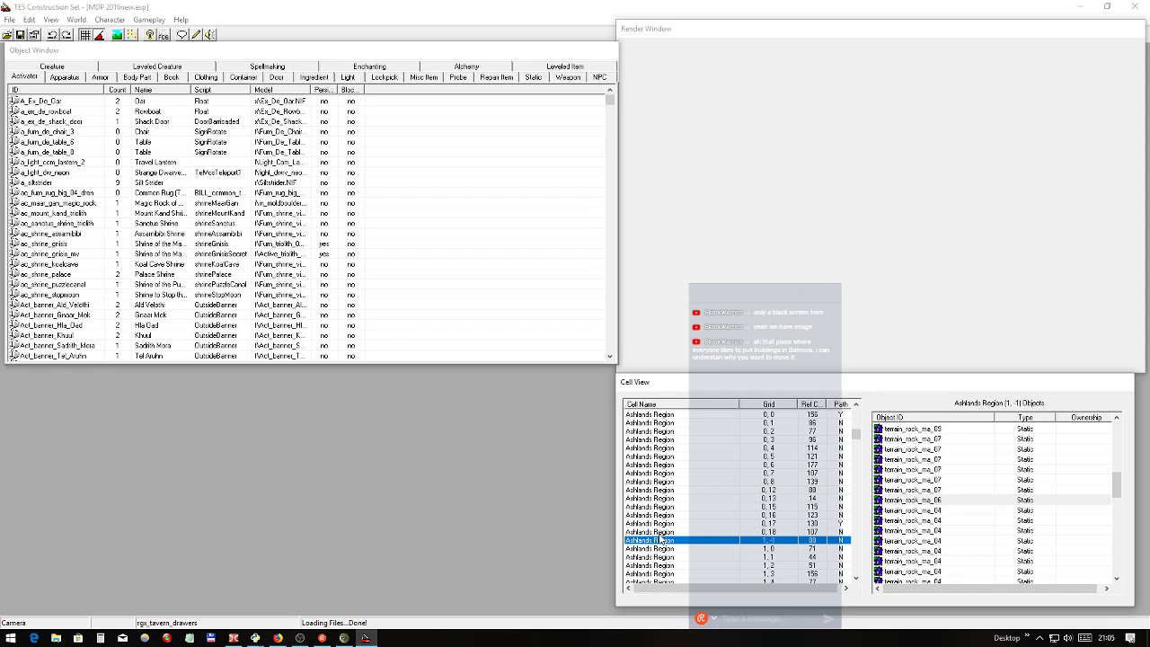
- Find the Balmora (-3, -2) cell and load it in the render view at the _reliele dilborn NPC
key("b")
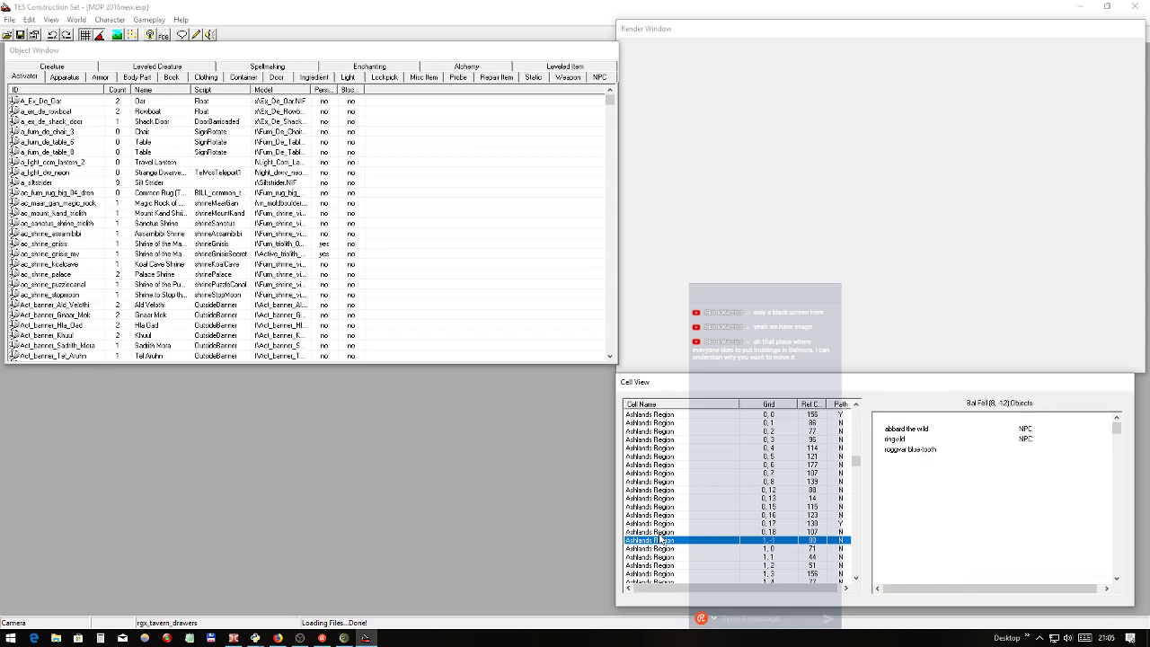
key("Down")
key("Down")
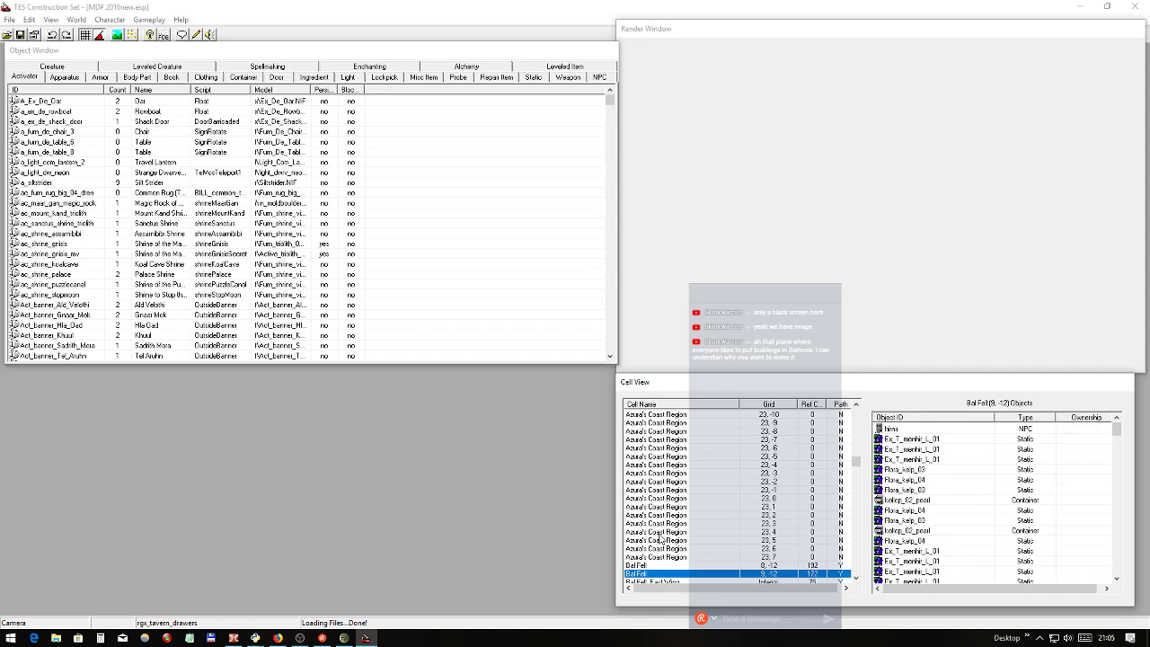
scroll(643, 505, "down", 5)
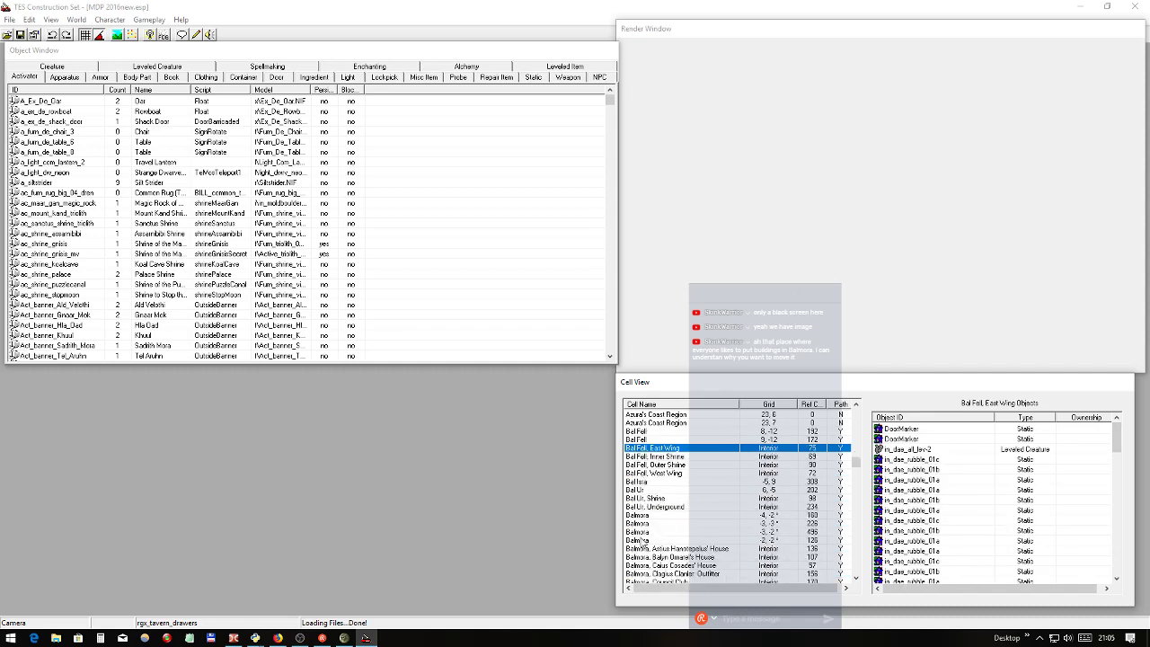
left_click(641, 532)
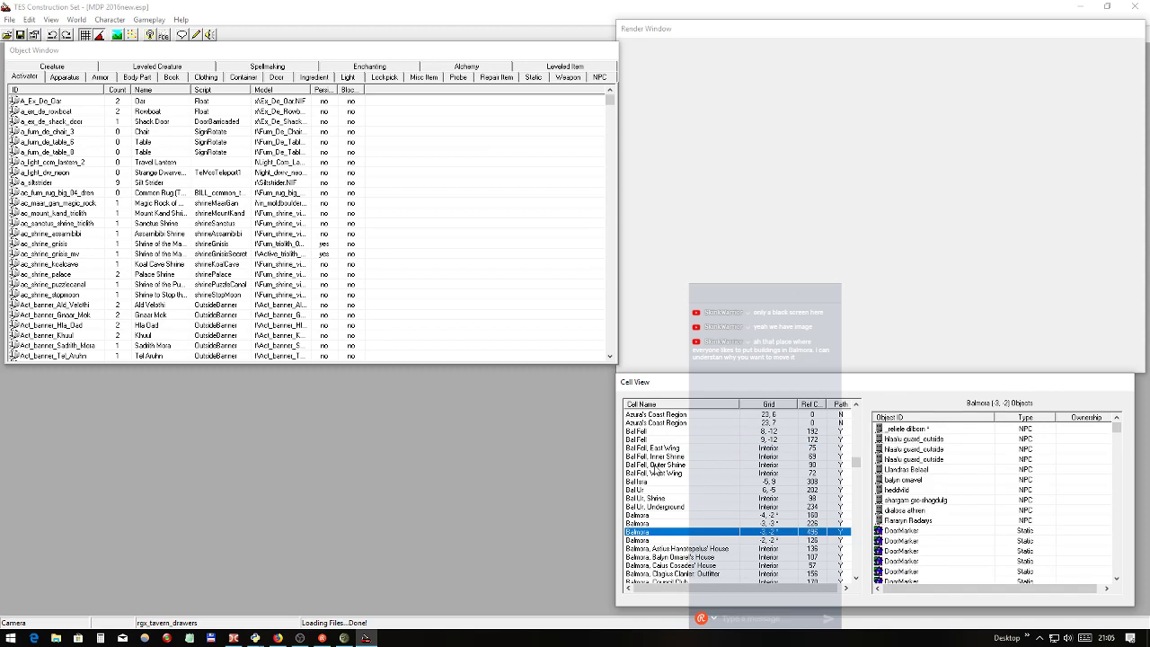
scroll(699, 485, "down", 2)
left_click(665, 523)
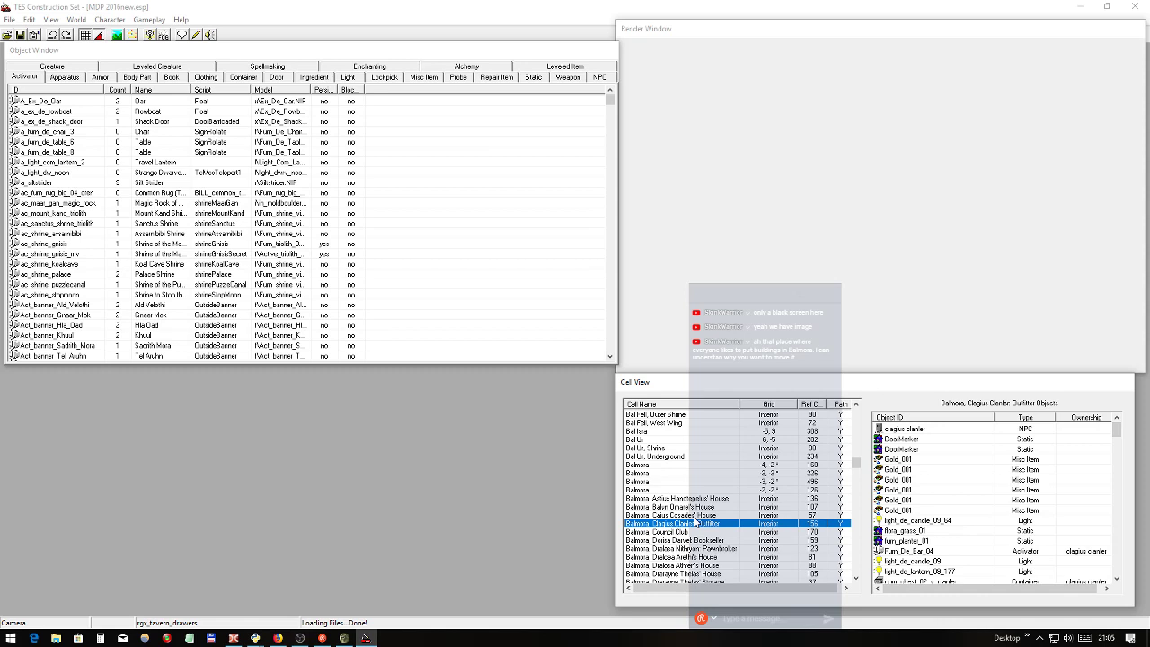
left_click(666, 532)
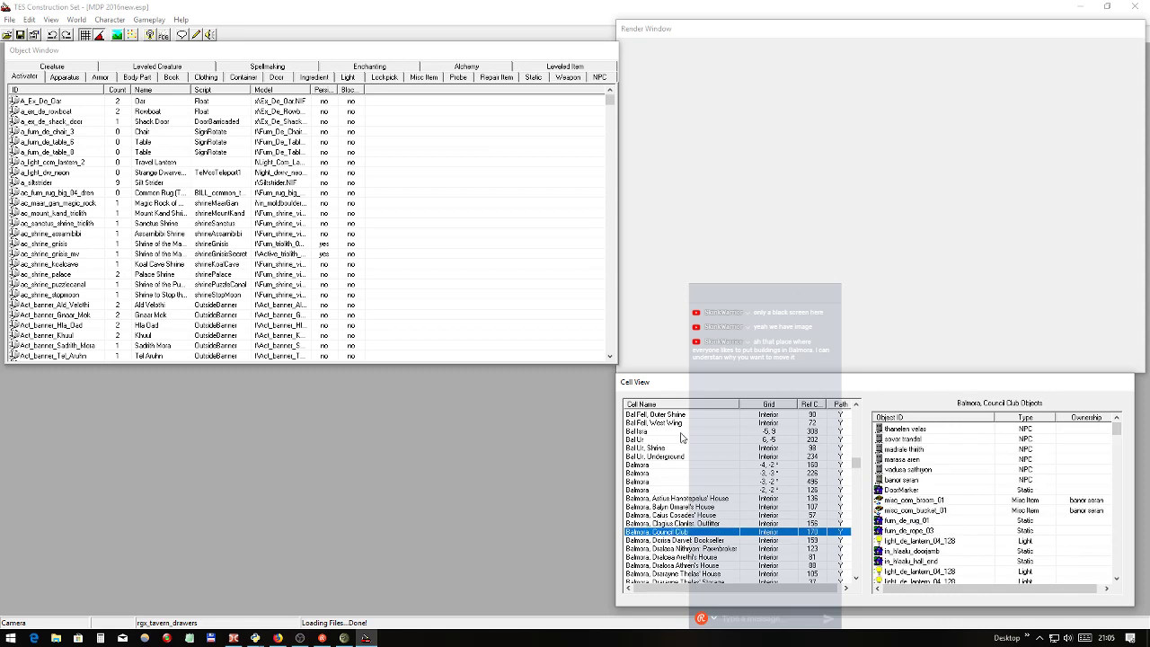
scroll(680, 438, "down", 1)
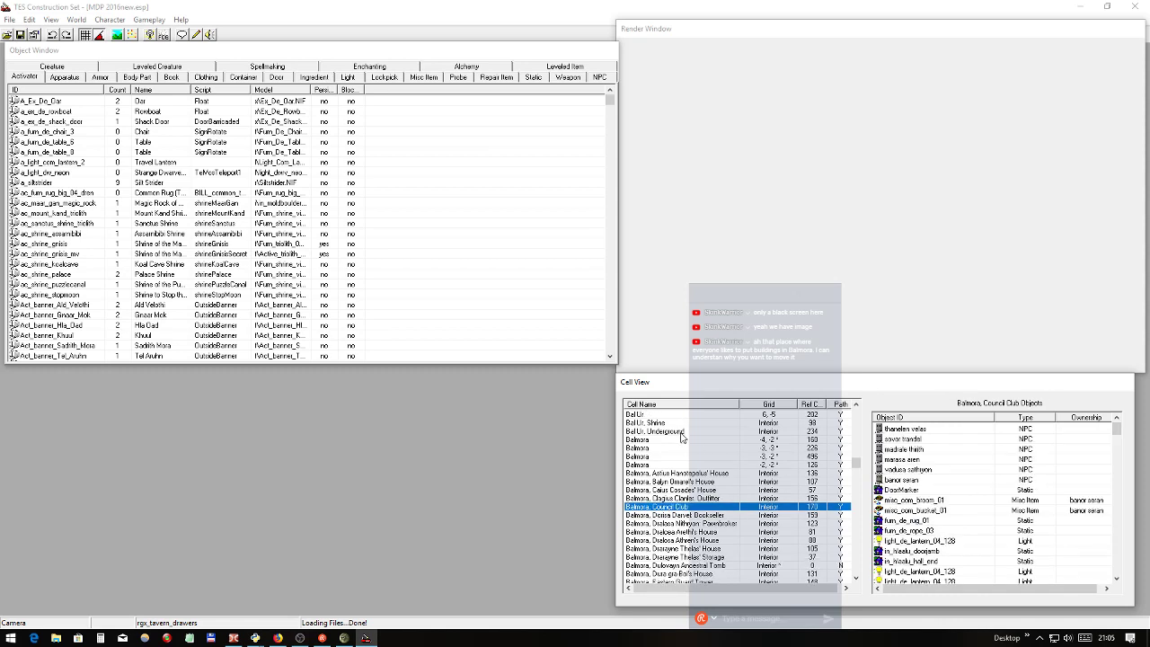
left_click(659, 457)
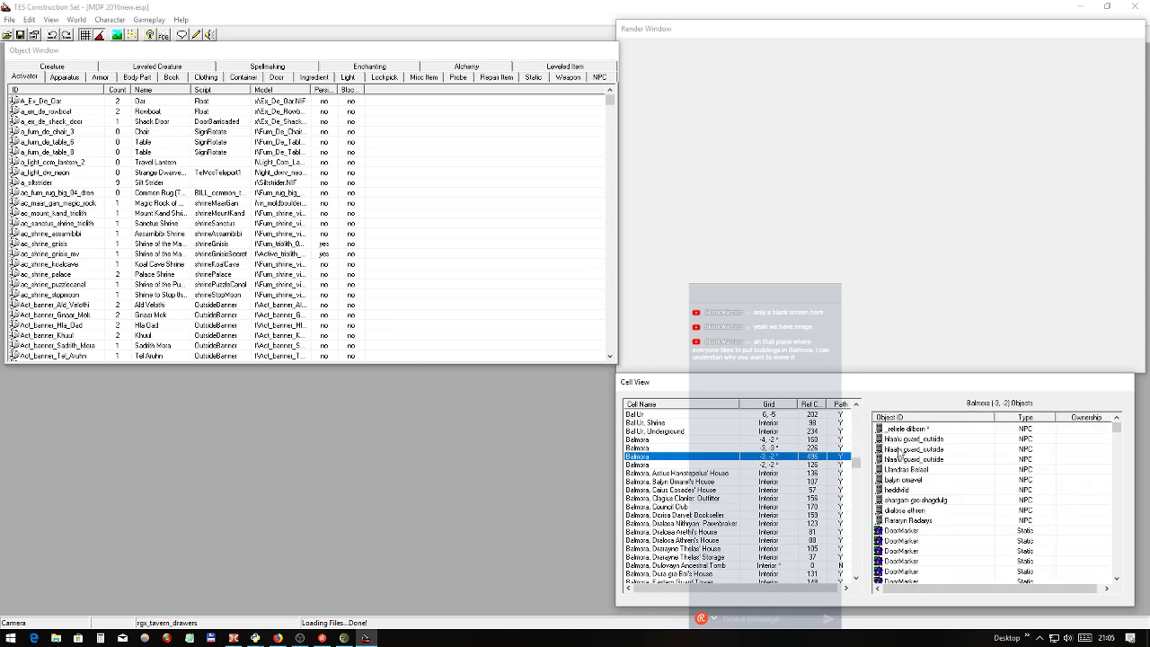
left_click(925, 430)
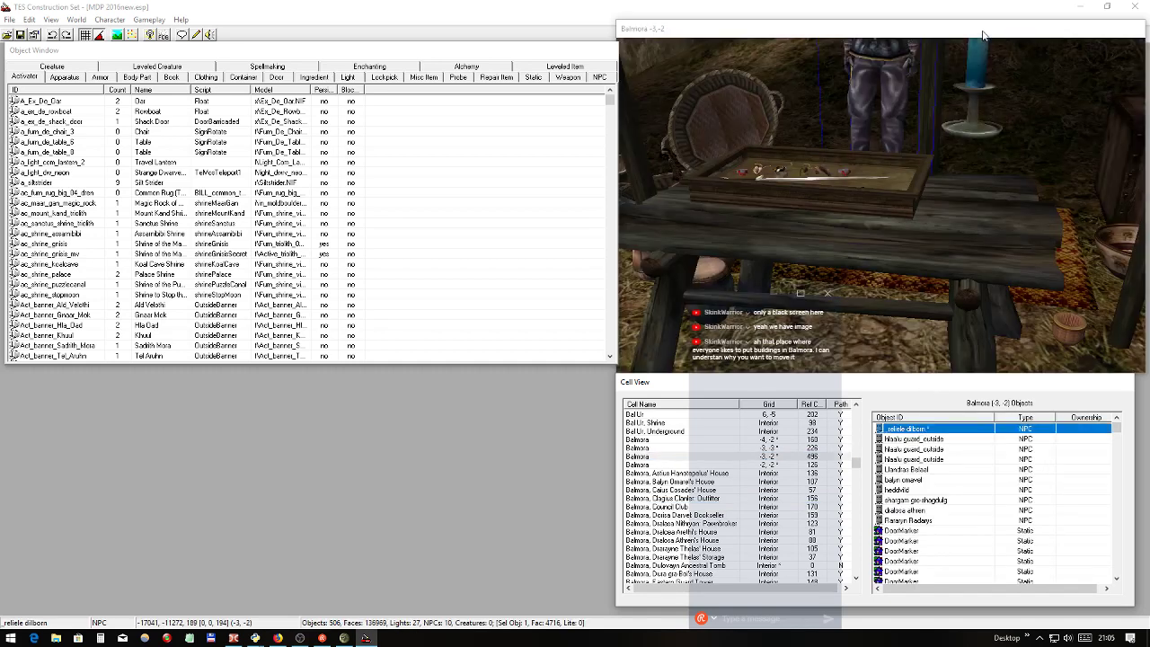
- Inspect the trader and the canopy stall in Balmora (-3, -2) from several distances and angles
left_click(983, 35)
scroll(948, 170, "down", 5)
scroll(956, 184, "up", 4)
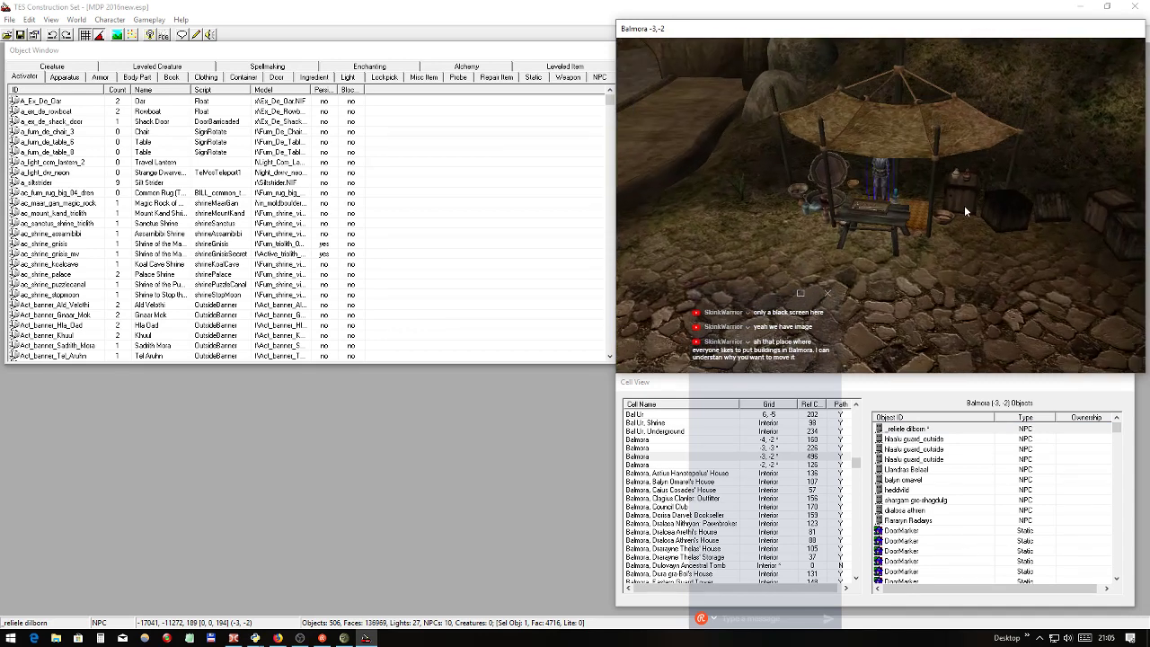
scroll(943, 209, "up", 2)
scroll(943, 206, "down", 4)
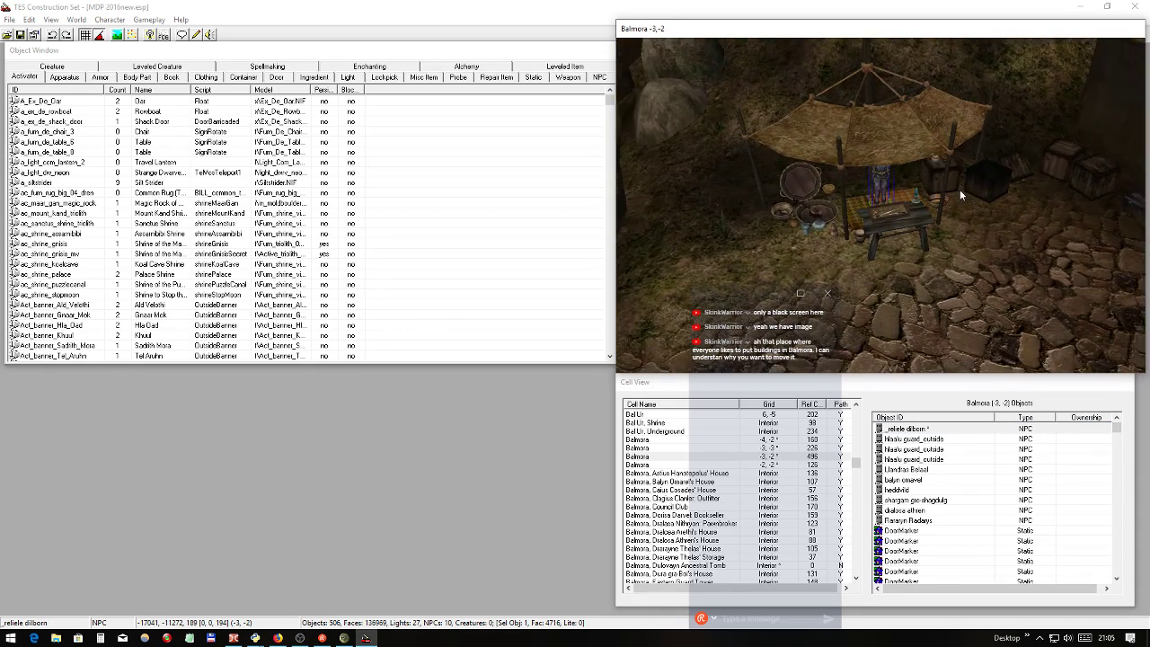
middle_click_drag(916, 149, 885, 181)
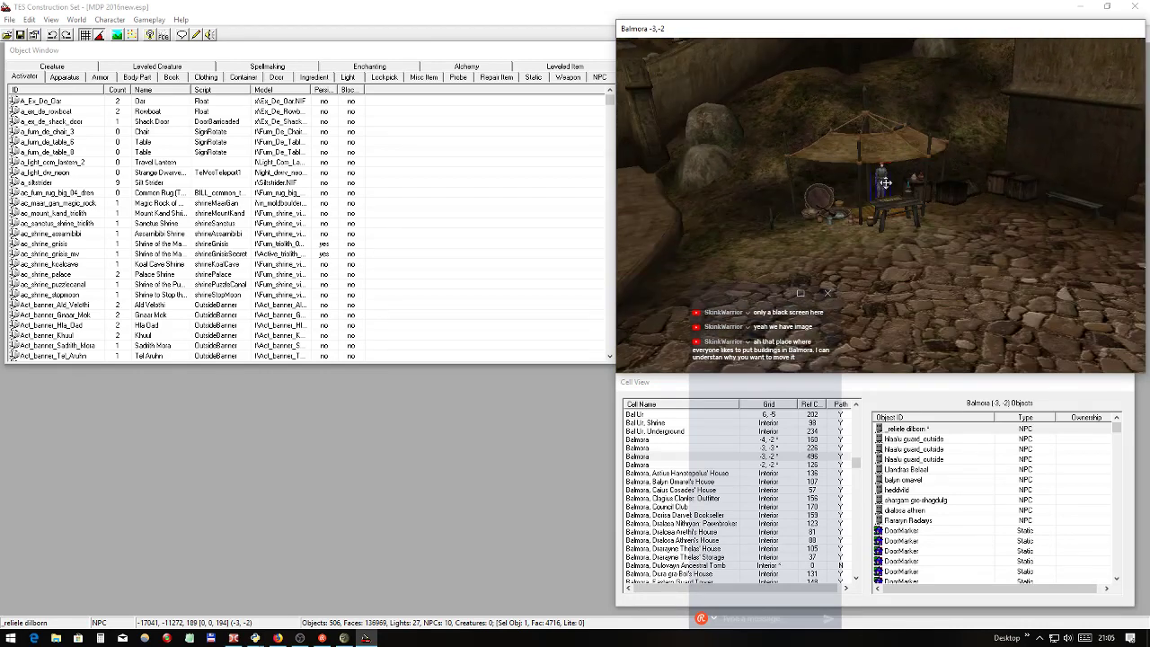
middle_click_drag(885, 182, 791, 216)
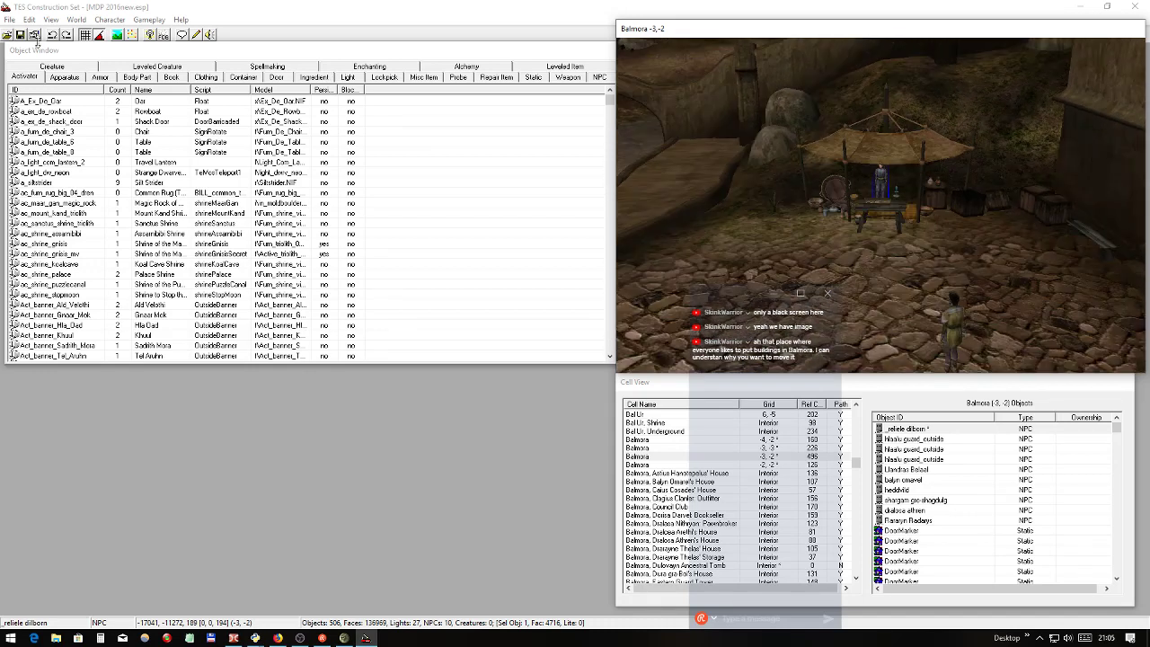
- Check the parent masters of MDP 2016new.esp in the data files list and close it without loading anything
left_click(8, 35)
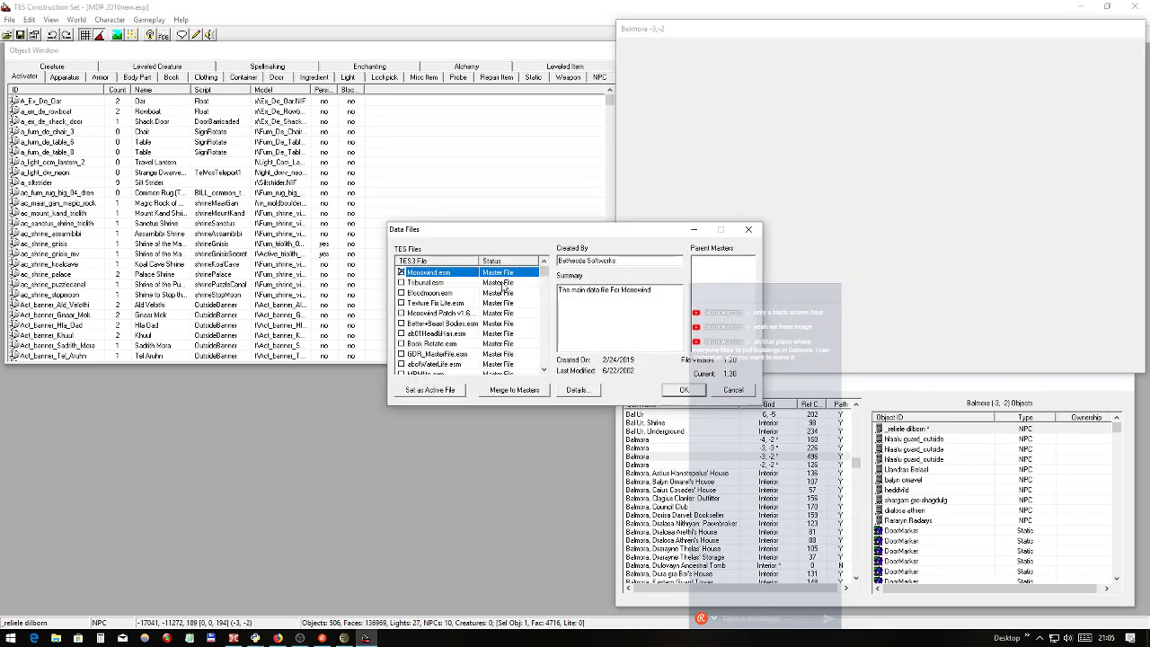
left_click_drag(545, 271, 545, 361)
left_click(460, 365)
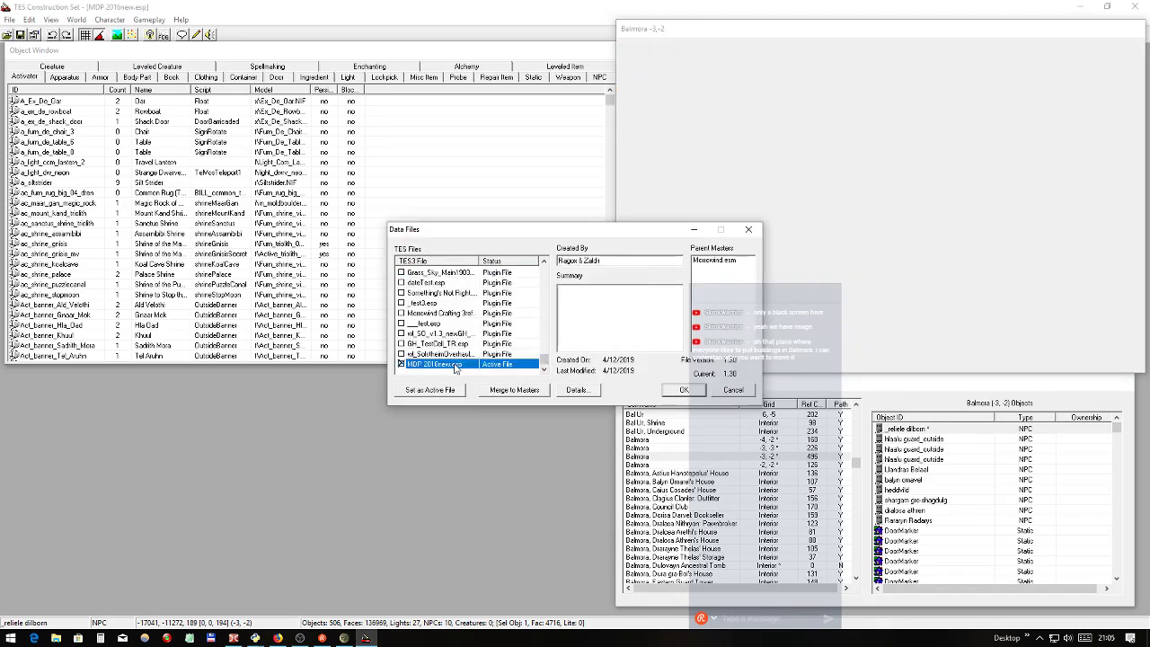
scroll(476, 330, "up", 2)
scroll(474, 329, "up", 3)
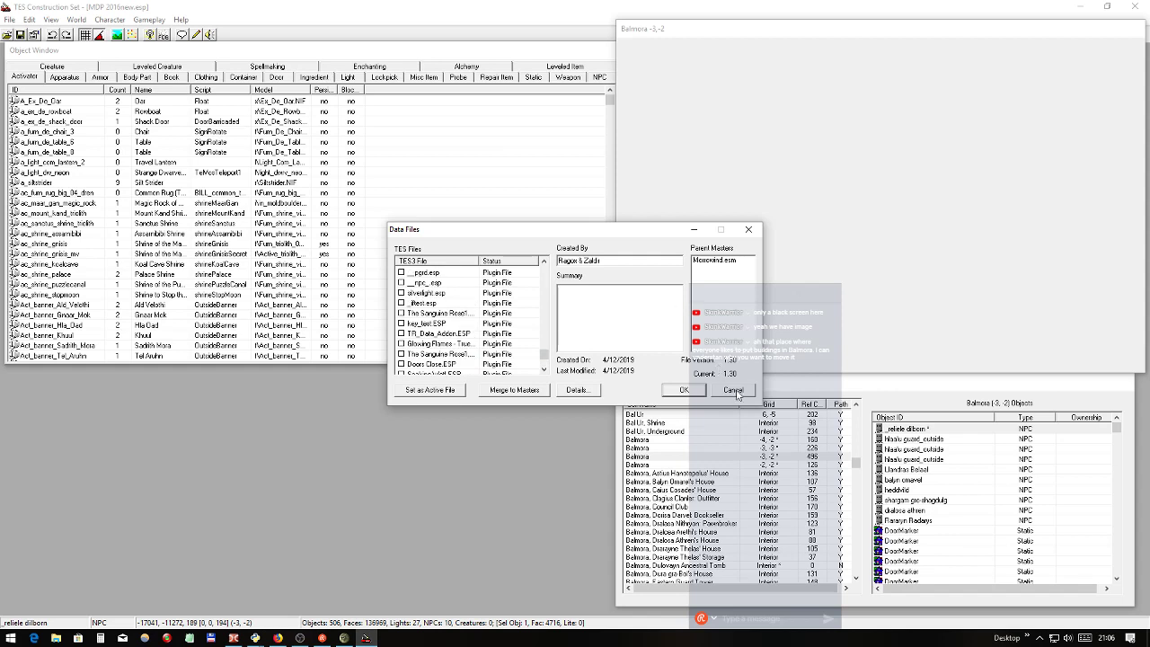
left_click(811, 29)
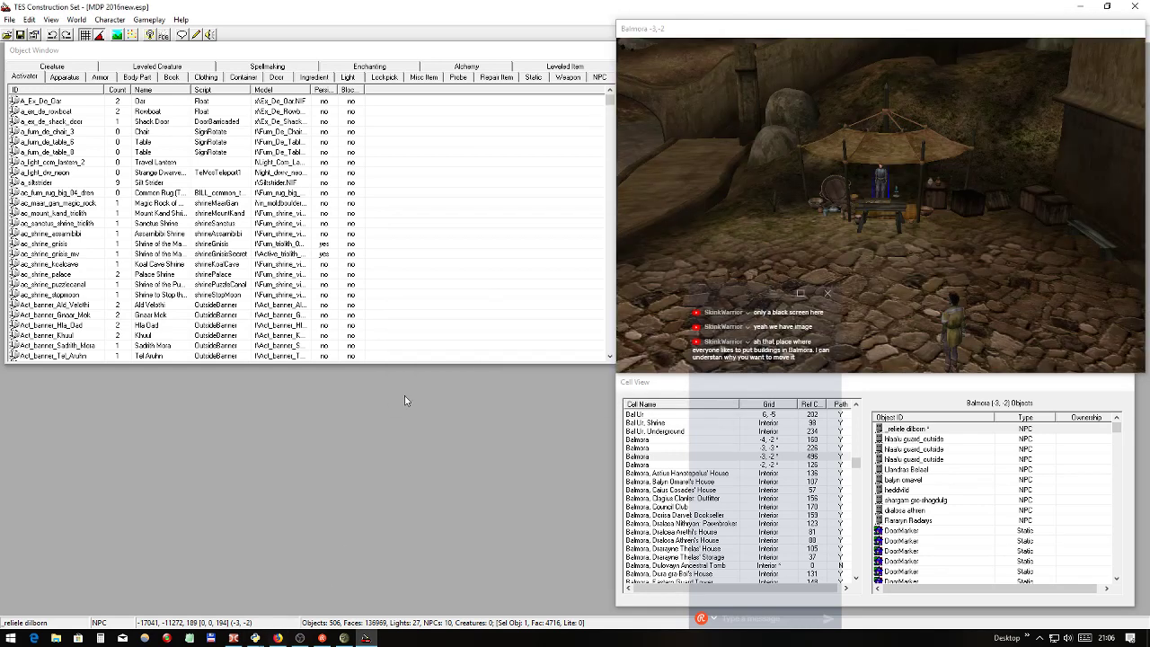
- Examine the pots and wares around the trader's stall up close for items not resting on the ground
left_click(887, 31)
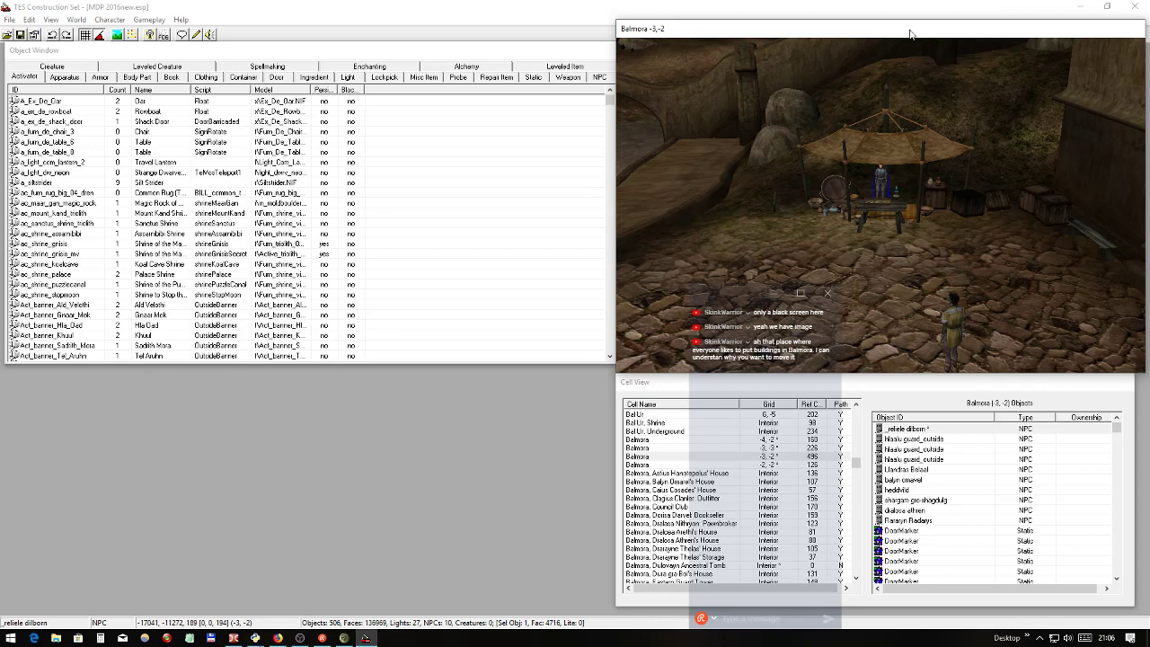
scroll(857, 138, "up", 8)
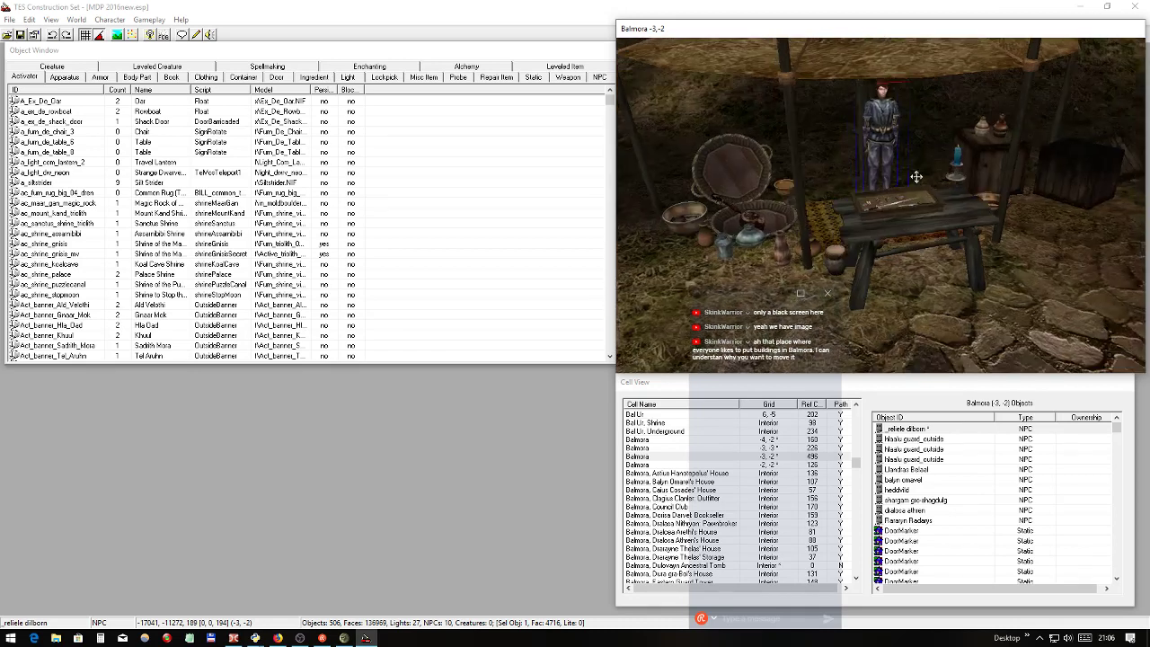
scroll(915, 177, "down", 8)
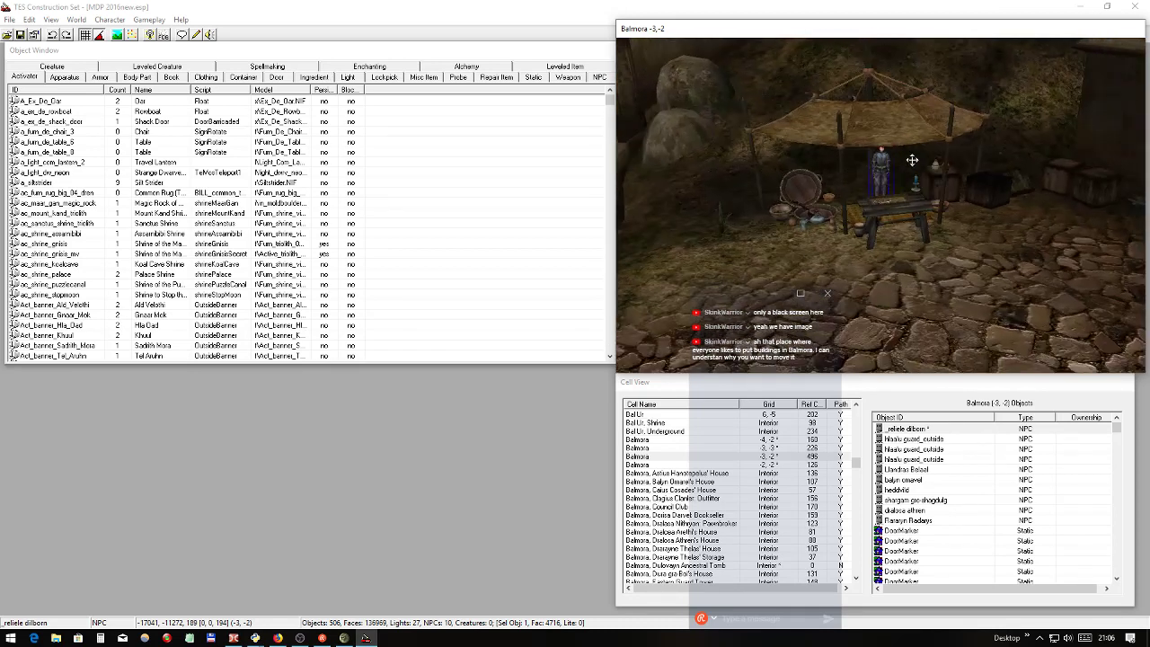
middle_click_drag(912, 159, 889, 220, "shift")
scroll(853, 233, "up", 3)
scroll(866, 238, "up", 2)
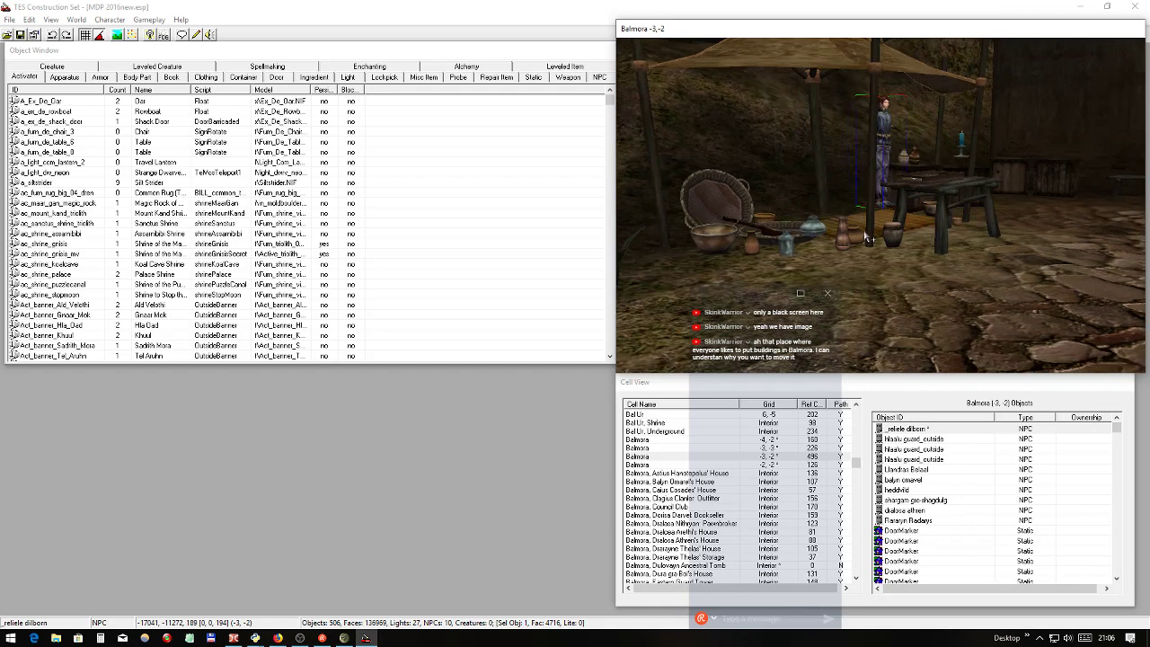
- Drop the blue pot misc_de_pot_blue_02 beside the trader's stall onto the surface below it
left_click(813, 230)
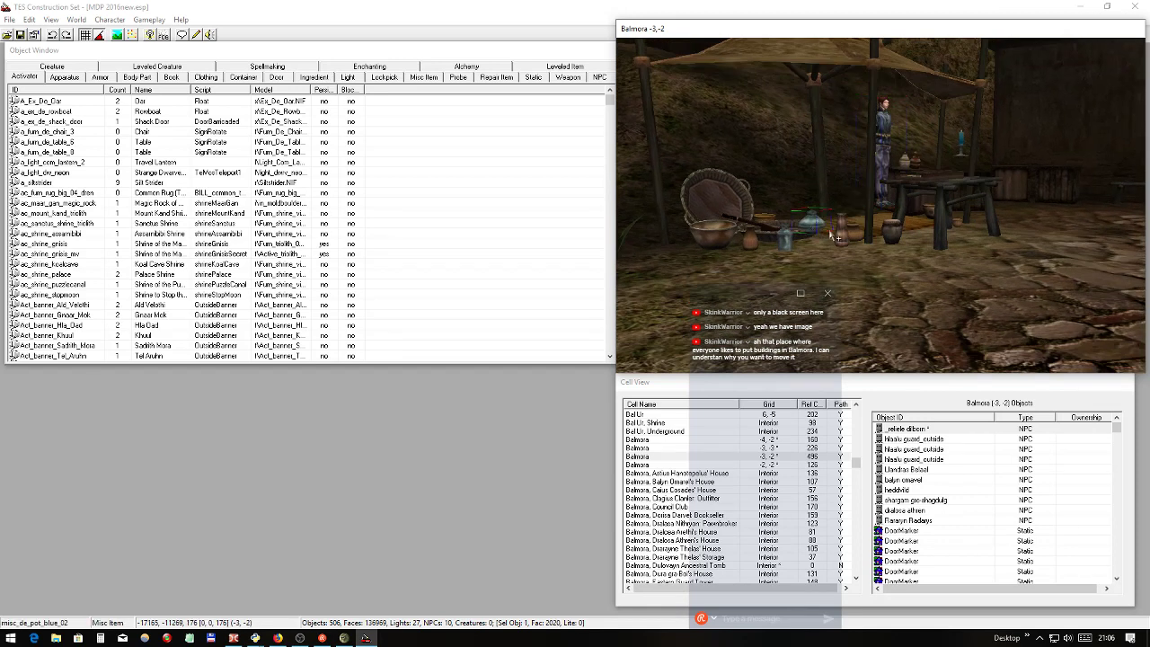
key("f")
middle_click_drag(1024, 38, 1036, 280)
scroll(1036, 280, "down", 4)
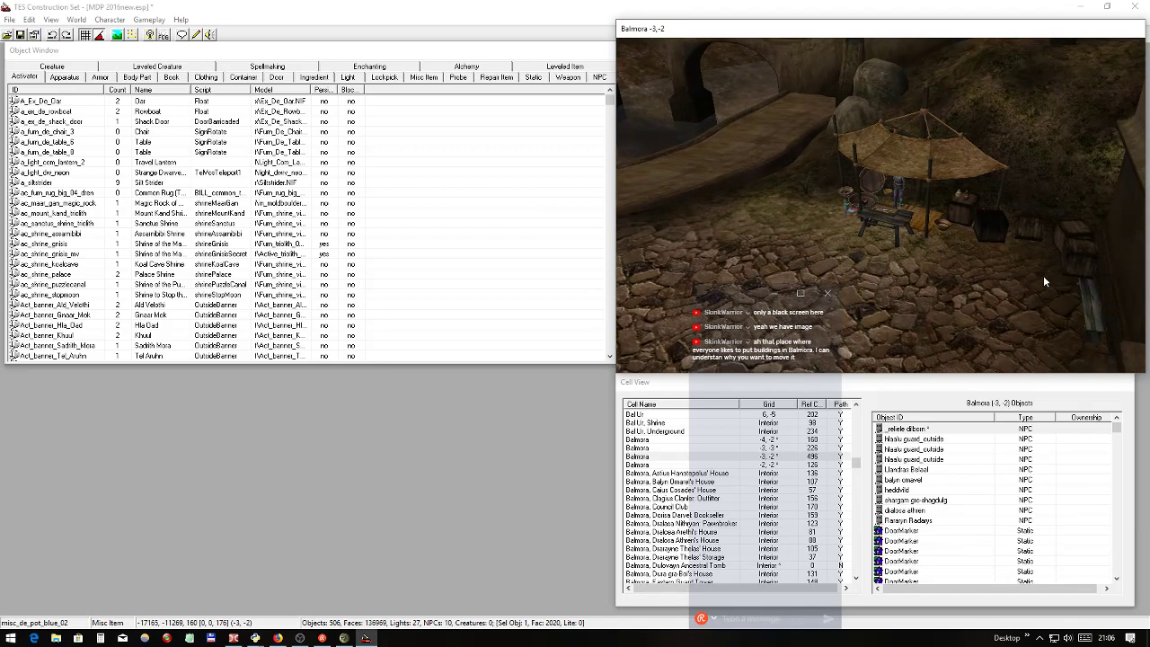
- Check the crate_01_eggs container and the furn_de_ex_bench_01 bench near the stall, and save MDP 2016new.esp
left_click(1078, 262)
left_click_drag(1044, 276, 1060, 272)
scroll(1103, 264, "down", 4)
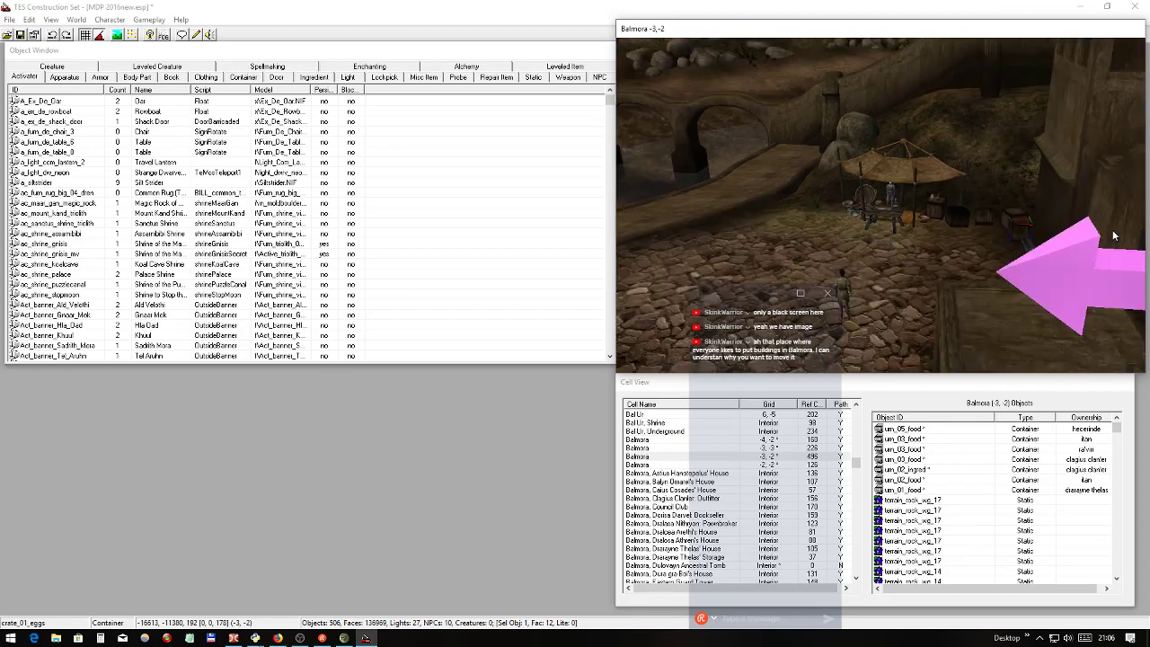
middle_click_drag(1122, 274, 1082, 301)
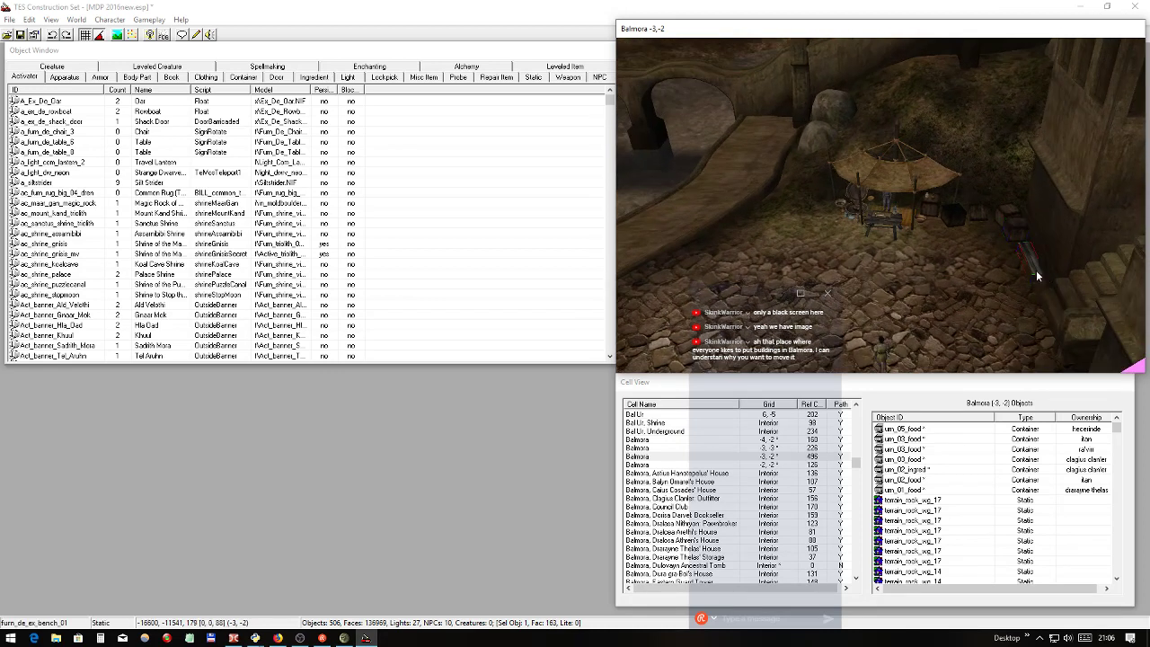
left_click_drag(1037, 267, 1018, 273)
left_click_drag(1004, 265, 1028, 264)
left_click(20, 36)
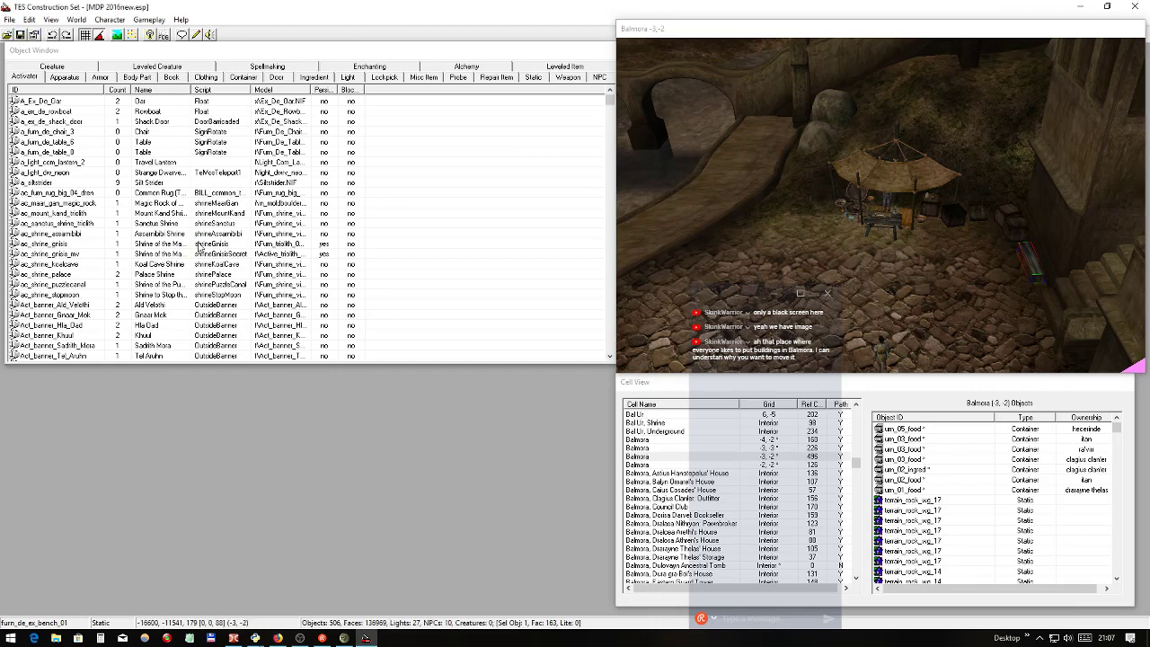
- Switch to Double Commander, launch TES Plugin Tool for cleaning ESP/ESM files, and get past its options prompt
left_click(344, 638)
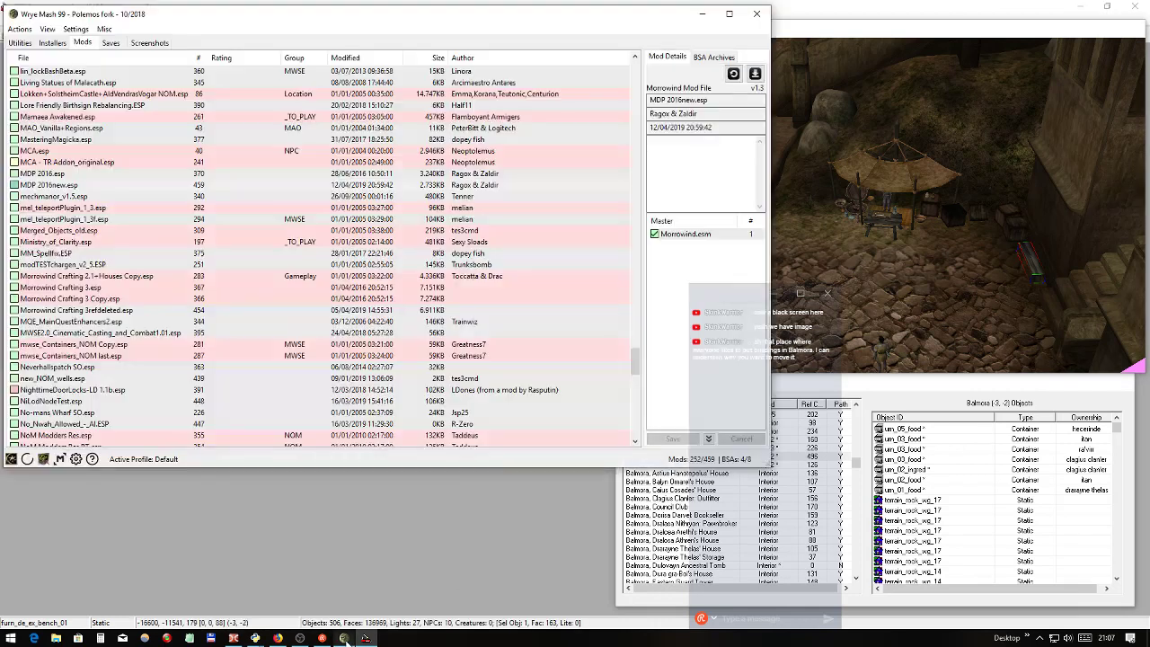
left_click(232, 638)
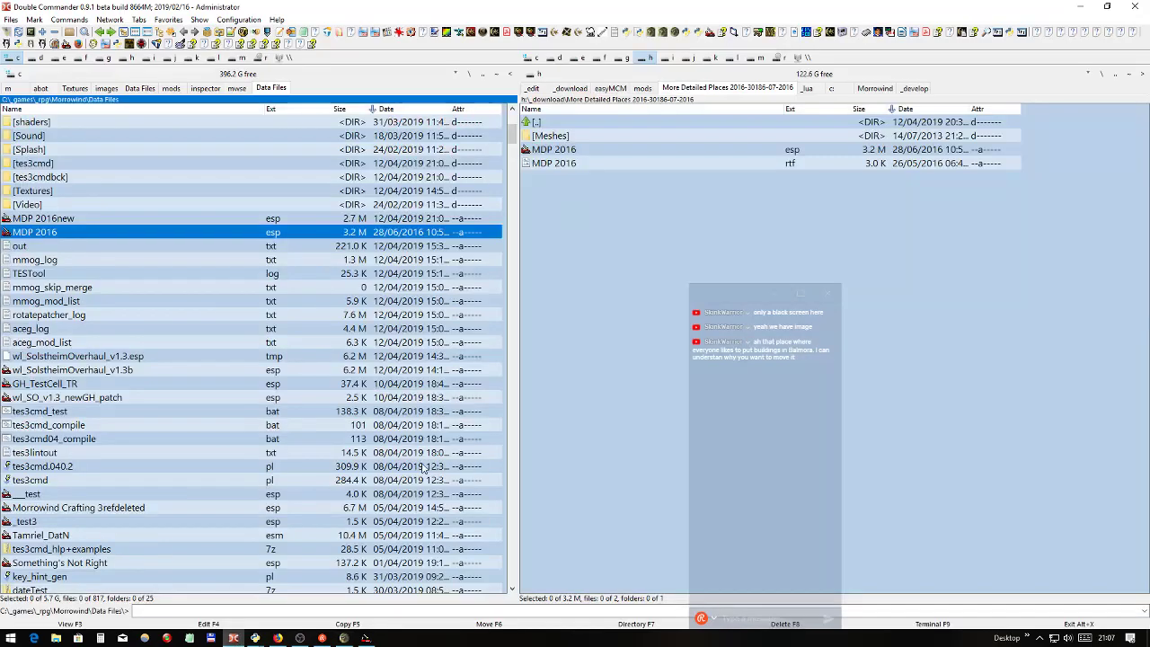
left_click(541, 32)
left_click(614, 369)
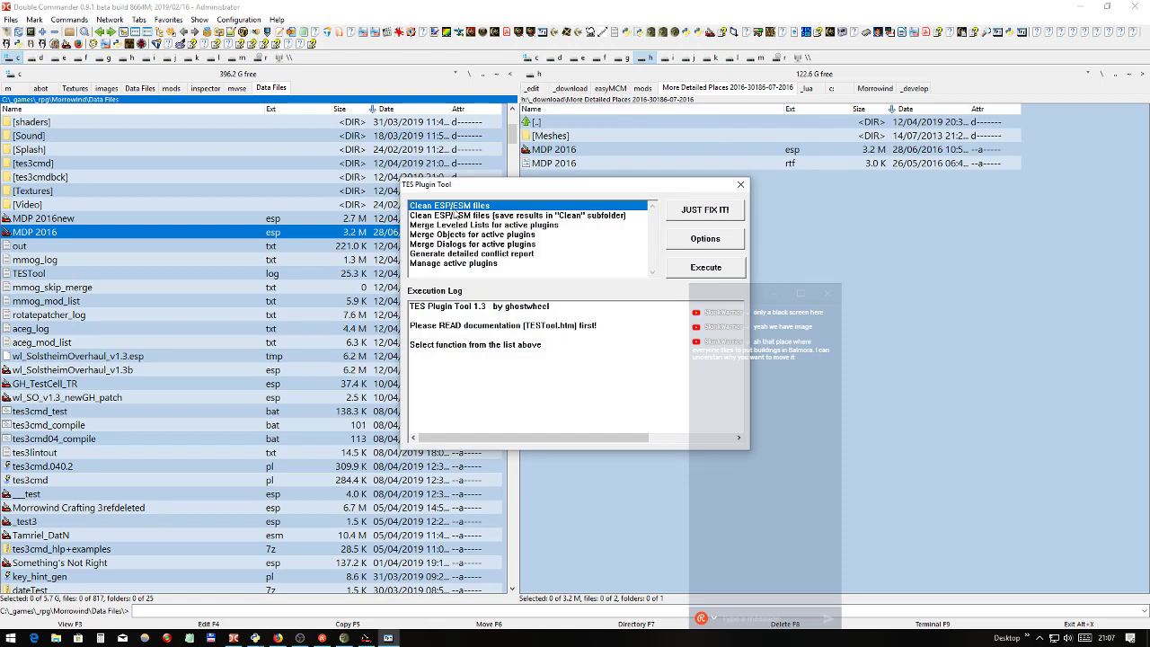
left_click(705, 268)
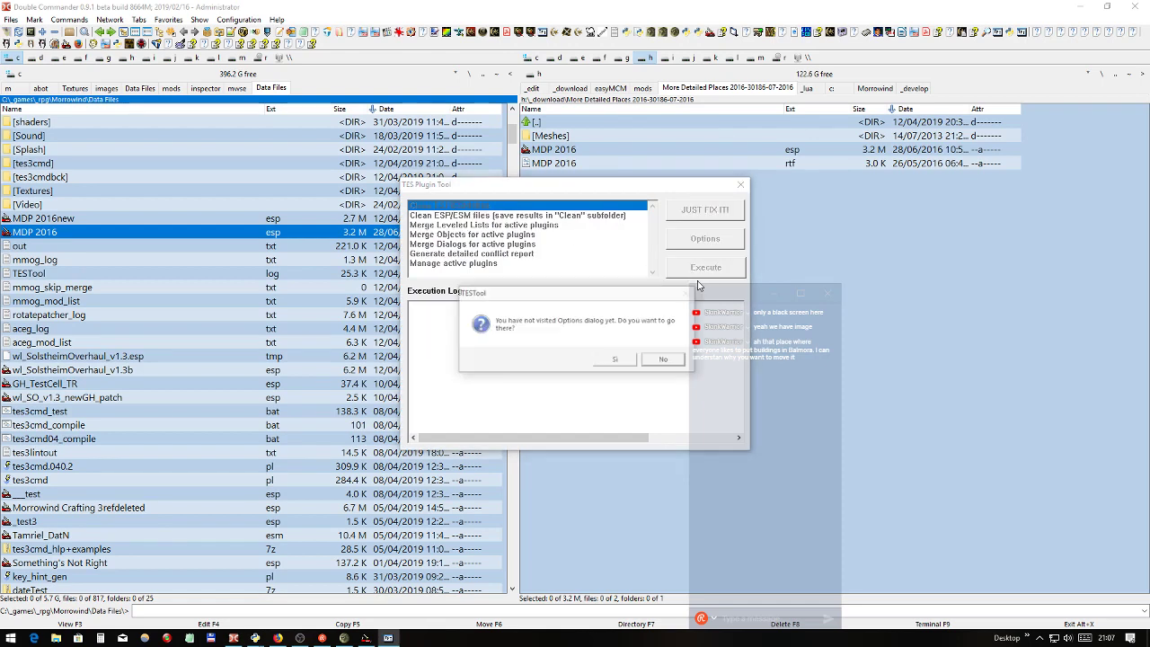
left_click(633, 369)
left_click(713, 429)
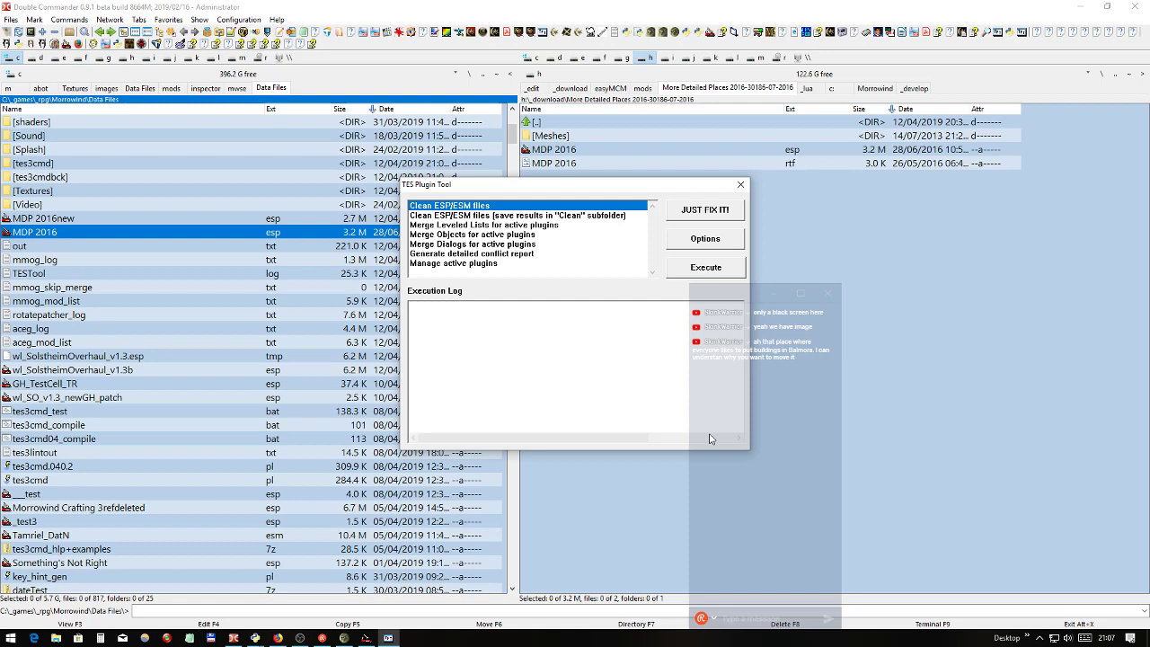
- Run Clean ESP/ESM files on MDP 2016new.esp from the Morrowind Data Files folder
left_click(706, 269)
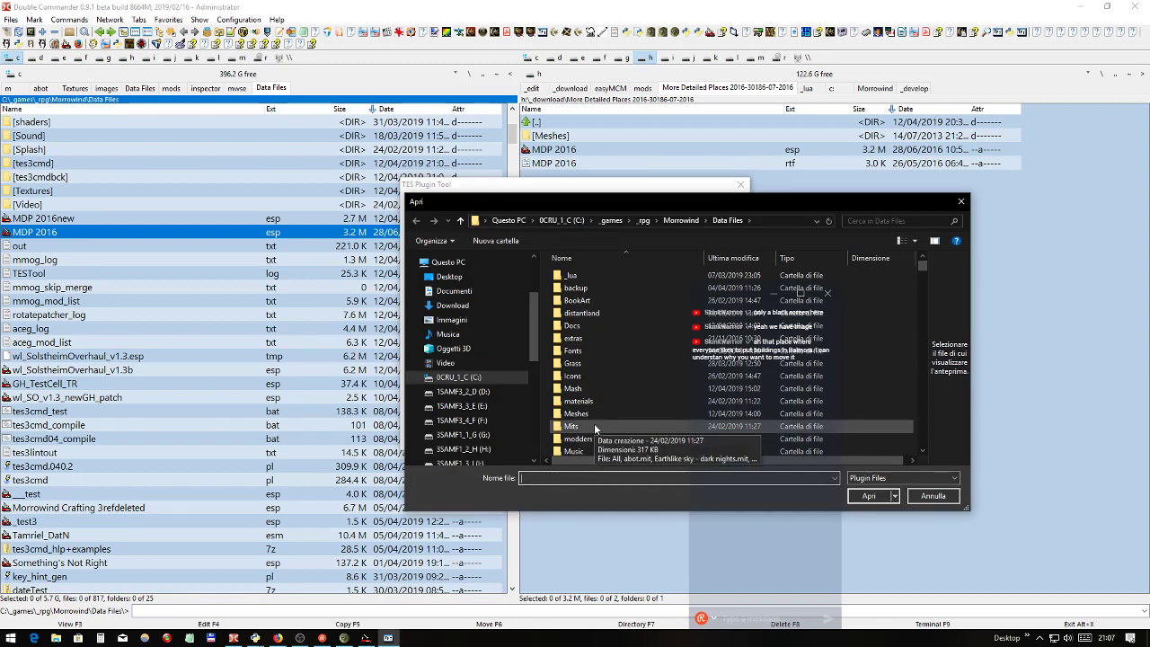
type("md")
key("Down")
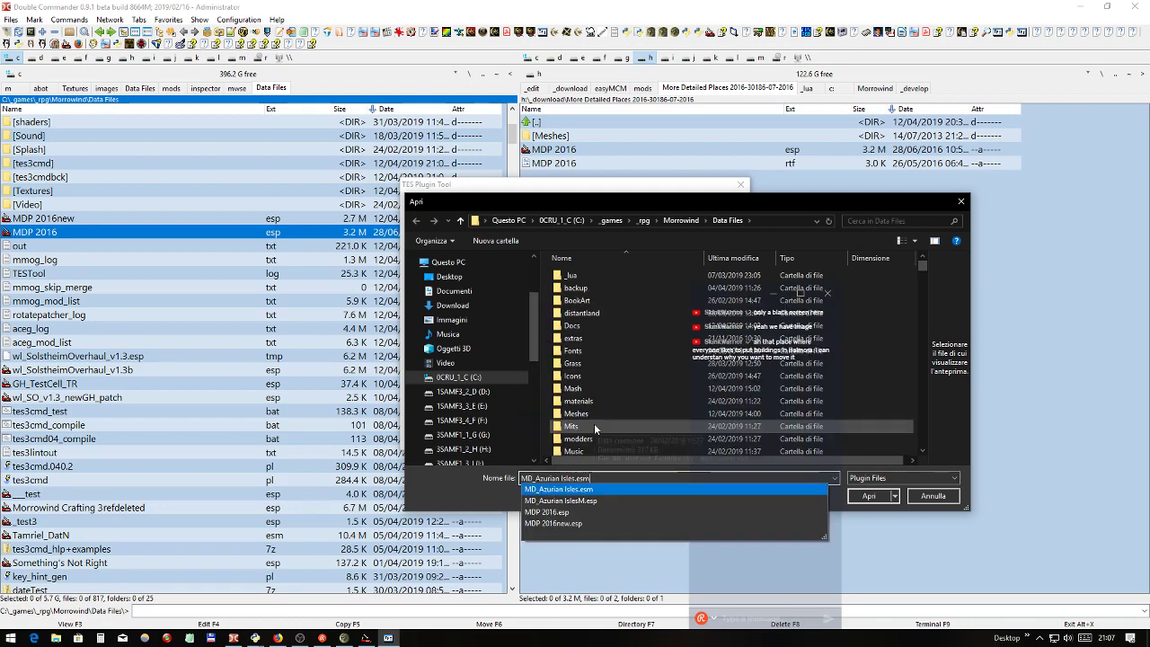
key("Down")
key("Down")
key("Down")
key("Return")
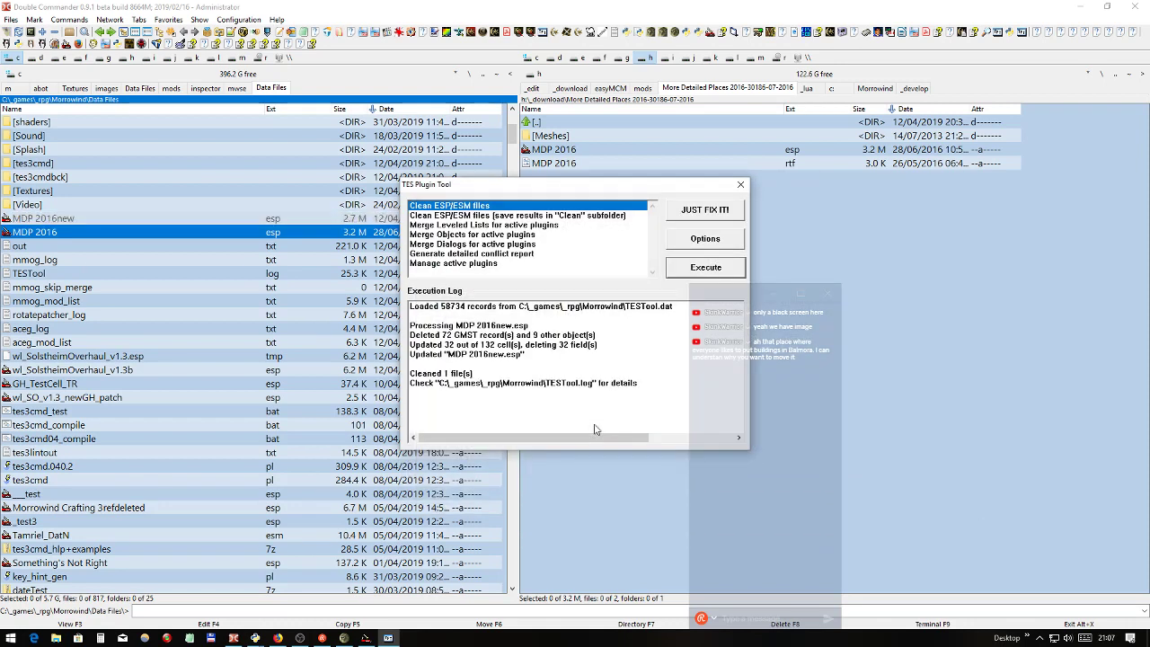
- Switch to Wrye Mash, clean MDP 2016new.esp with TES3cmd, and return to the TES Construction Set
left_click(345, 638)
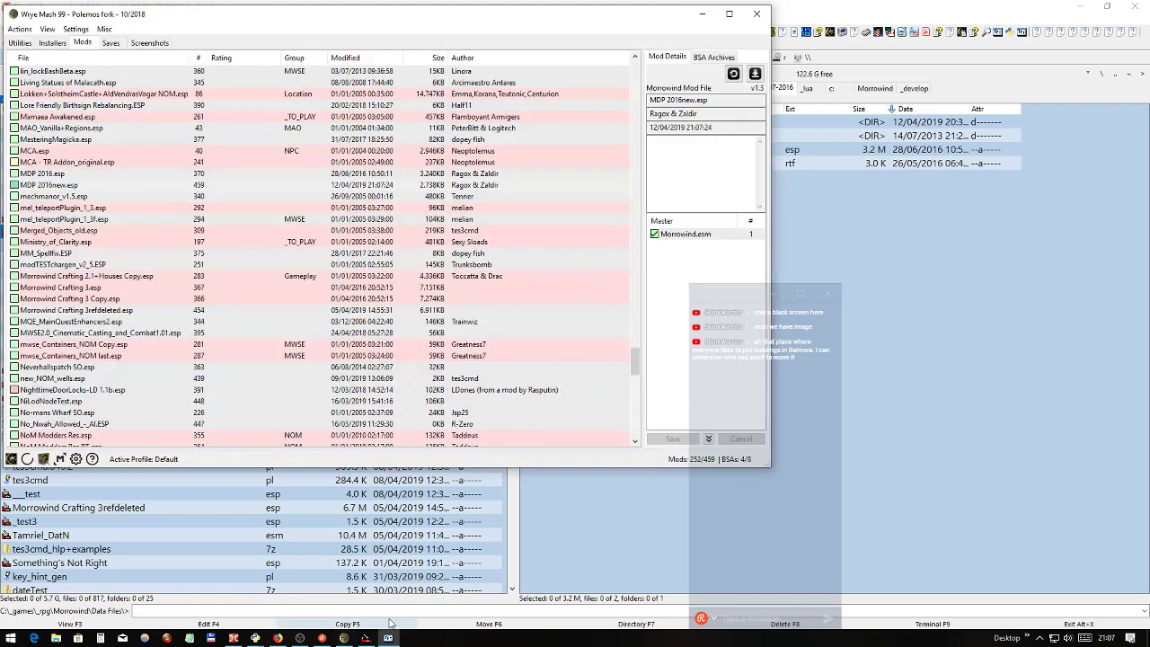
right_click(90, 185)
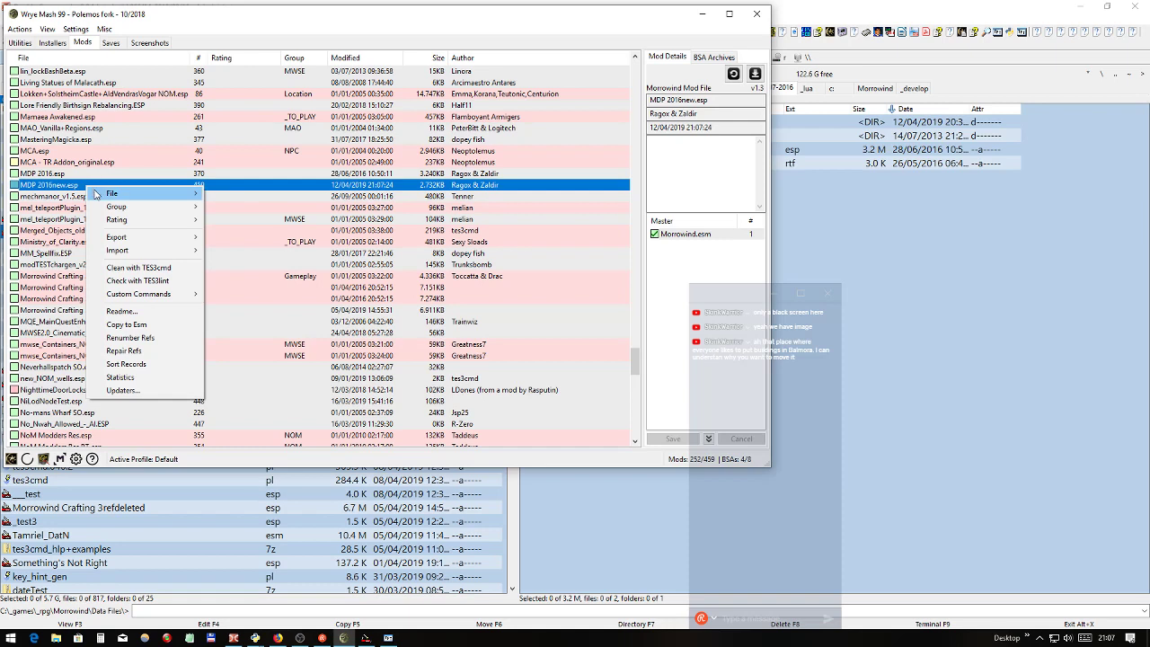
left_click(133, 268)
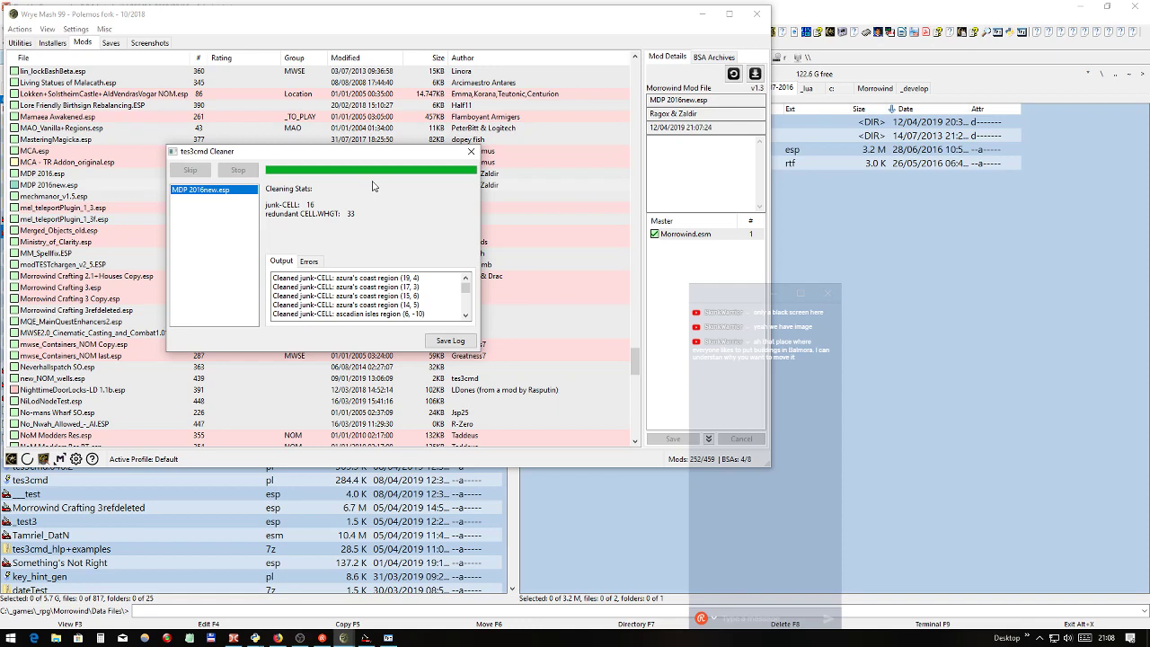
left_click(471, 151)
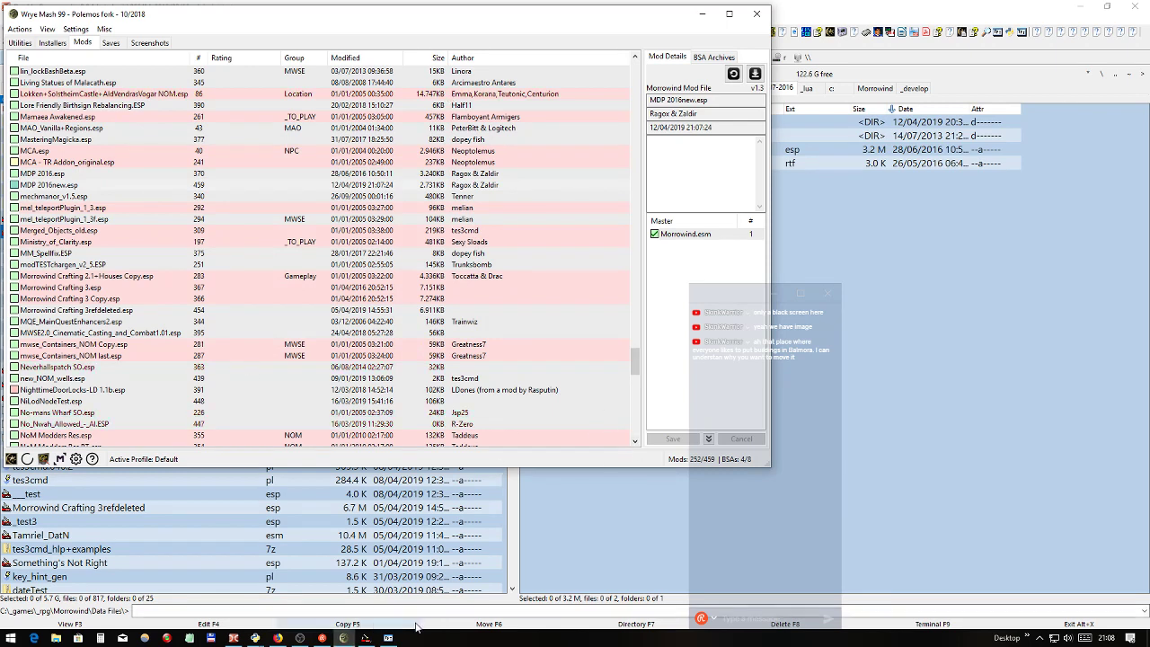
mouse_move(367, 638)
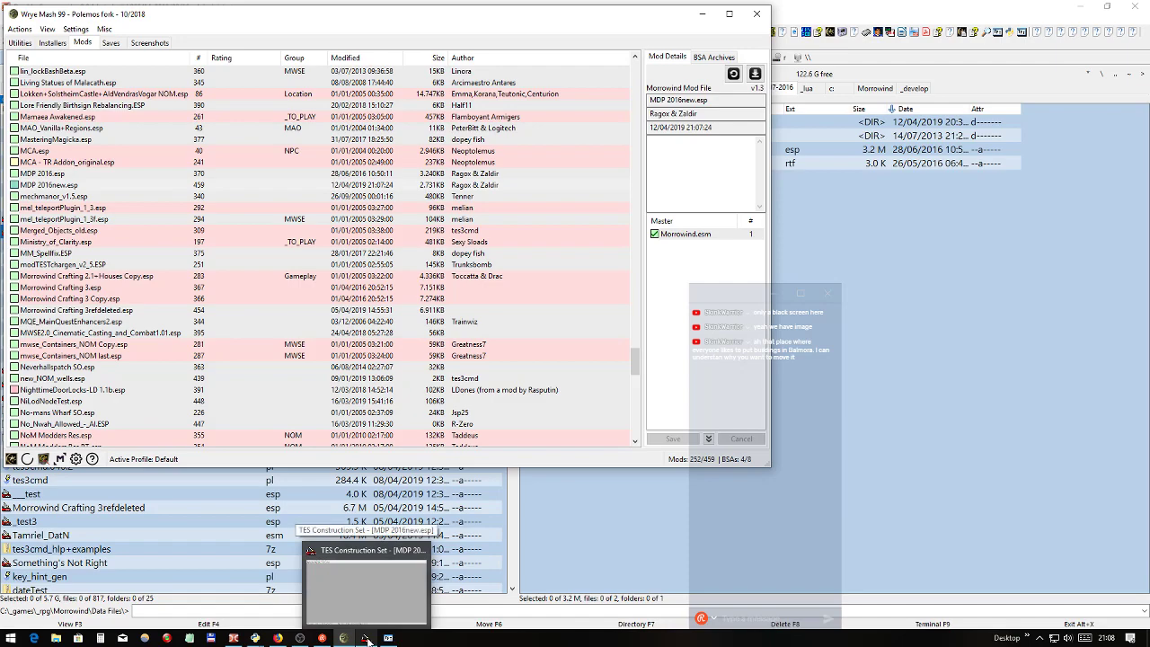
left_click(386, 597)
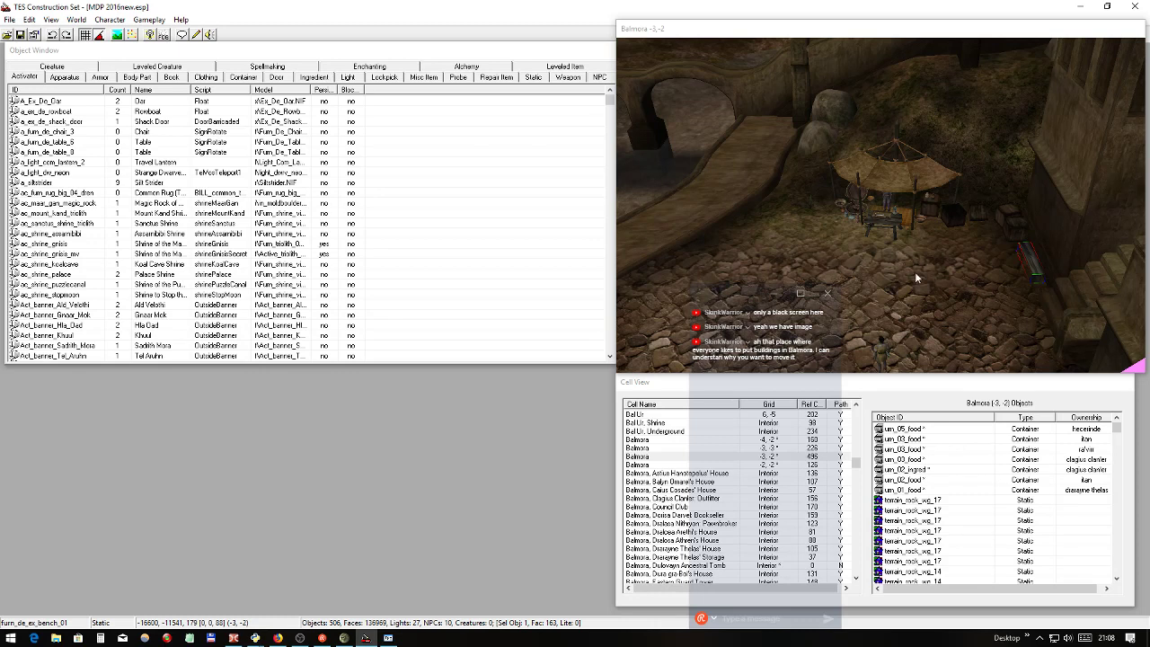
left_click(1052, 637)
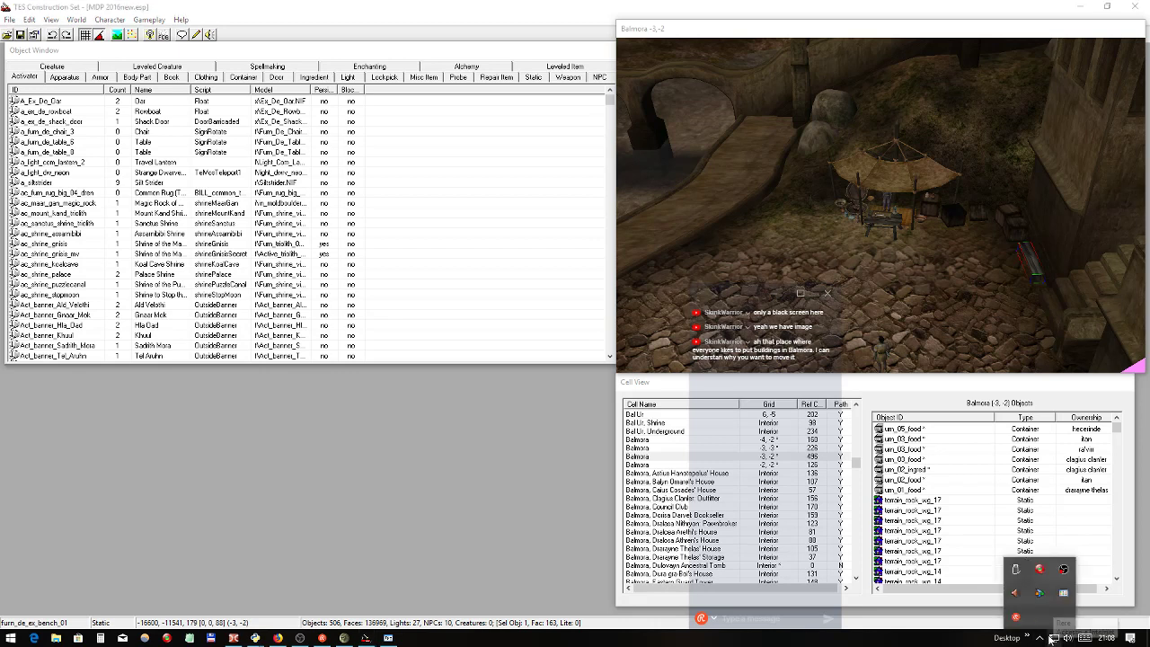
right_click(1064, 570)
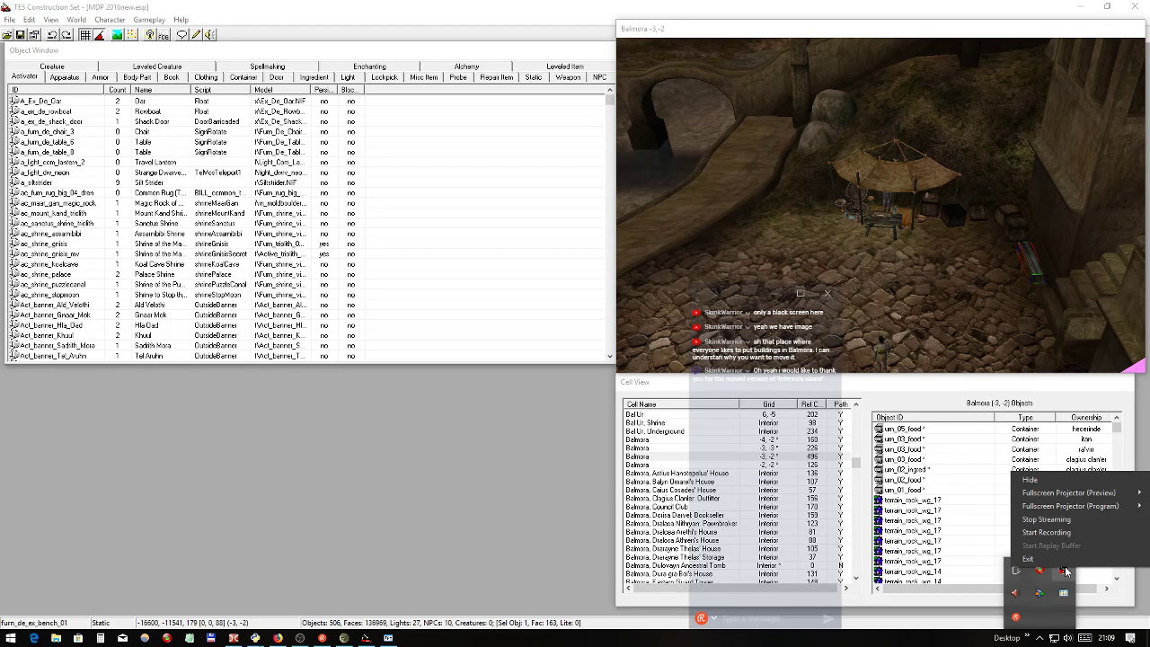
left_click(836, 360)
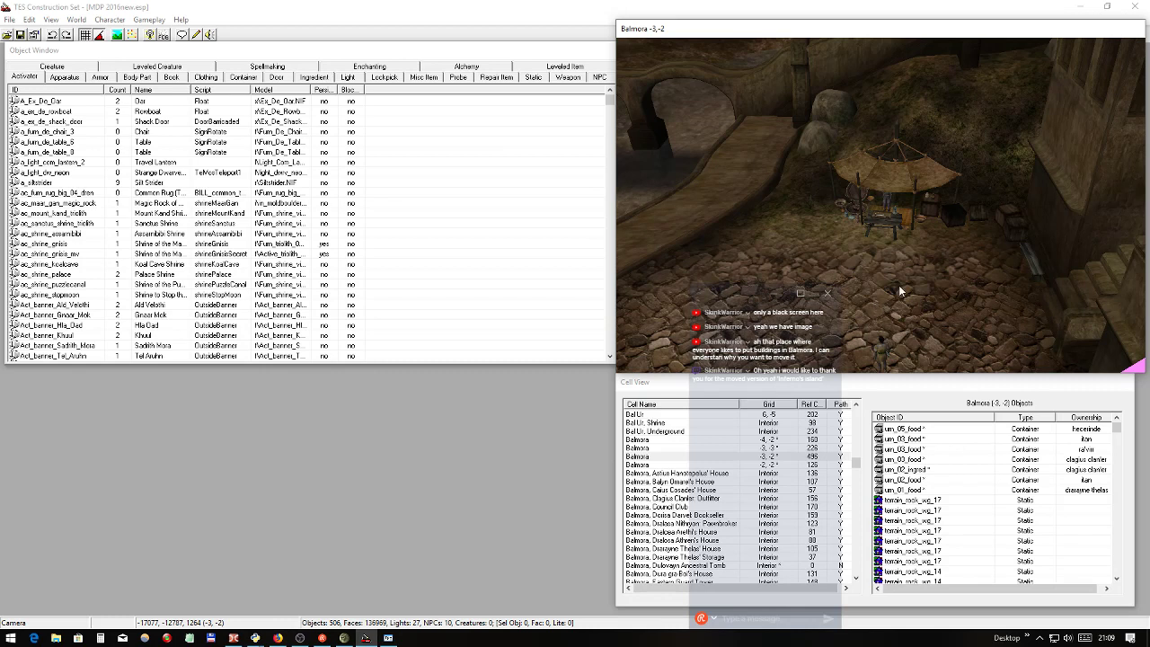
left_click(1041, 637)
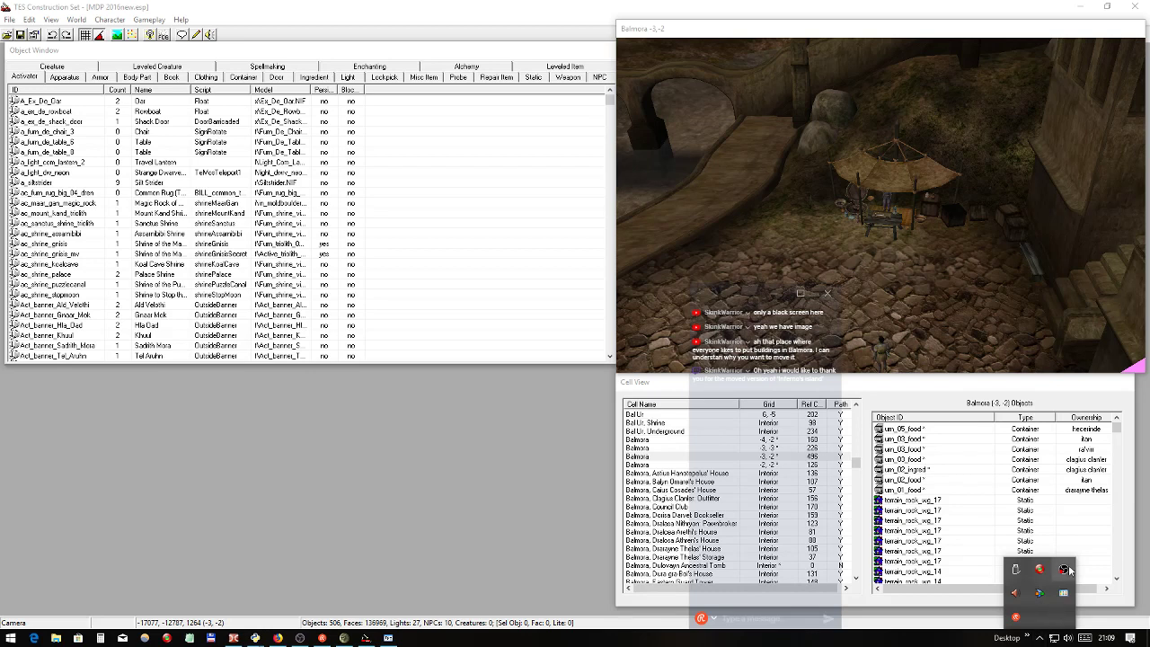